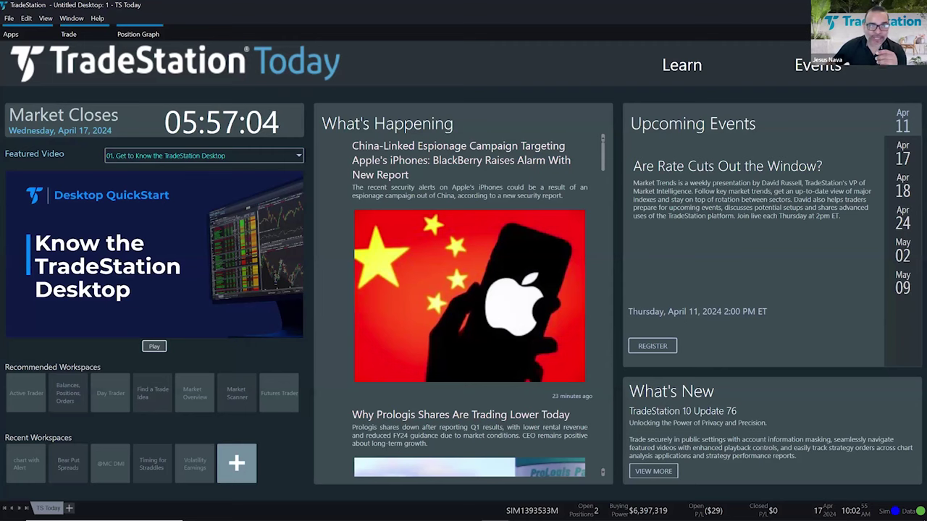
# - Browse the available apps, the featured video list and the May 9 event on the TradeStation Today page
pyautogui.click(10, 35)
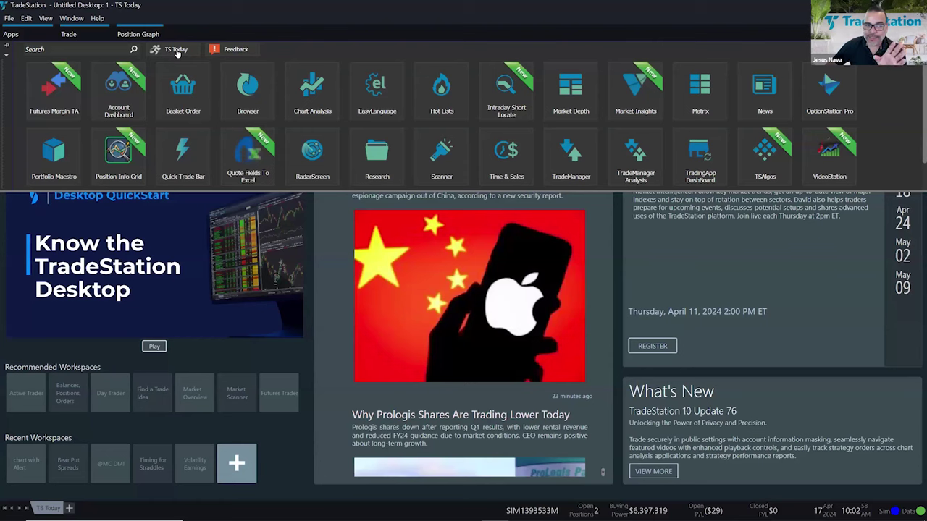
pyautogui.click(328, 282)
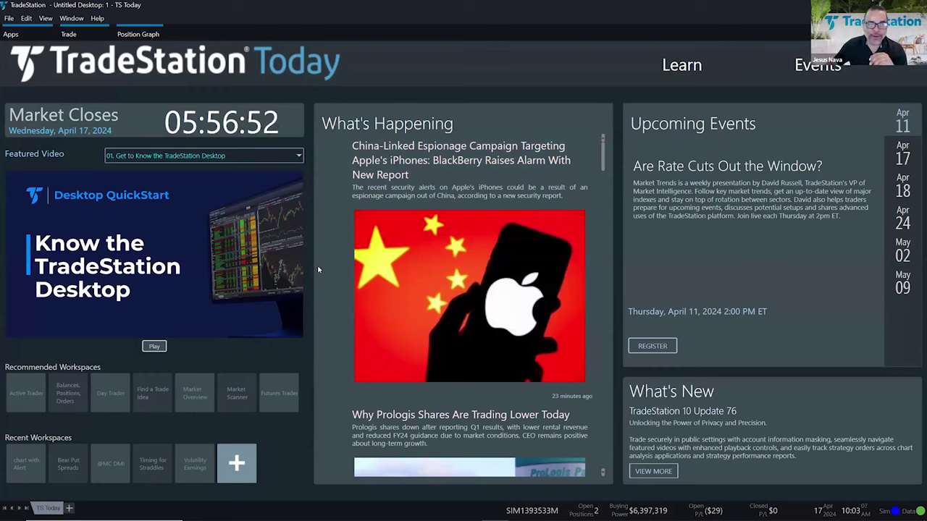
pyautogui.click(299, 156)
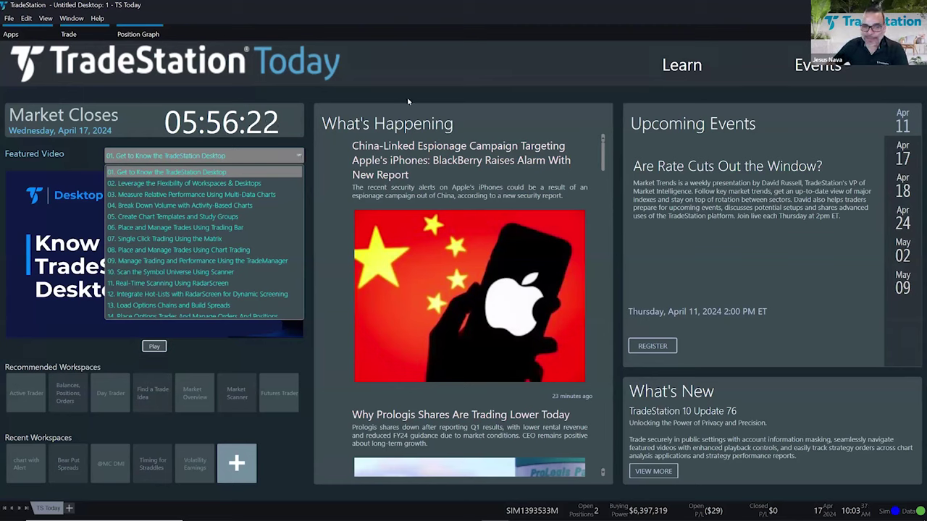
pyautogui.click(300, 157)
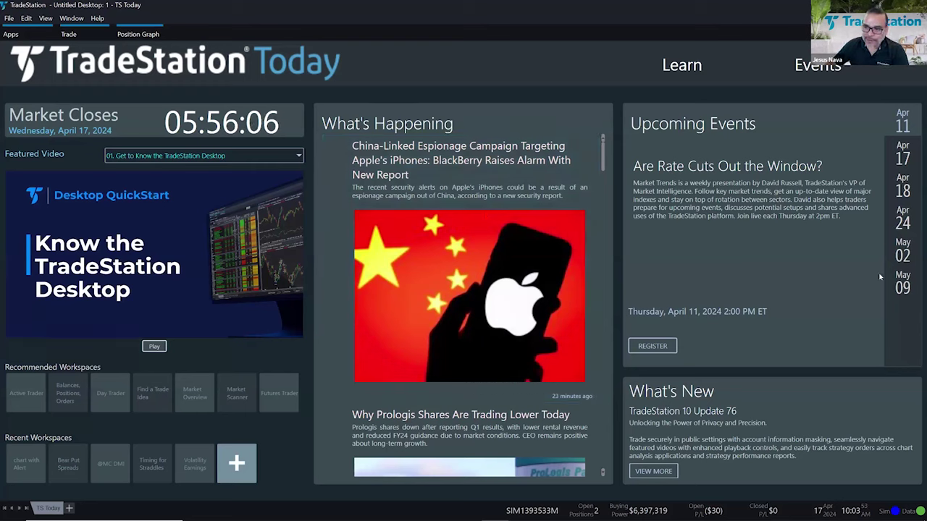
pyautogui.click(902, 290)
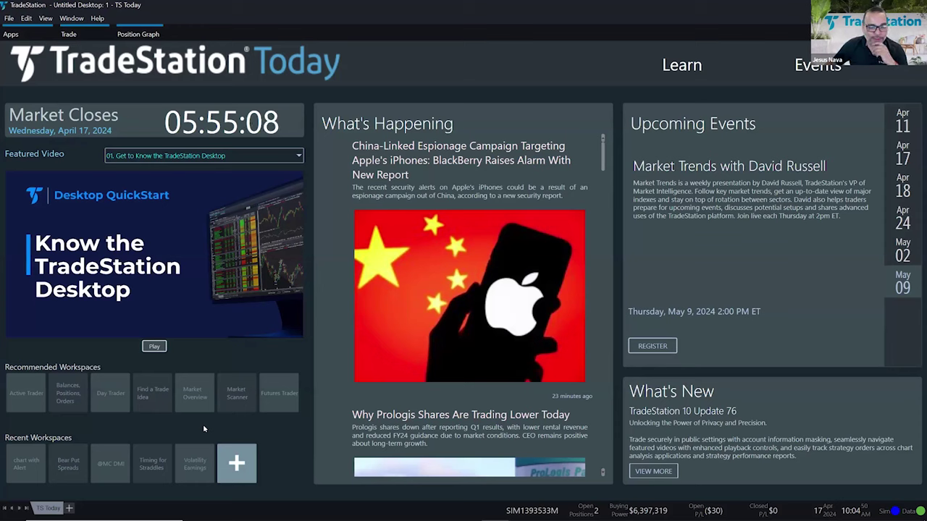
# - Create a new workspace, add a Chart Analysis window and enlarge it to fill the workspace
pyautogui.click(69, 510)
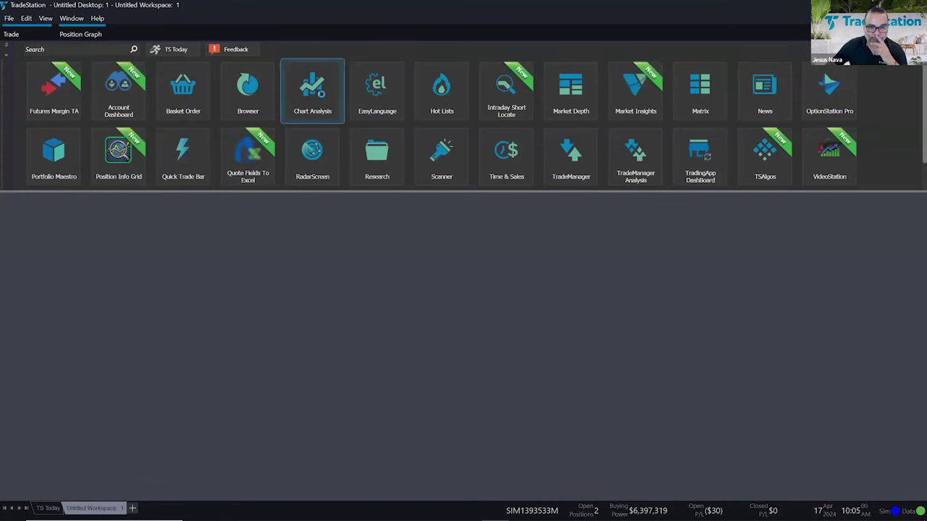
pyautogui.click(322, 97)
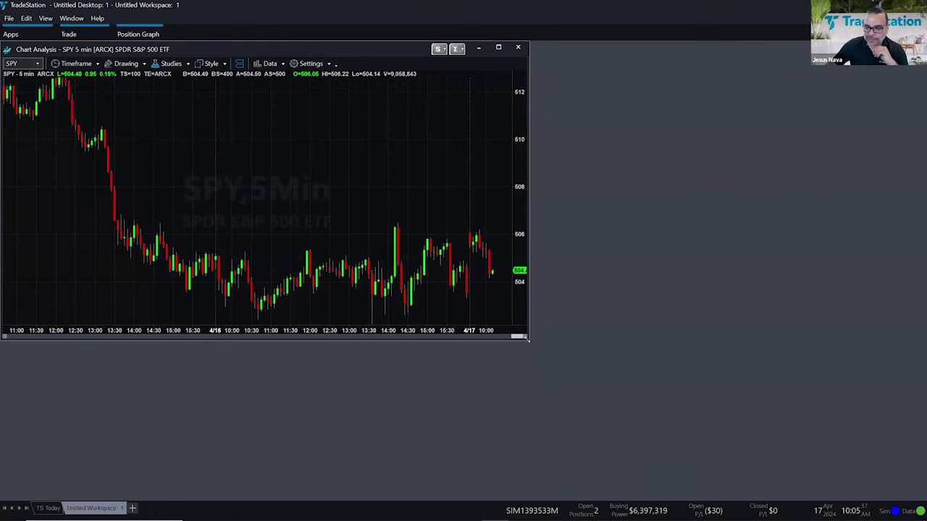
pyautogui.moveTo(528, 340); pyautogui.dragTo(924, 500)
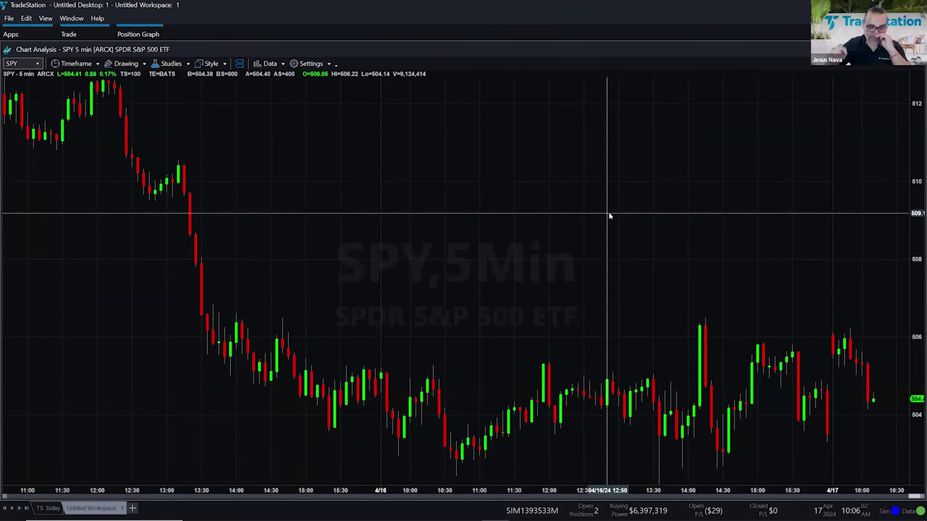
# - Compress the bar spacing of the SPY chart to show more trading days, and widen it again
pyautogui.scroll(-10, 608, 216)
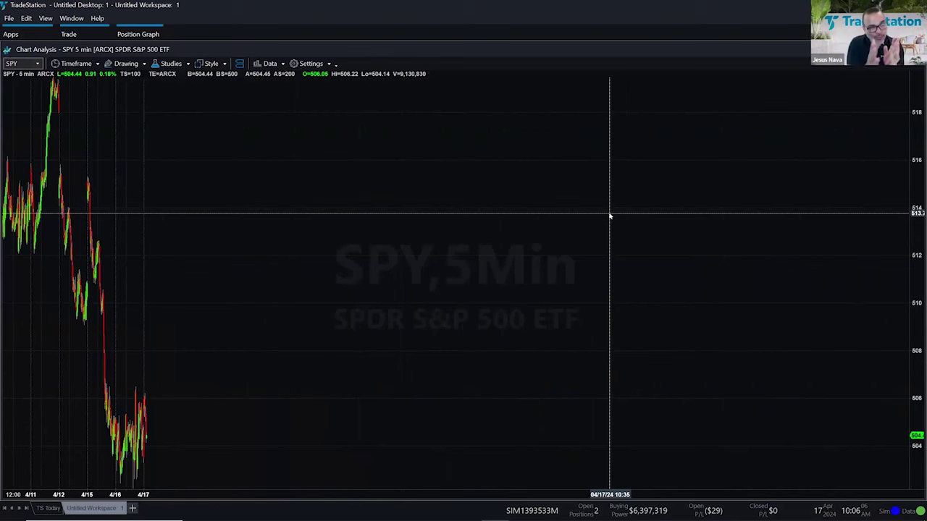
pyautogui.scroll(10, 609, 216)
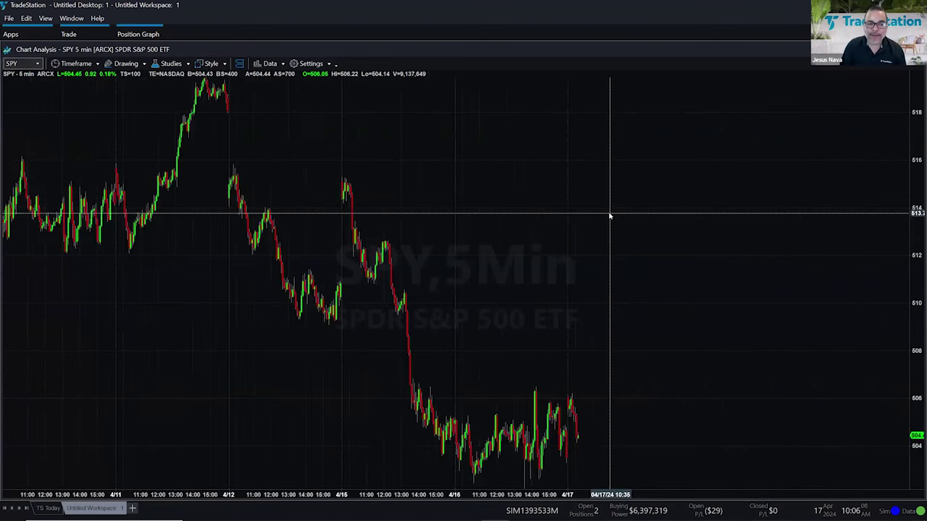
pyautogui.scroll(3, 609, 215)
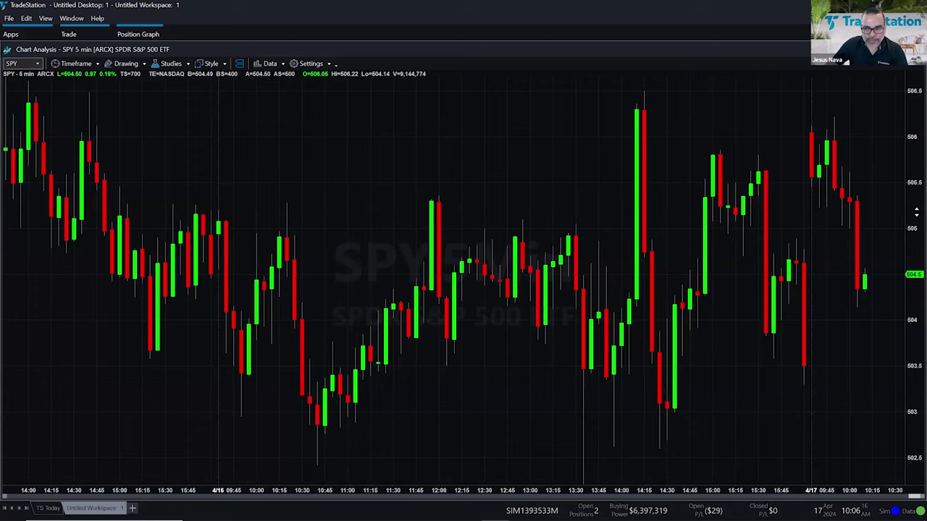
# - Try stretching the SPY chart's price scale manually, and reset the chart to its default scaling
pyautogui.moveTo(916, 213); pyautogui.dragTo(915, 185)
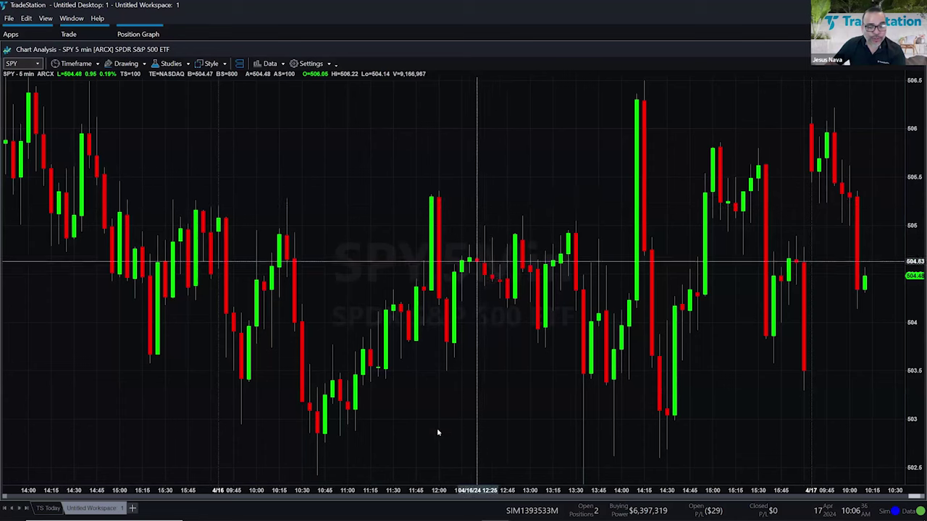
pyautogui.moveTo(452, 481)
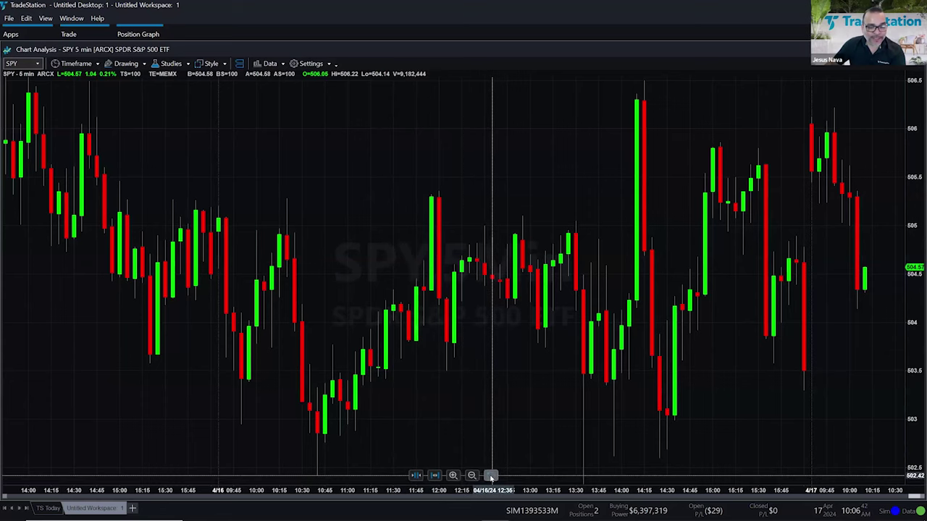
pyautogui.click(491, 476)
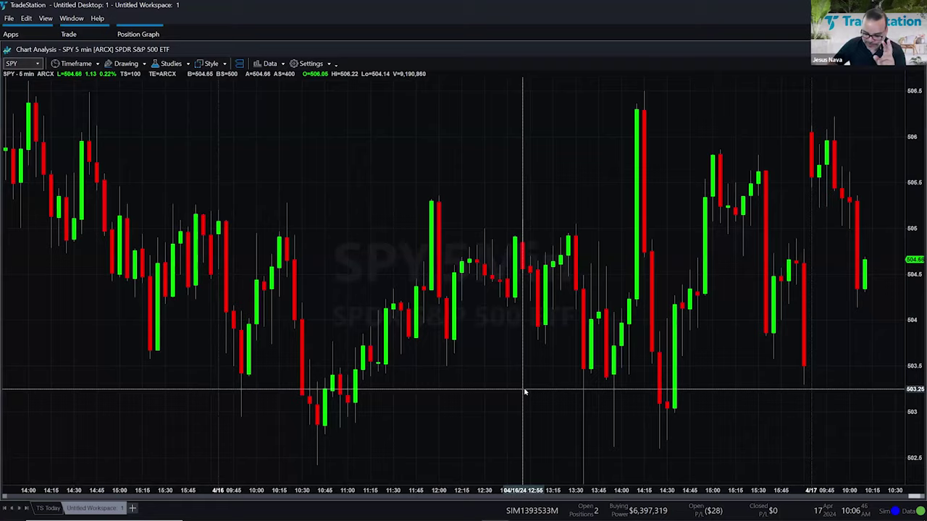
# - Try compressing the price scale and panning the zoomed-out SPY chart freely, and reset the chart's scaling
pyautogui.scroll(-3, 525, 391)
pyautogui.scroll(-3, 525, 392)
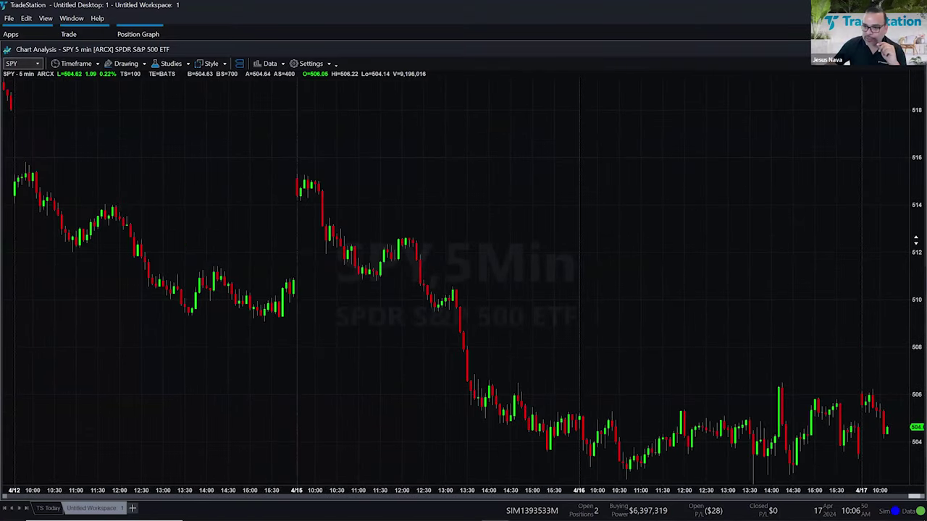
pyautogui.moveTo(915, 239); pyautogui.dragTo(915, 260)
pyautogui.moveTo(549, 414); pyautogui.dragTo(463, 297)
pyautogui.moveTo(640, 200); pyautogui.dragTo(402, 234)
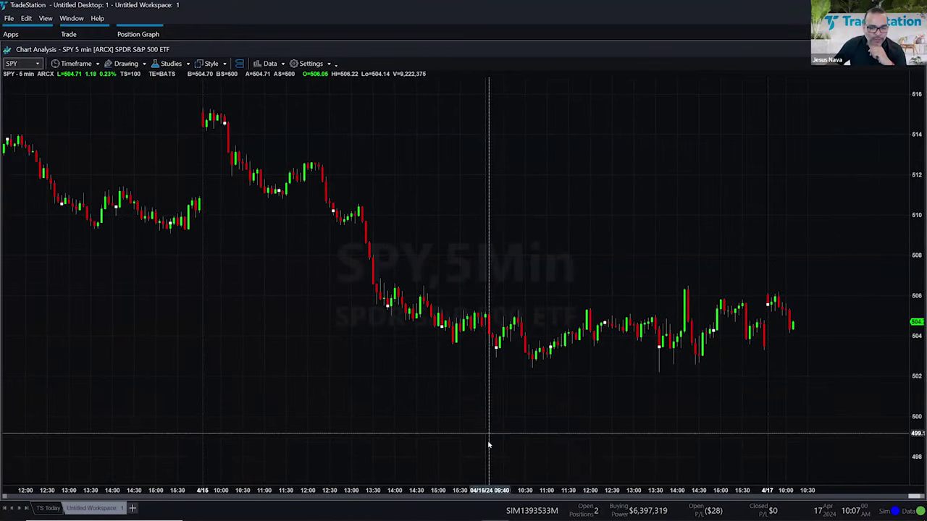
pyautogui.moveTo(483, 474)
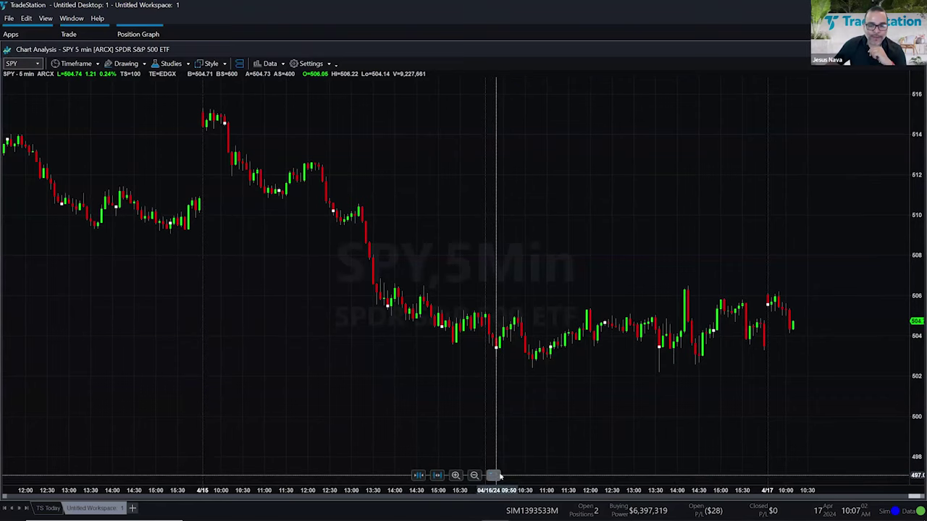
pyautogui.click(493, 475)
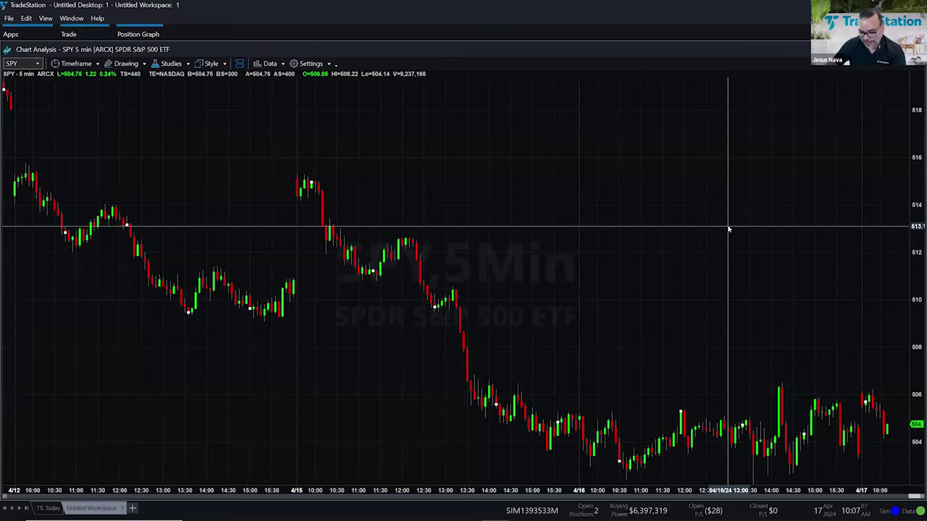
# - Extend the SPY chart's loaded history with the command "60 days"
pyautogui.scroll(-10, 728, 229)
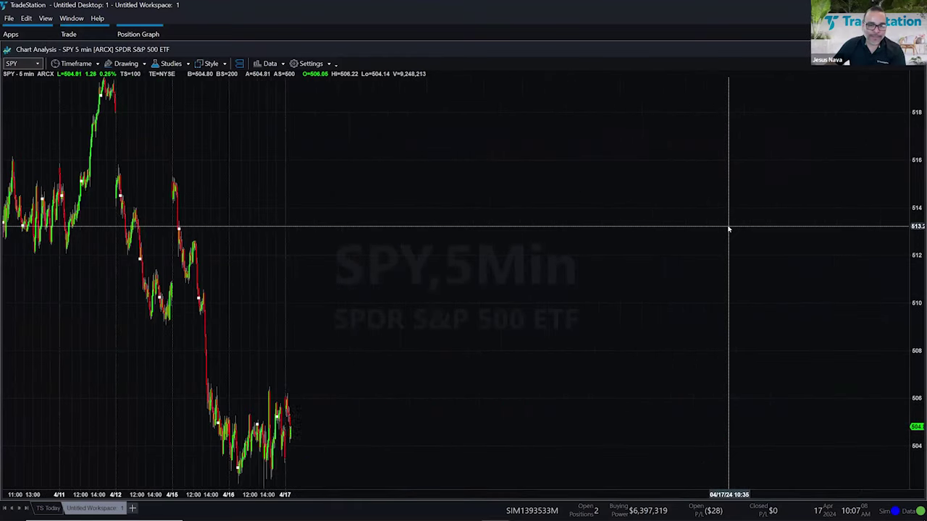
pyautogui.scroll(-4, 728, 228)
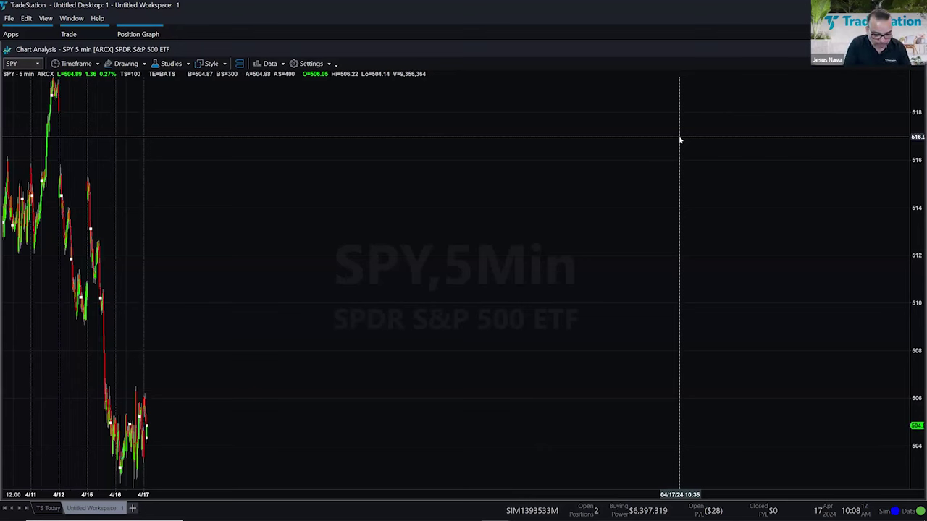
pyautogui.write('60 min')
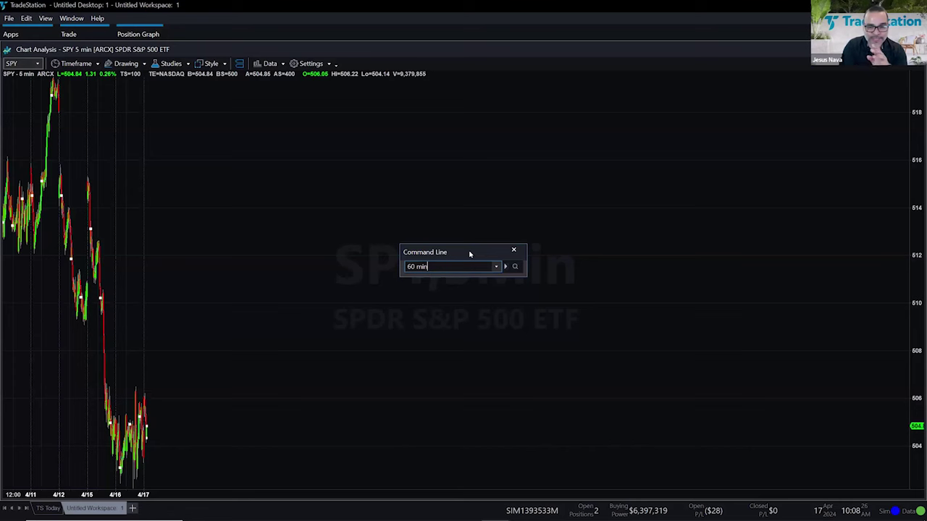
pyautogui.press('BackSpace')
pyautogui.press('BackSpace')
pyautogui.press('BackSpace')
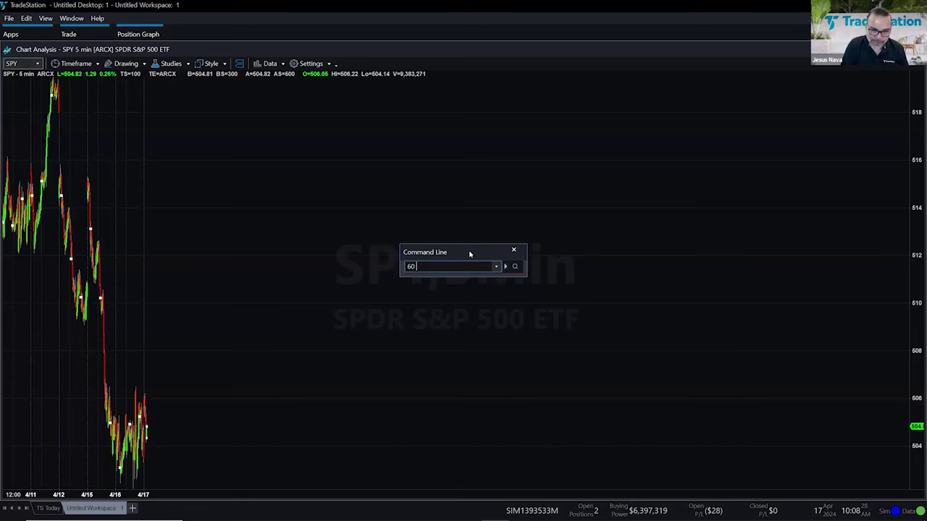
pyautogui.write('days')
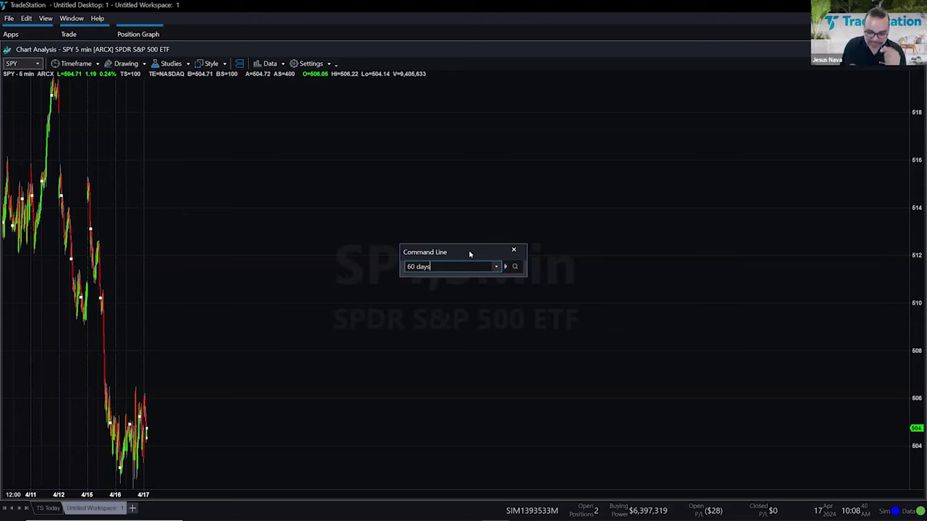
pyautogui.press('Return')
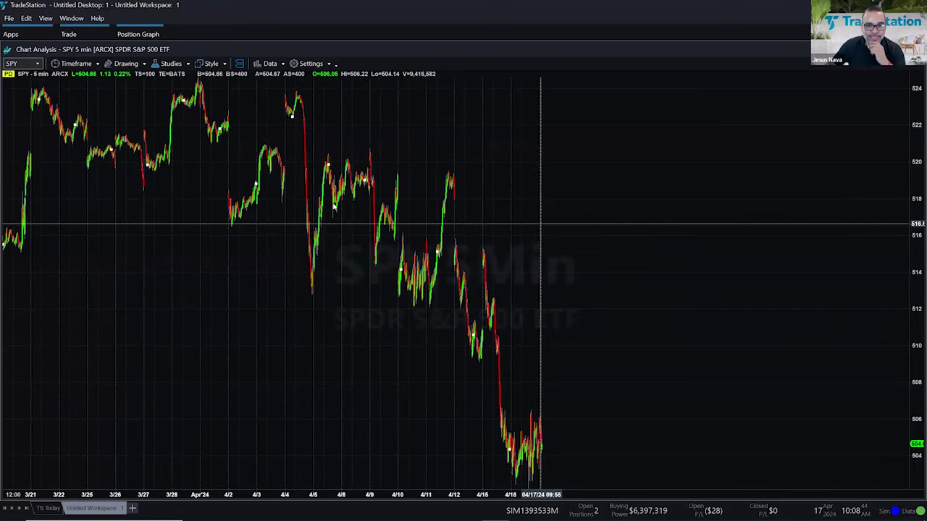
# - Examine the SPY price history across the loaded 60 days, and return to the most recent bars
pyautogui.scroll(5, 614, 335)
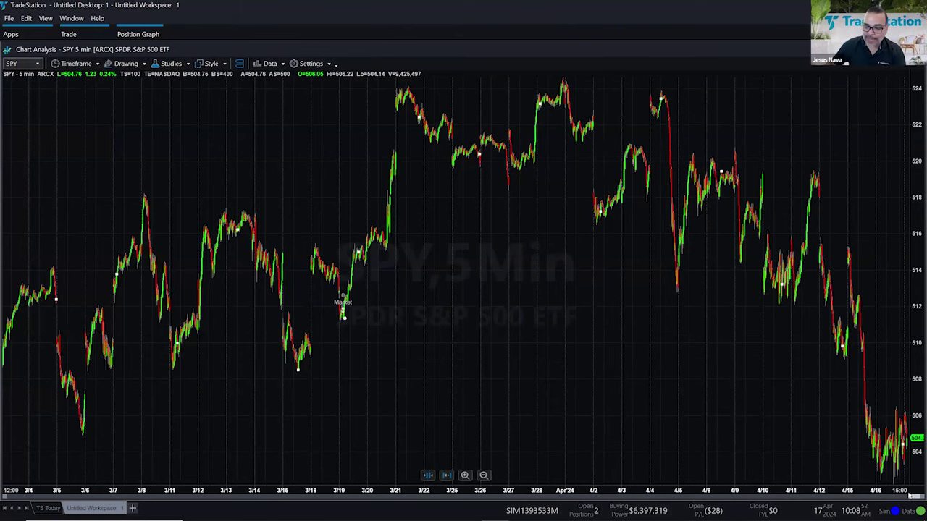
pyautogui.moveTo(915, 498); pyautogui.dragTo(792, 433)
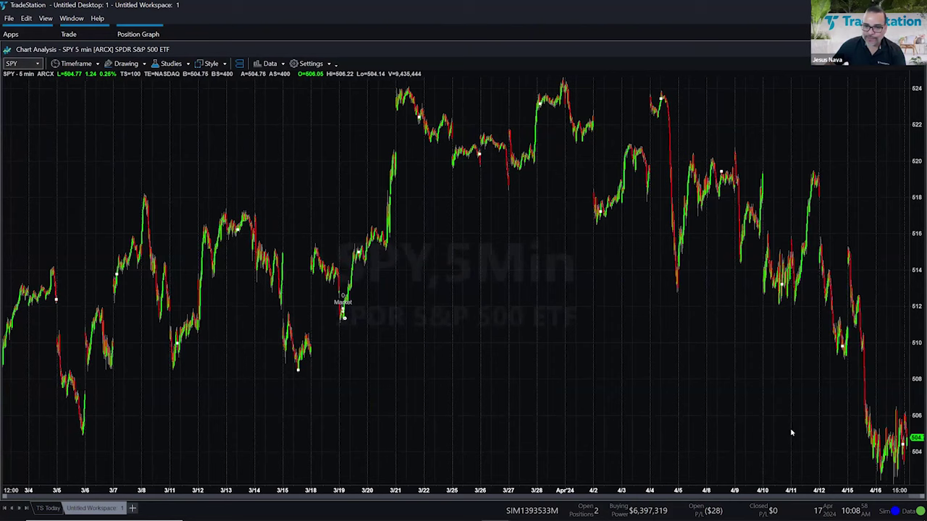
pyautogui.moveTo(389, 279); pyautogui.dragTo(751, 288)
pyautogui.scroll(10, 751, 288)
pyautogui.scroll(-10, 330, 285)
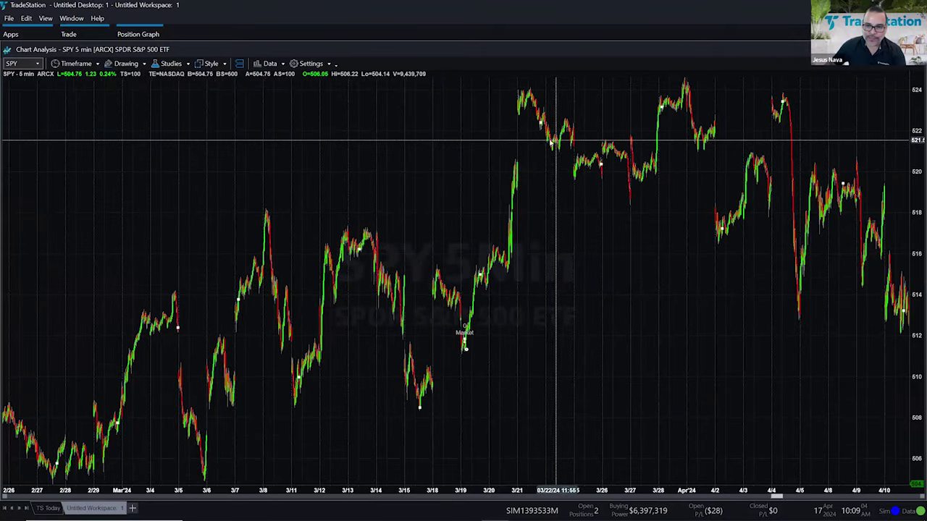
pyautogui.scroll(-5, 556, 141)
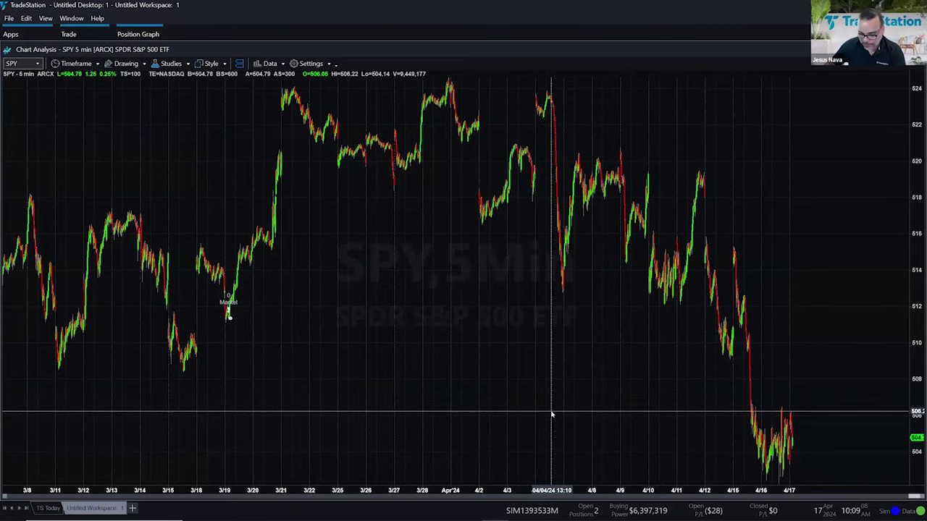
pyautogui.scroll(10, 551, 414)
pyautogui.moveTo(531, 498); pyautogui.dragTo(916, 499)
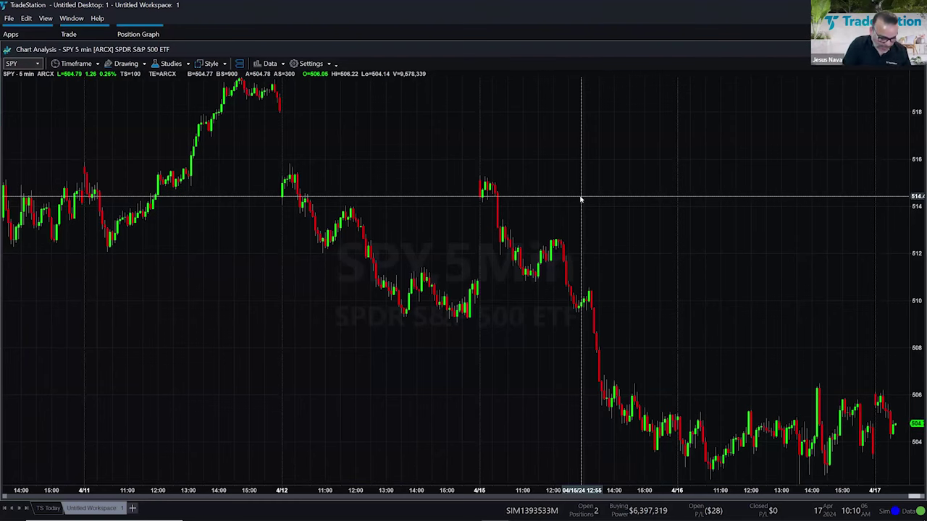
# - Change the chart's symbol to MSFT using the command line, and switch its interval to daily and on to monthly
pyautogui.write('msft')
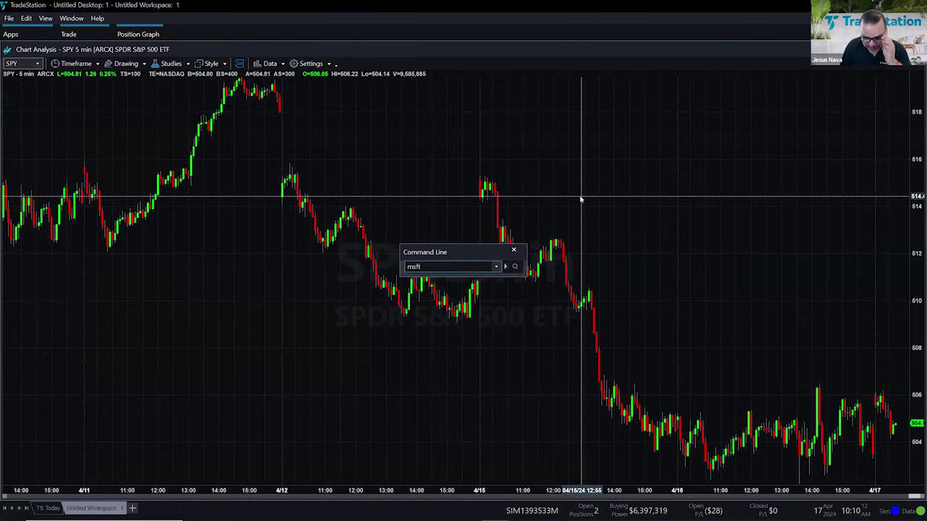
pyautogui.press('Return')
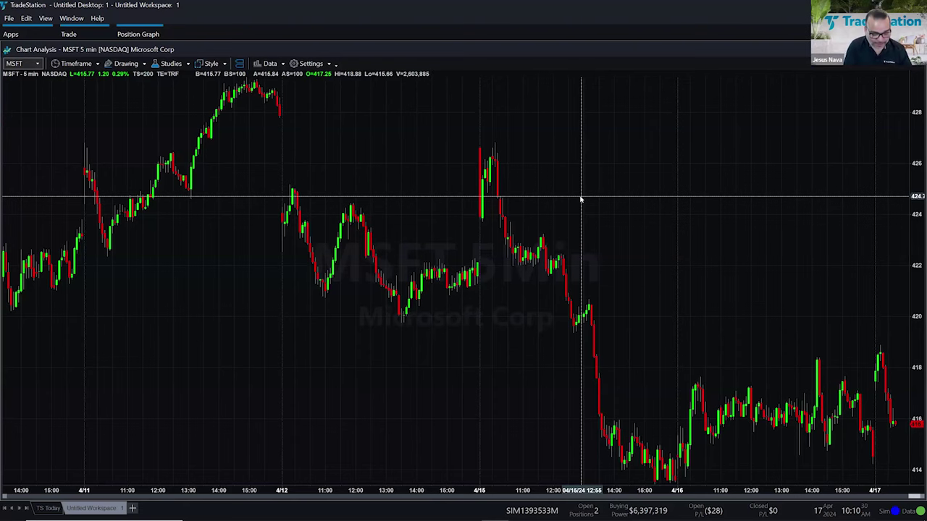
pyautogui.write('daily')
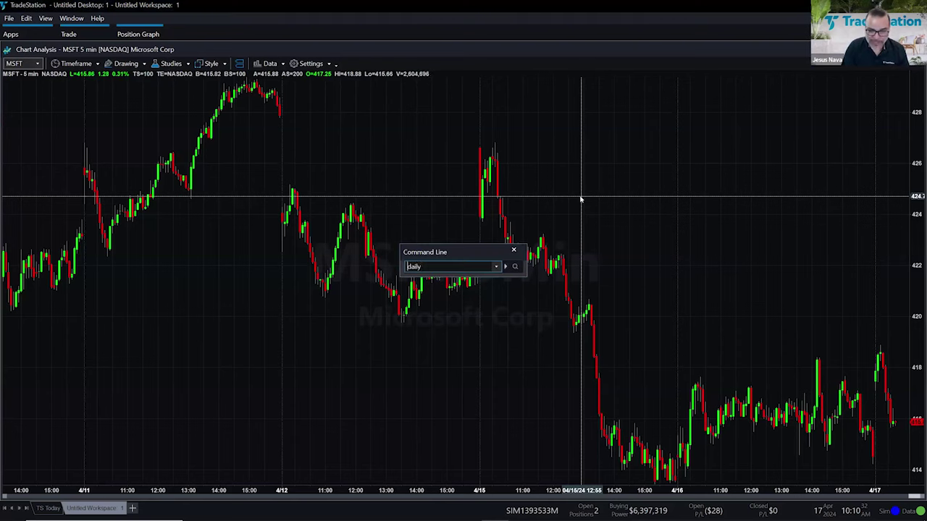
pyautogui.press('Return')
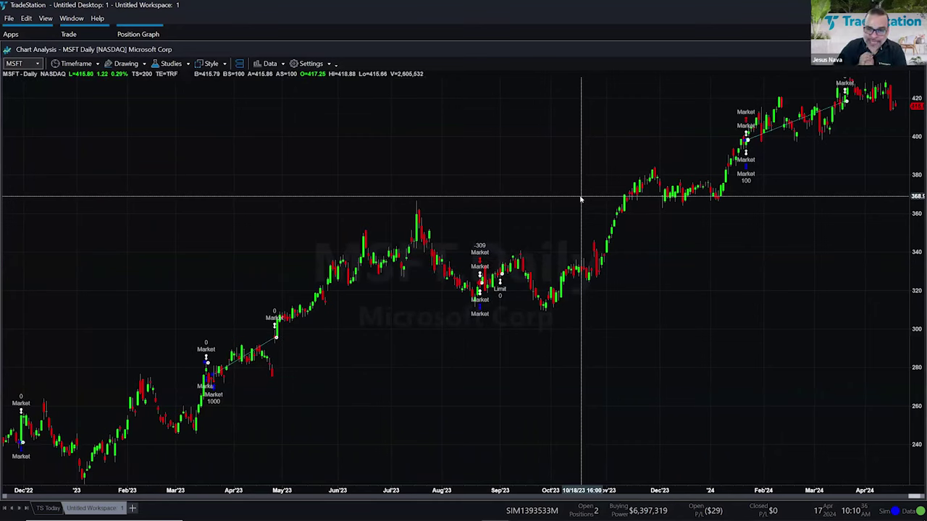
pyautogui.write('monthly')
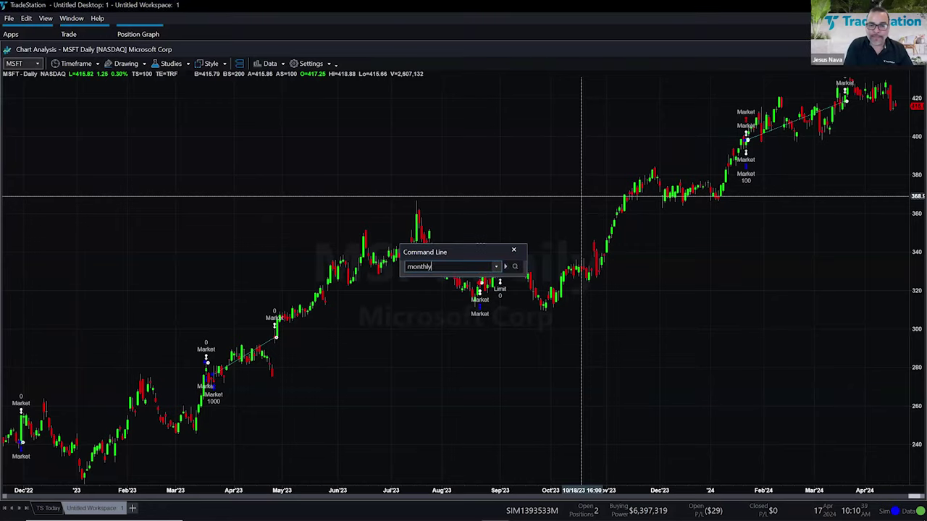
pyautogui.press('Return')
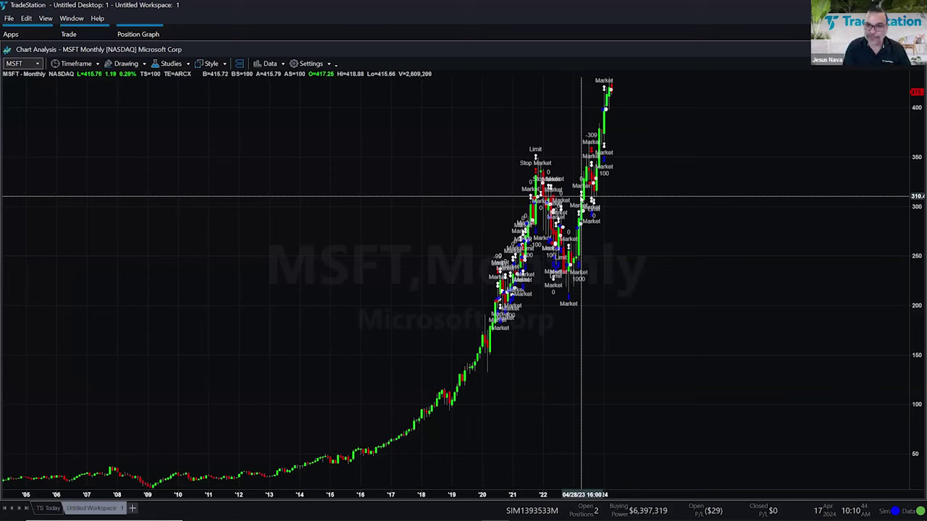
# - Switch the MSFT chart's interval to 5 minutes with the command "5 min"
pyautogui.write('5')
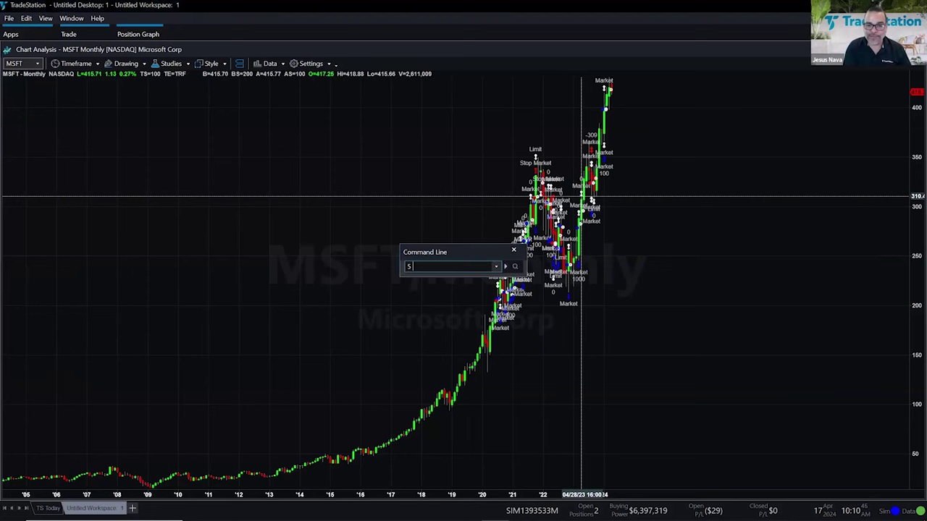
pyautogui.write(' min')
pyautogui.press('Return')
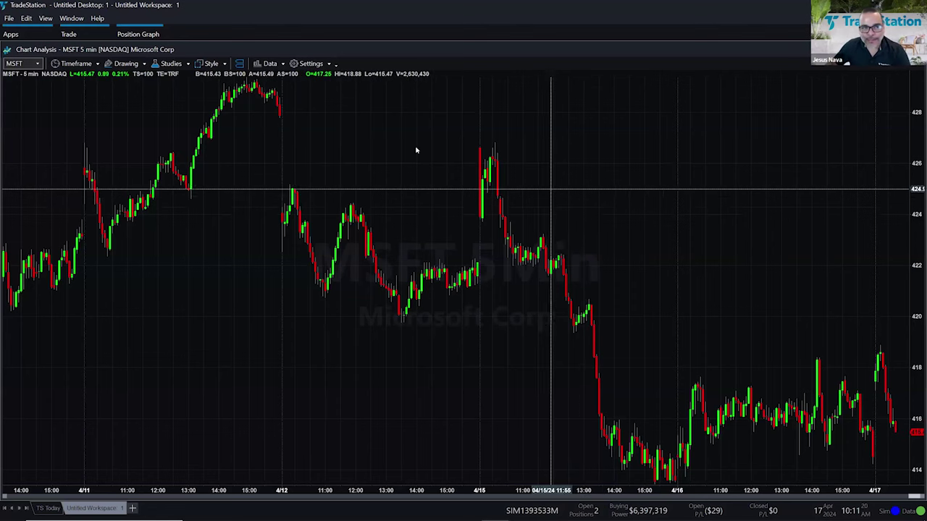
pyautogui.click(89, 65)
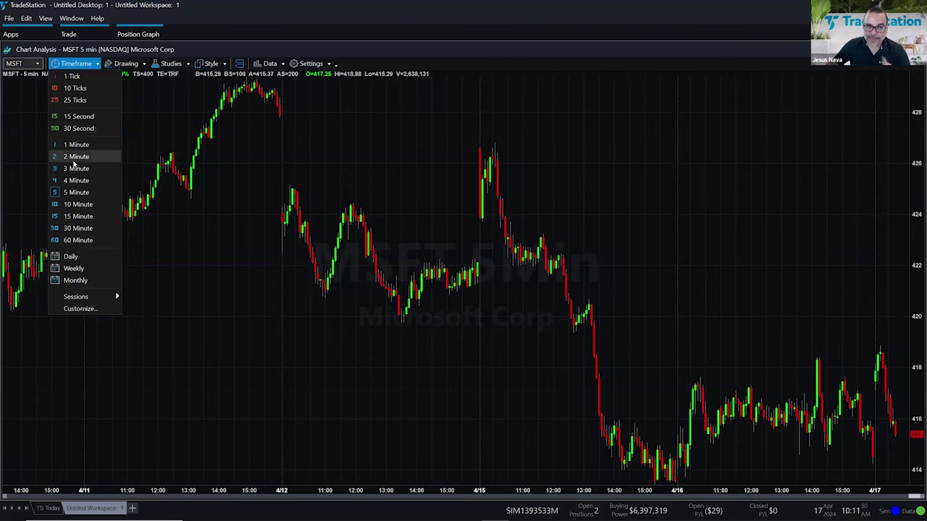
pyautogui.click(263, 65)
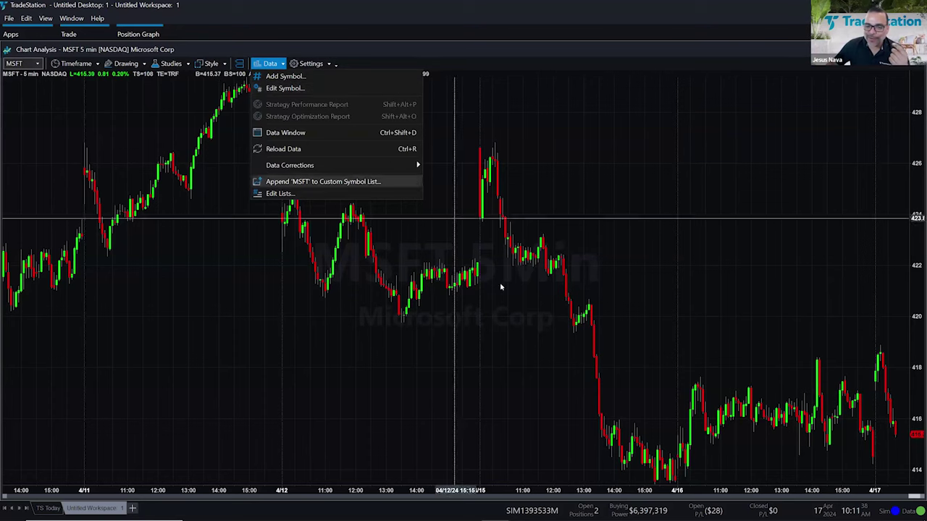
pyautogui.click(528, 356)
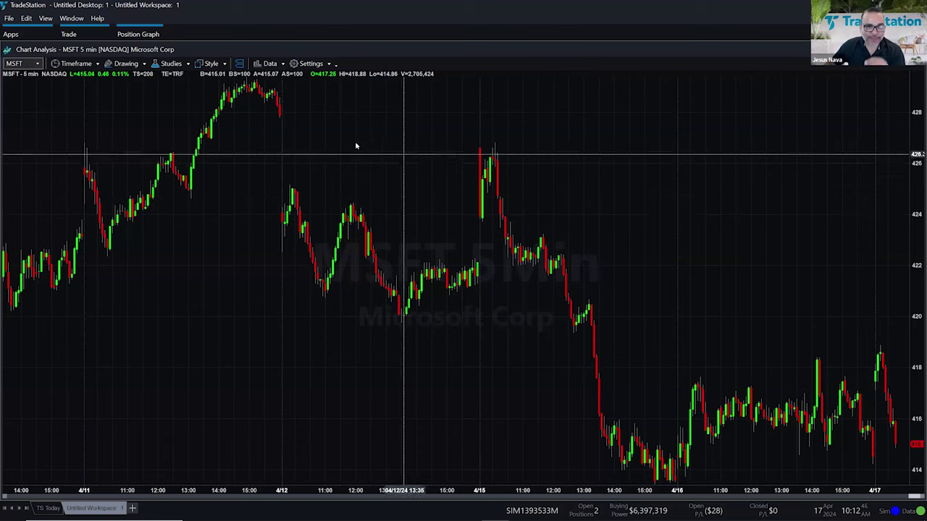
# - Draw two horizontal lines on the MSFT chart, at about 418.52 near the 4/17 high and about 414.78 near the recent lows
pyautogui.click(127, 64)
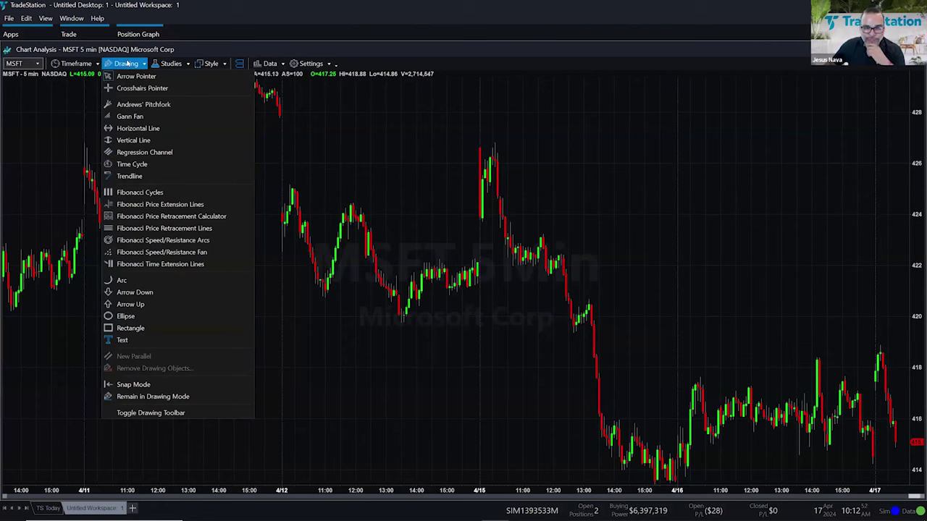
pyautogui.click(155, 130)
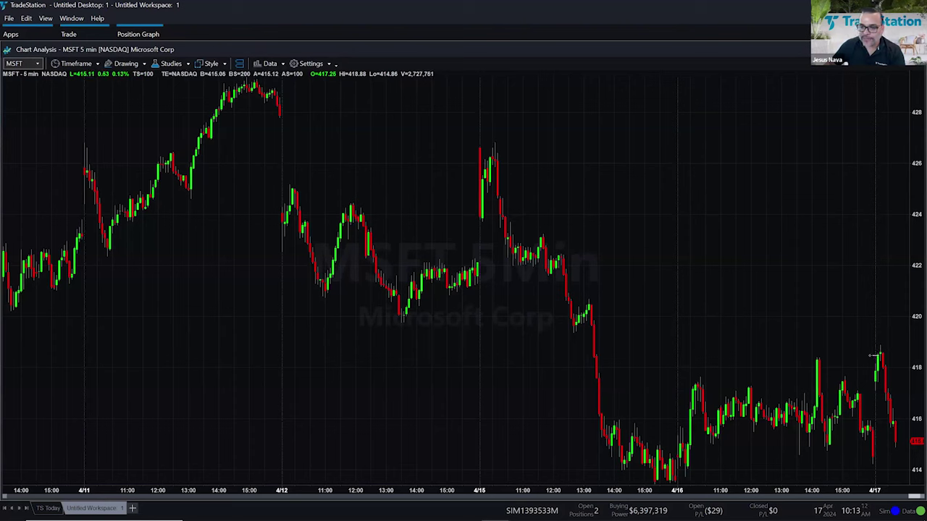
pyautogui.click(871, 356)
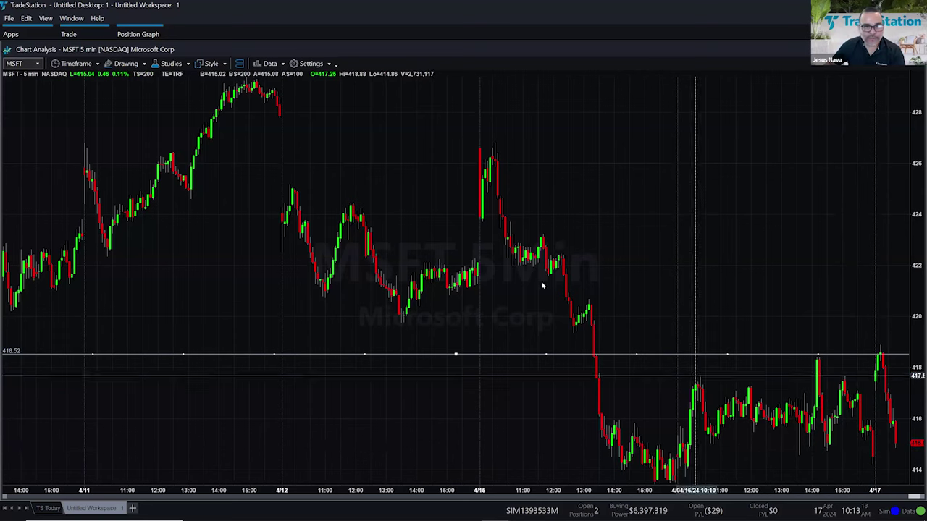
pyautogui.click(144, 68)
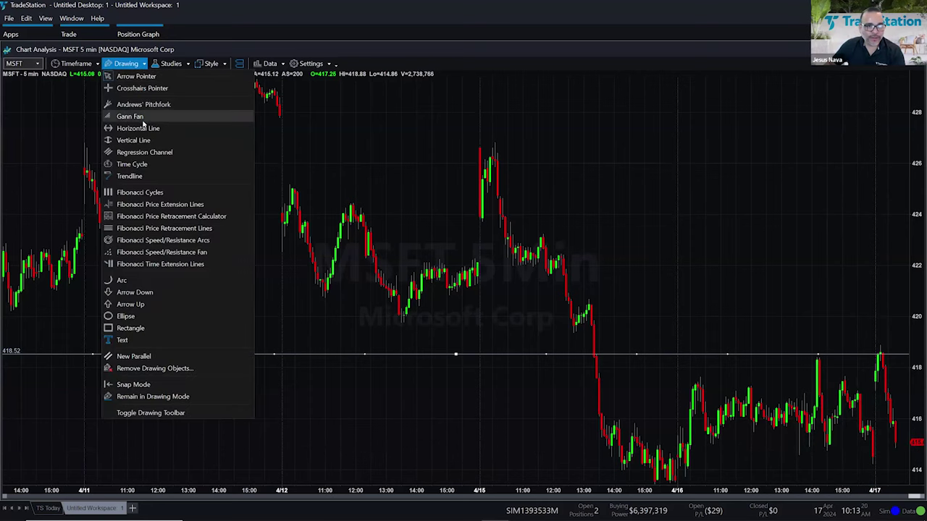
pyautogui.click(138, 128)
pyautogui.click(874, 449)
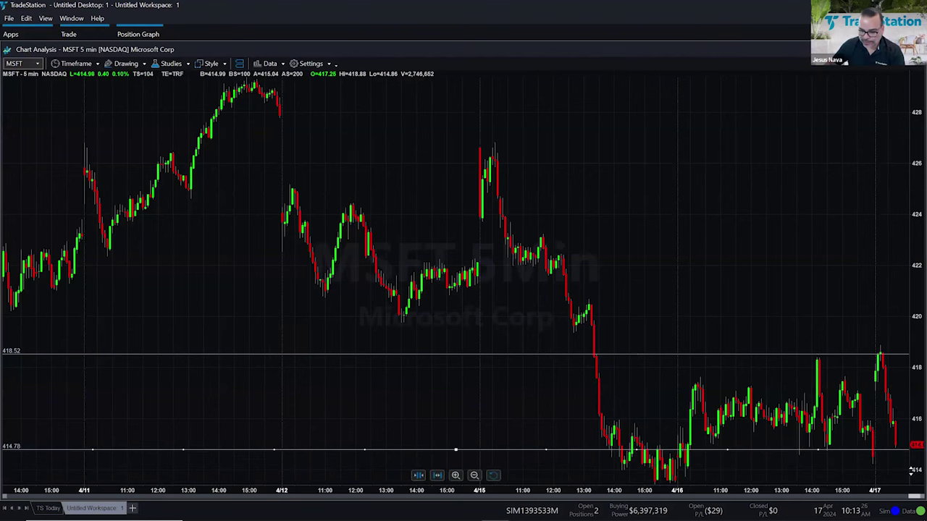
# - Enable a Breakout intra-bar alert on the 418.52 horizontal line, reviewing the global notification preferences without changing them
pyautogui.scroll(10, 911, 470)
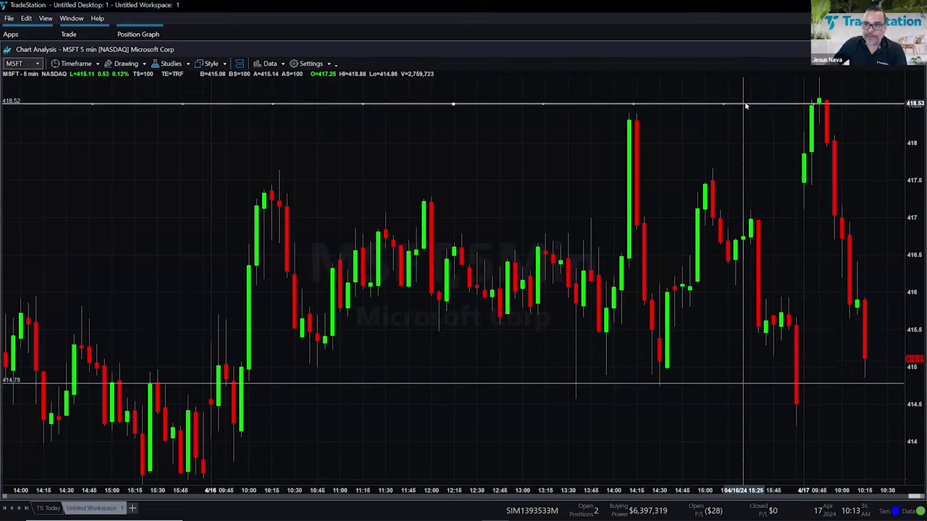
pyautogui.doubleClick(746, 105)
pyautogui.click(380, 141)
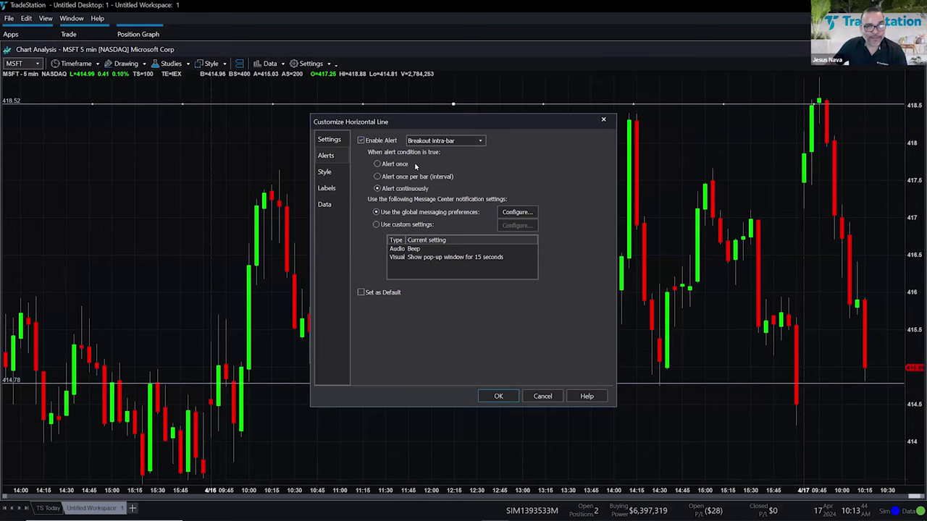
pyautogui.click(516, 212)
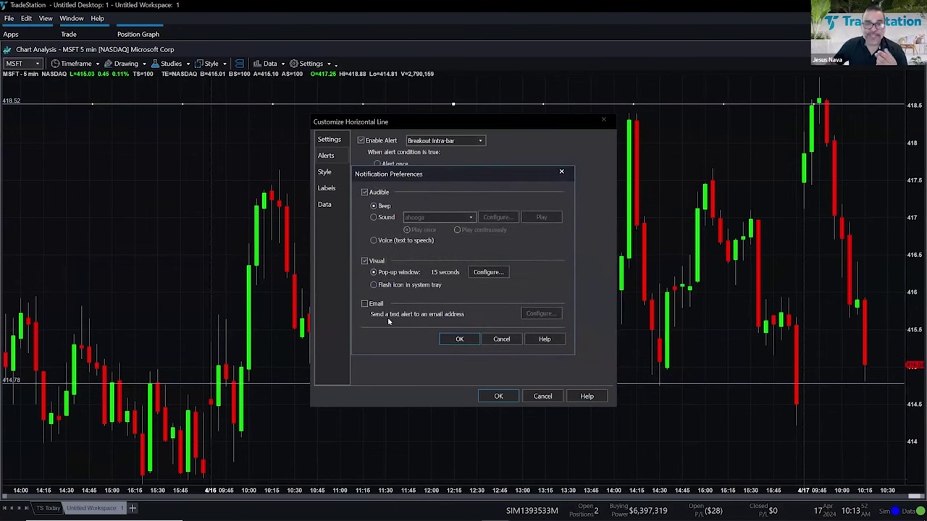
pyautogui.click(501, 341)
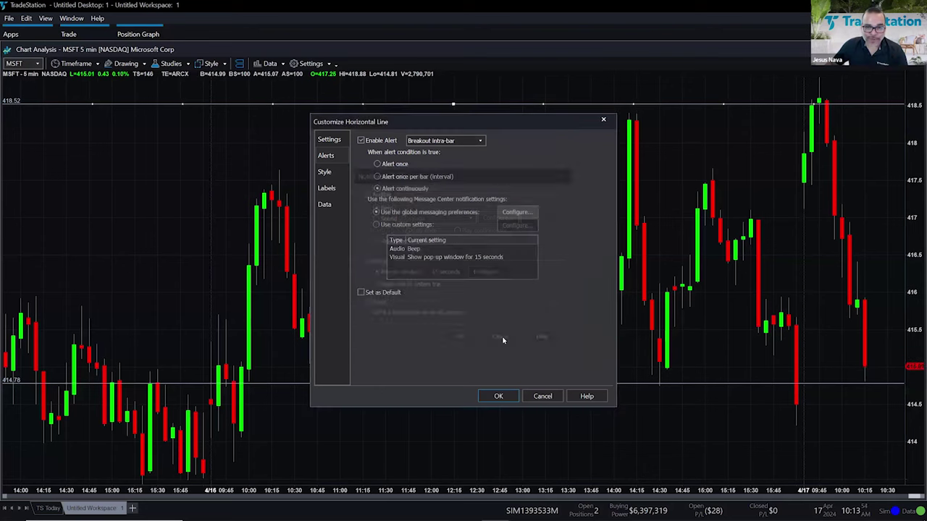
pyautogui.click(507, 400)
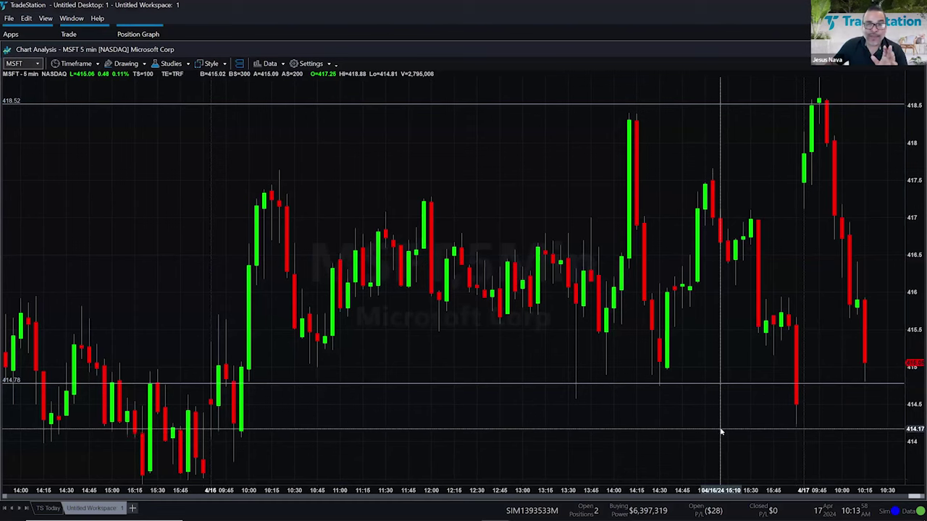
# - Enable a Breakout intra-bar alert on the 414.78 horizontal line
pyautogui.doubleClick(716, 382)
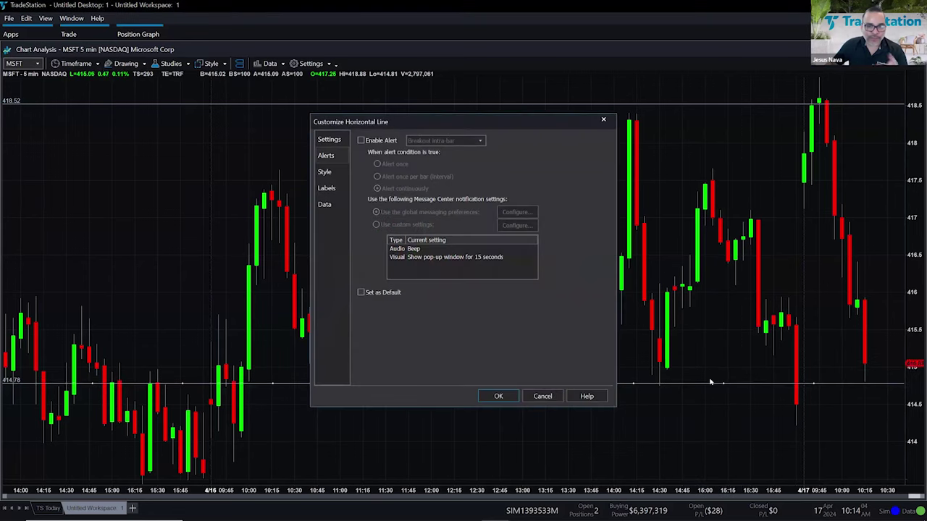
pyautogui.click(370, 142)
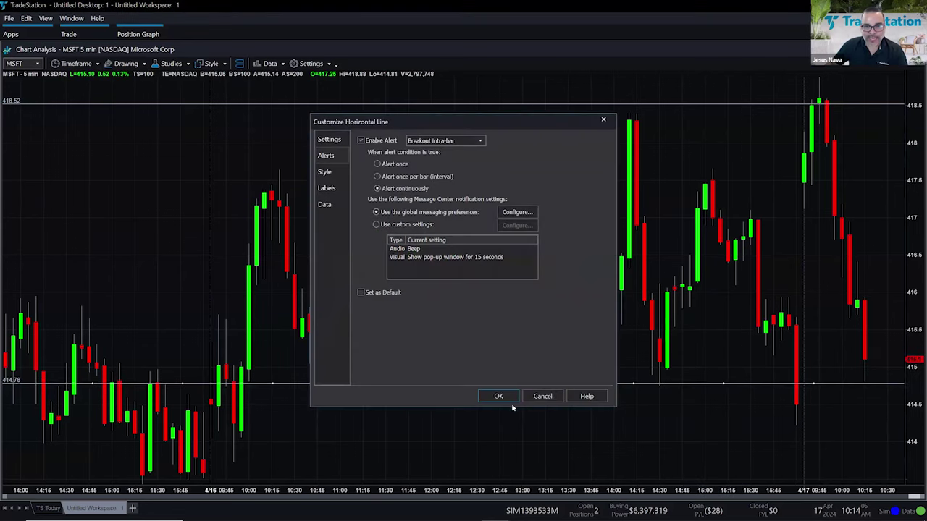
pyautogui.click(499, 397)
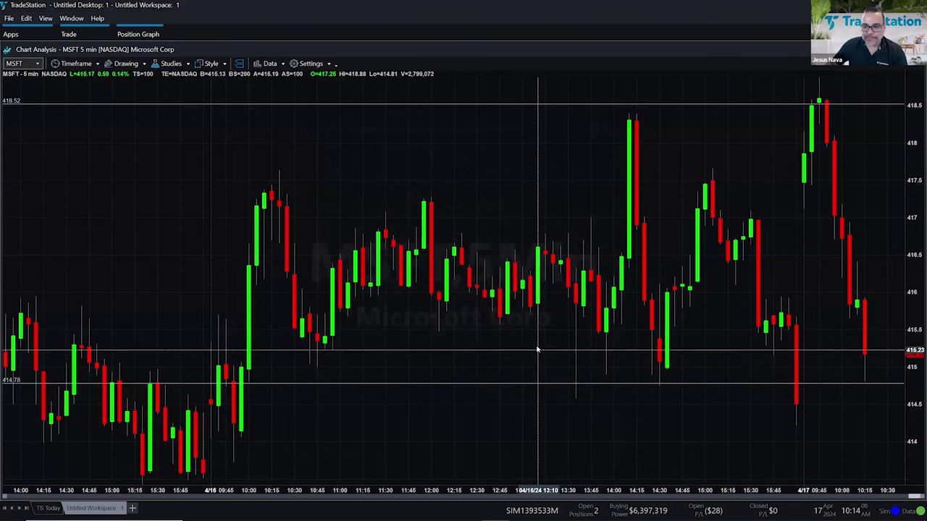
pyautogui.scroll(-3, 537, 350)
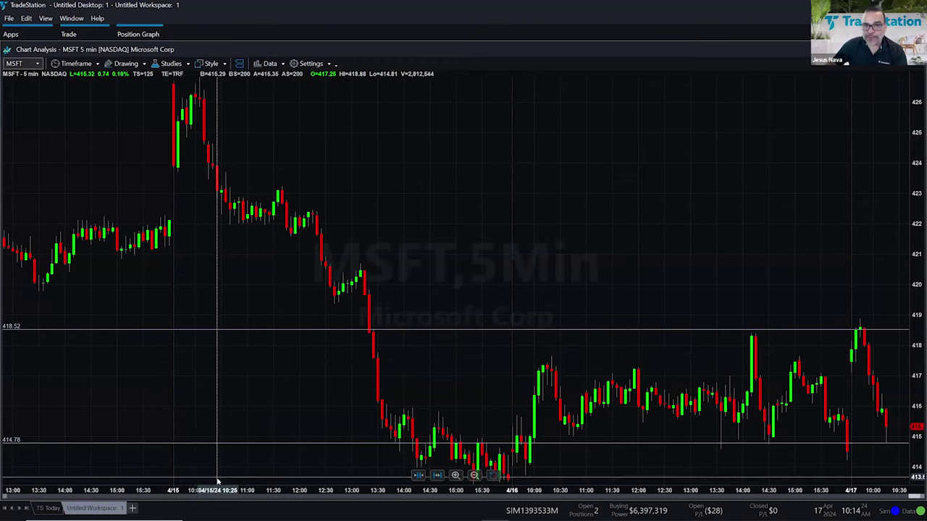
# - Create a new workspace with a Chart Analysis window for MSFT, and set its interval to daily with the command "1d"
pyautogui.click(133, 509)
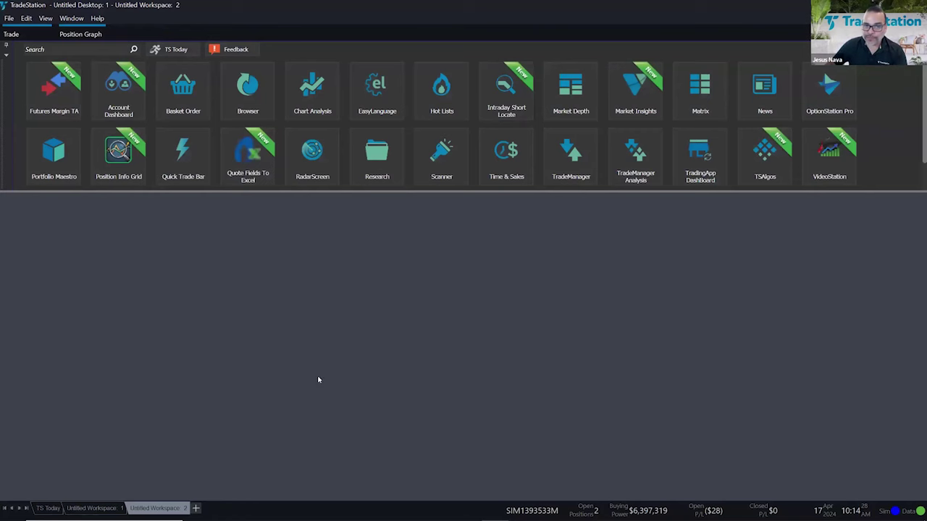
pyautogui.click(314, 113)
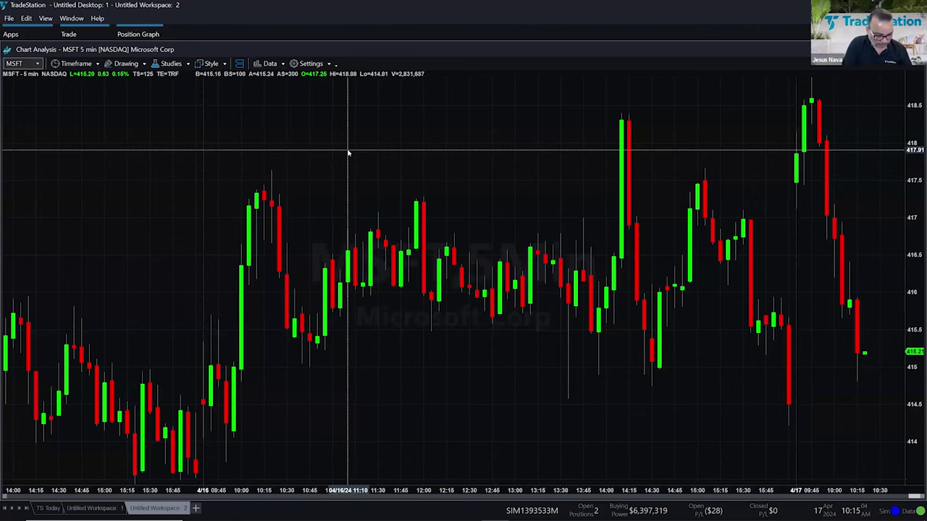
pyautogui.write('1d')
pyautogui.press('Return')
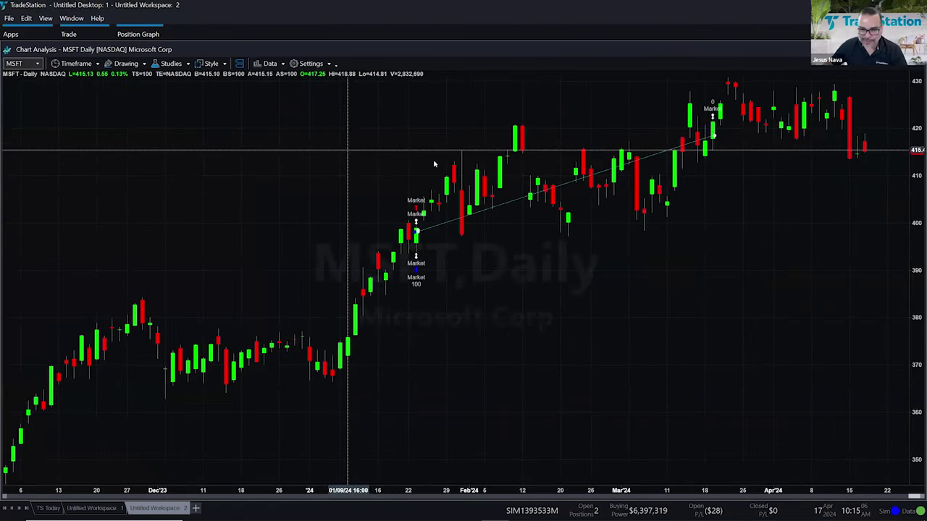
# - Draw a rising trendline on the daily MSFT chart from the low just before October 2023 to the March 2024 lows
pyautogui.scroll(-3, 590, 297)
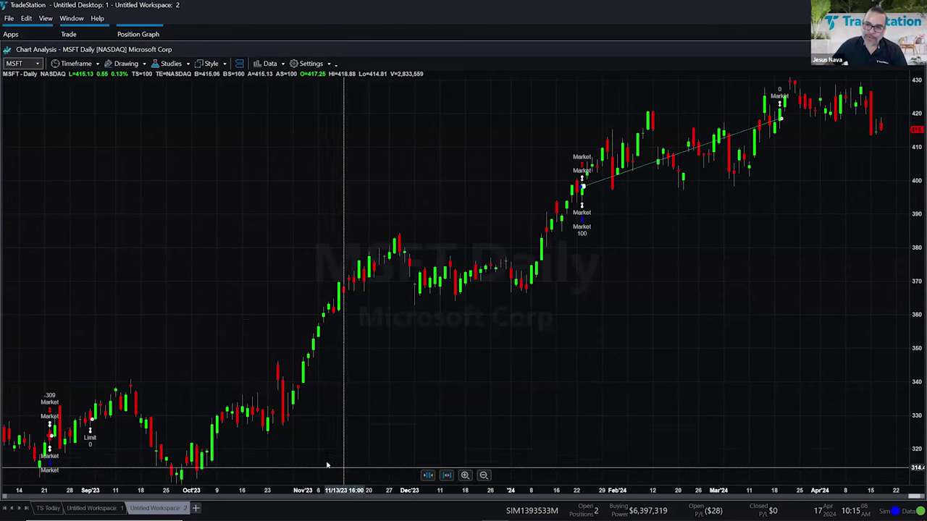
pyautogui.click(136, 65)
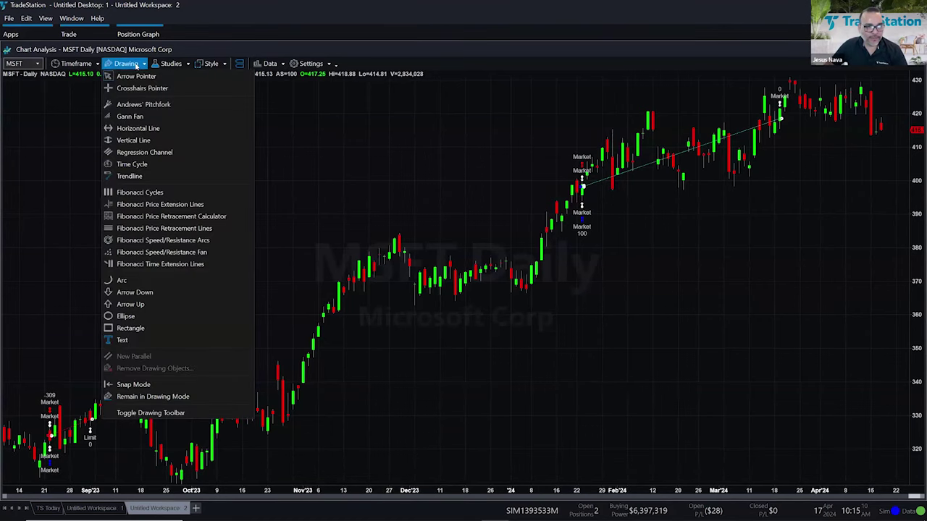
pyautogui.click(141, 175)
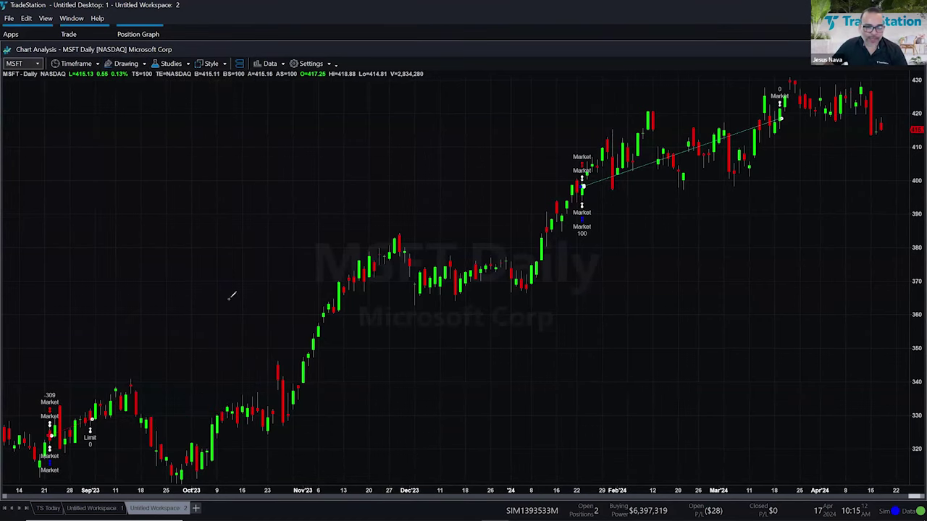
pyautogui.moveTo(181, 477)
pyautogui.mouseDown()
pyautogui.moveTo(425, 387)
pyautogui.moveTo(682, 269)
pyautogui.moveTo(749, 171)
pyautogui.mouseUp()
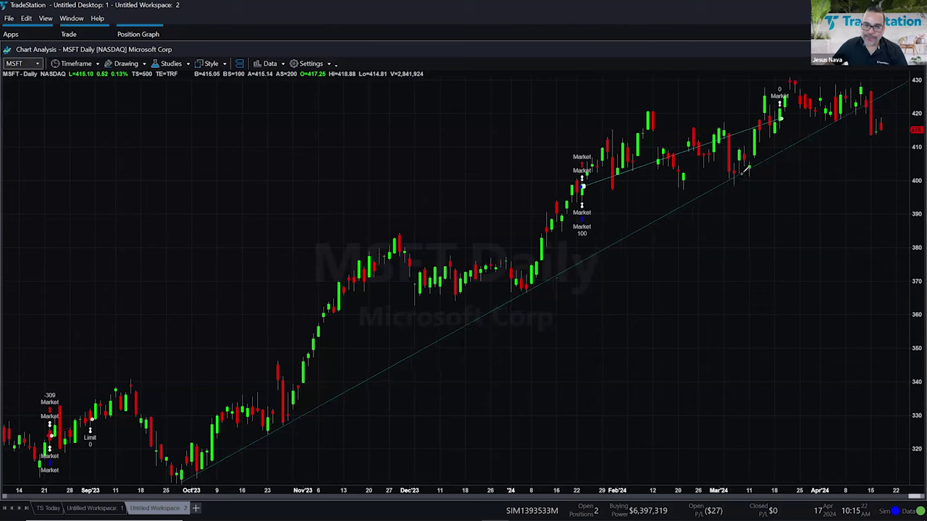
pyautogui.click(741, 175)
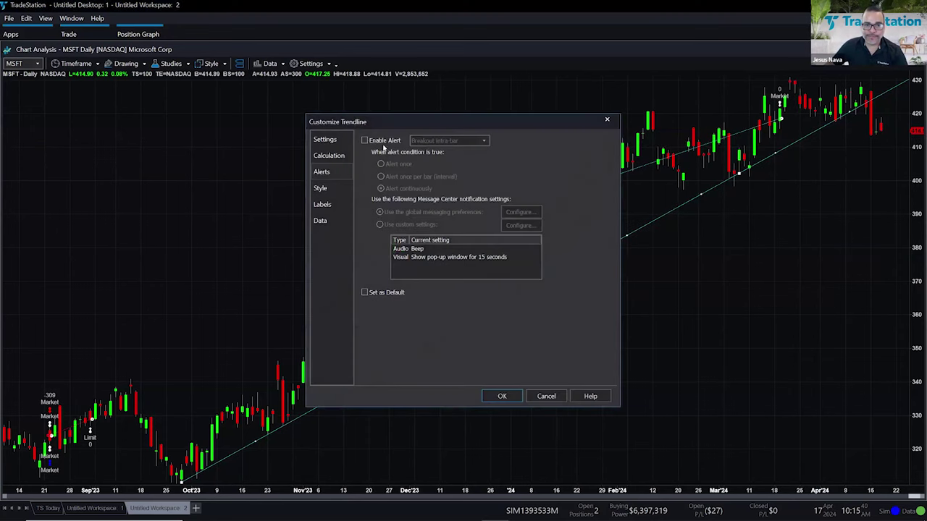
# - Enable an alert on the trendline and set its condition to Breakout intra/inter-bar
pyautogui.click(365, 141)
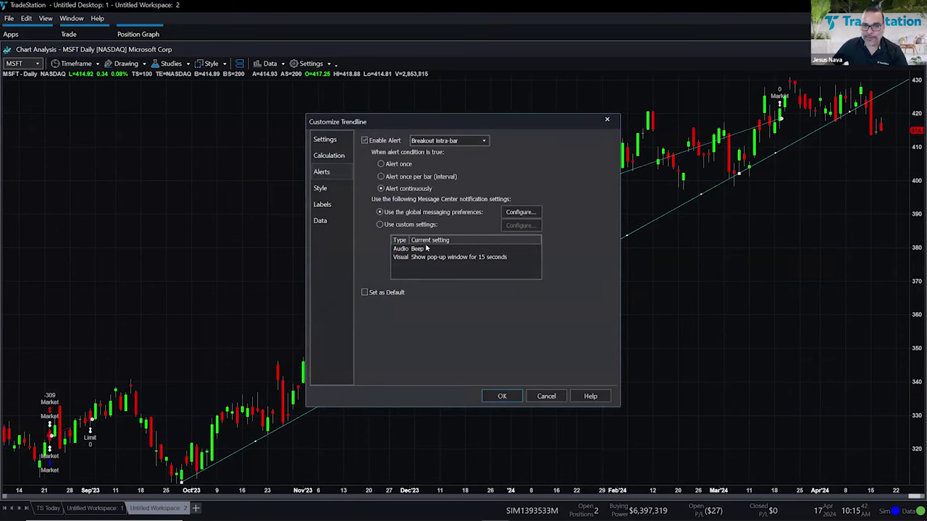
pyautogui.click(501, 396)
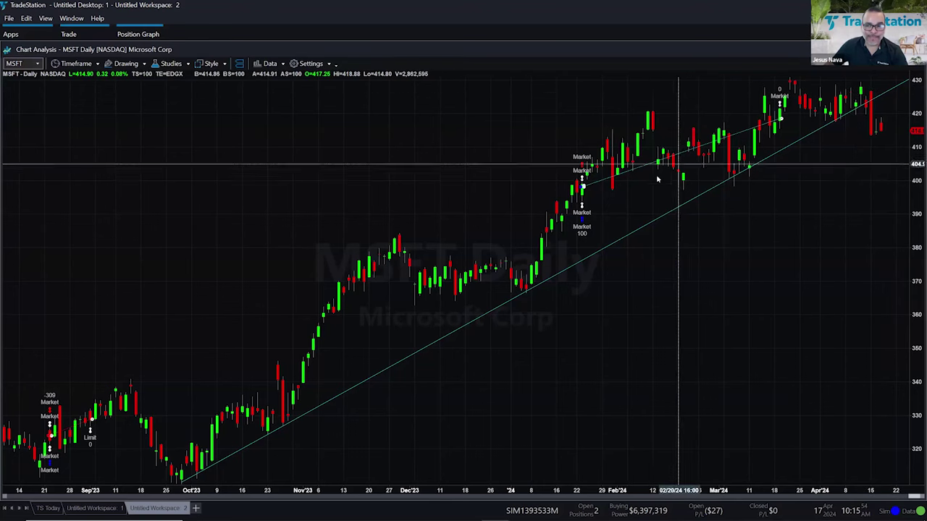
pyautogui.doubleClick(638, 231)
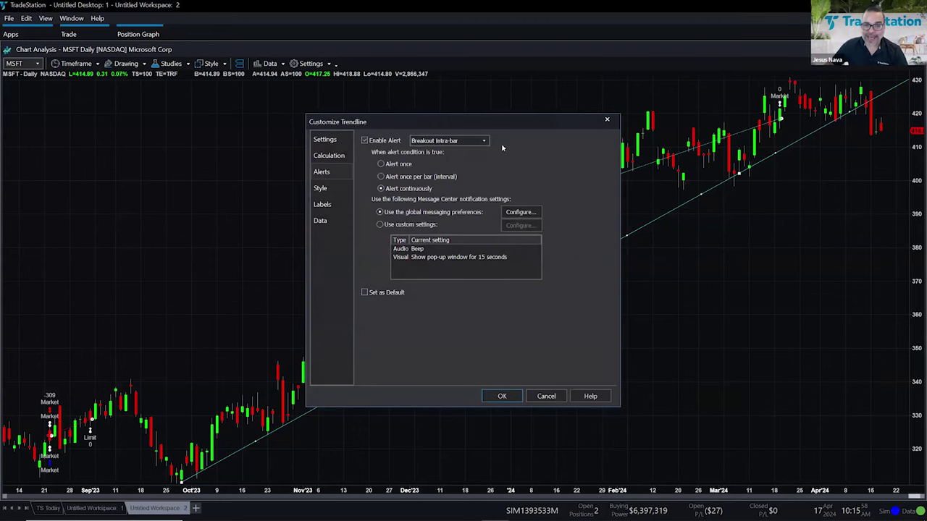
pyautogui.click(484, 141)
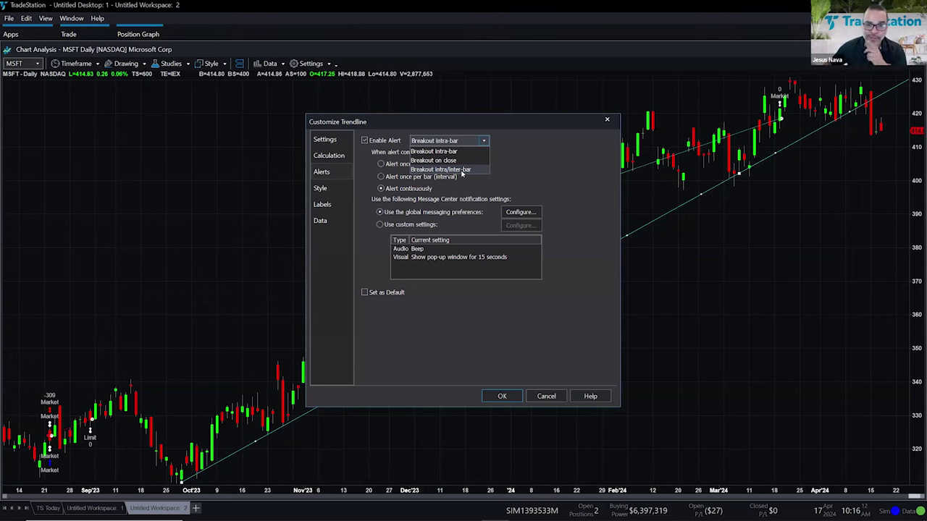
pyautogui.click(461, 170)
pyautogui.click(507, 396)
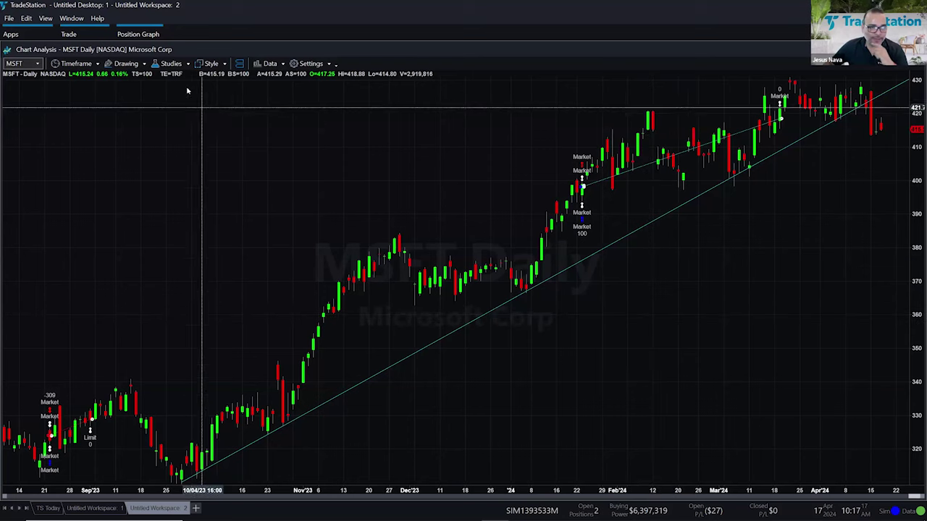
# - Open the list of studies to add and look through the Indicator, ShowMe, PaintBar, ActivityBar and ProbabilityMap categories
pyautogui.click(177, 65)
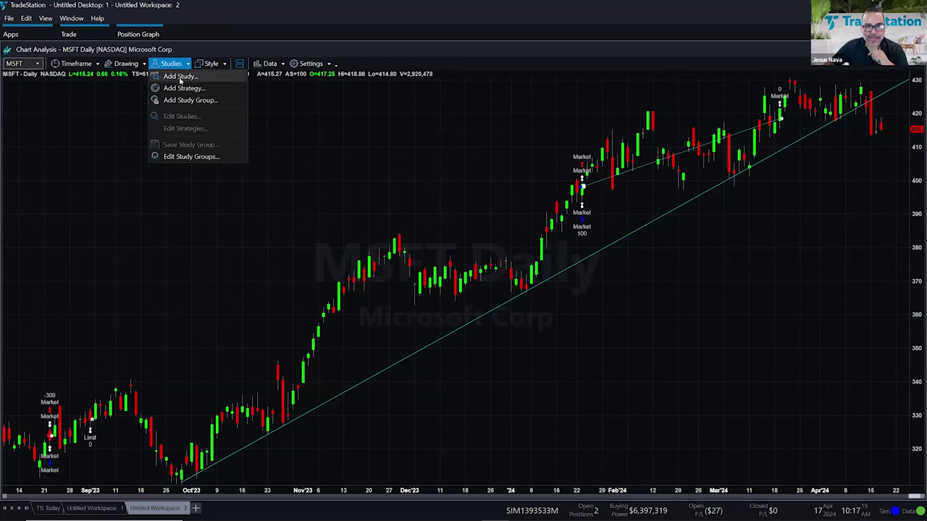
pyautogui.click(179, 78)
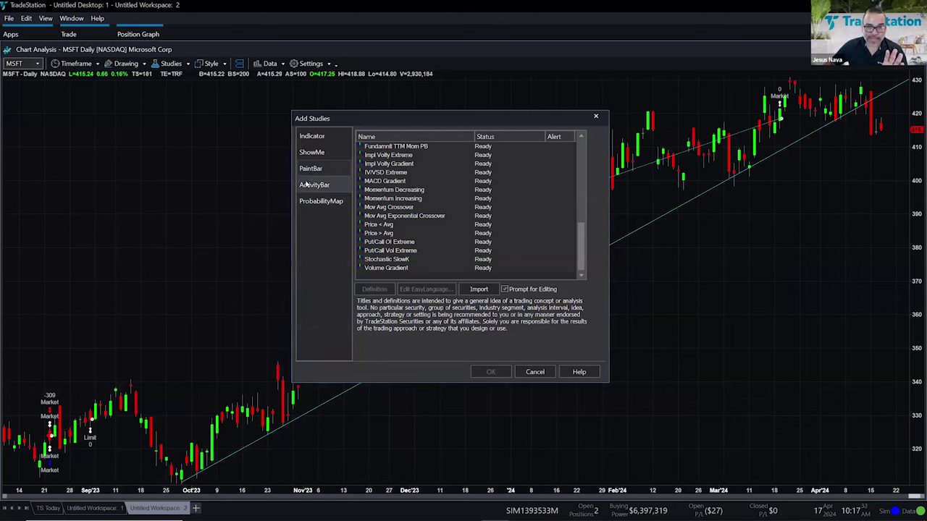
pyautogui.click(311, 153)
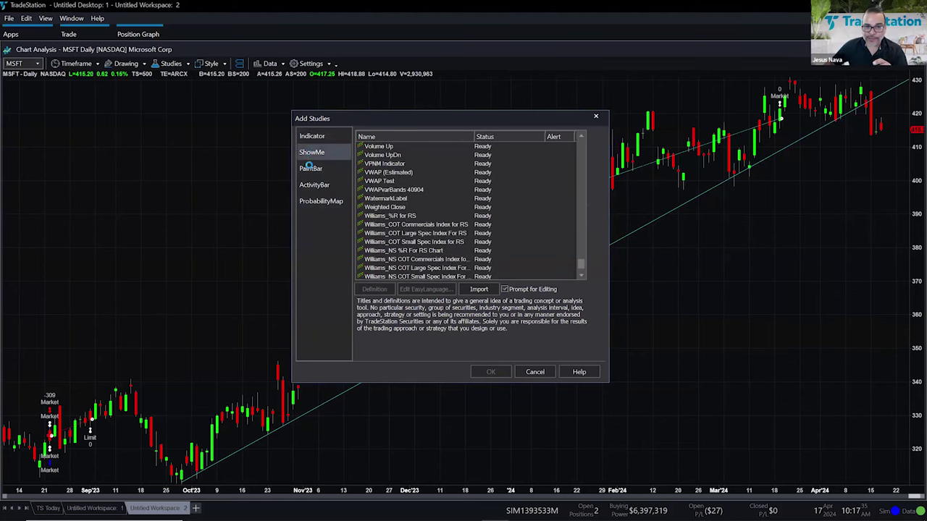
pyautogui.click(310, 168)
pyautogui.click(318, 186)
pyautogui.click(323, 202)
pyautogui.click(313, 136)
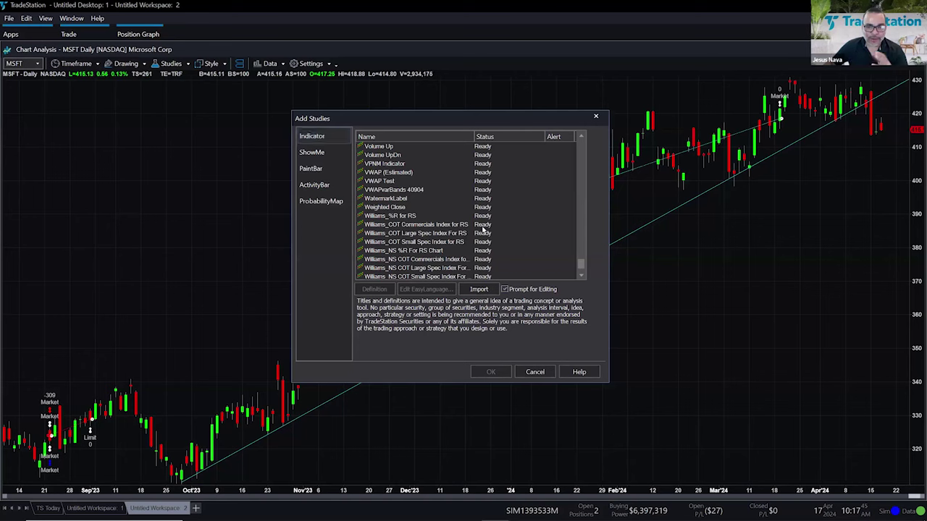
# - Read the definition of the VWAP (Estimated) indicator, including its inputs, market synopsis and plot information
pyautogui.click(389, 173)
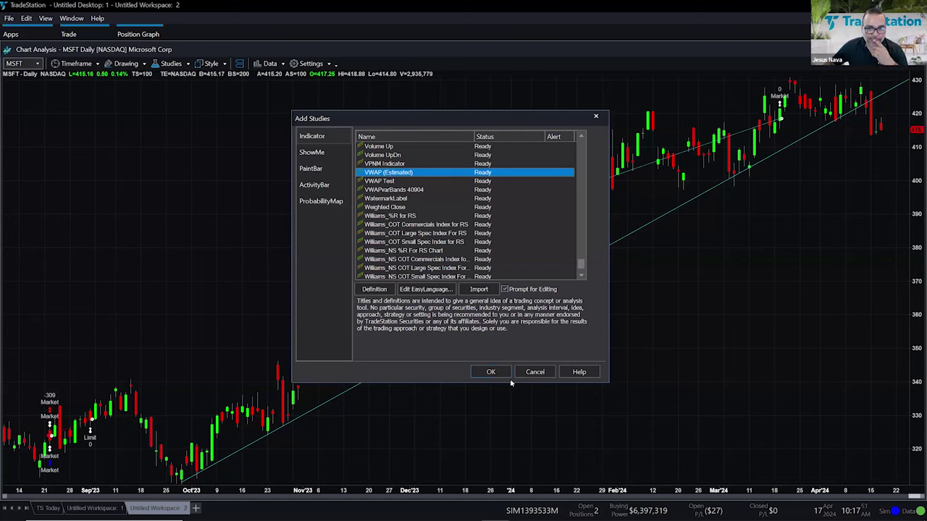
pyautogui.click(375, 289)
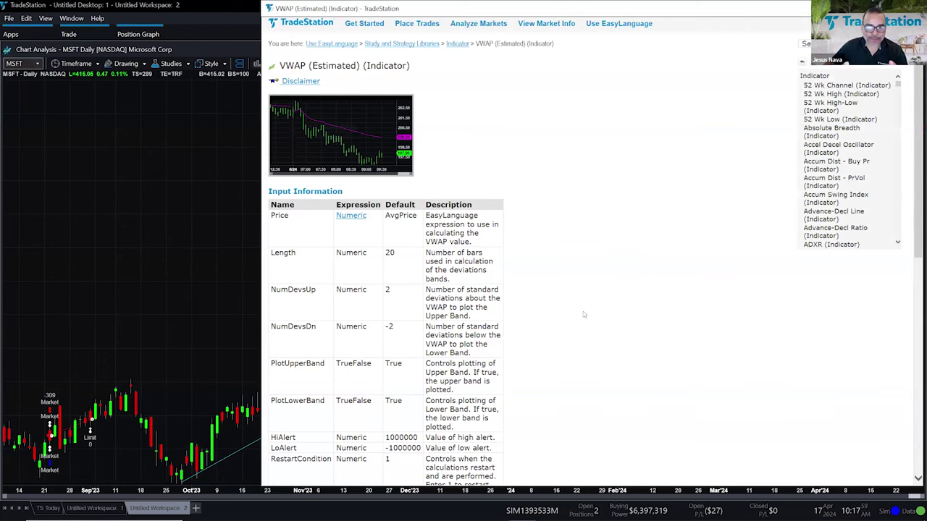
pyautogui.scroll(-3, 581, 316)
pyautogui.scroll(-10, 580, 315)
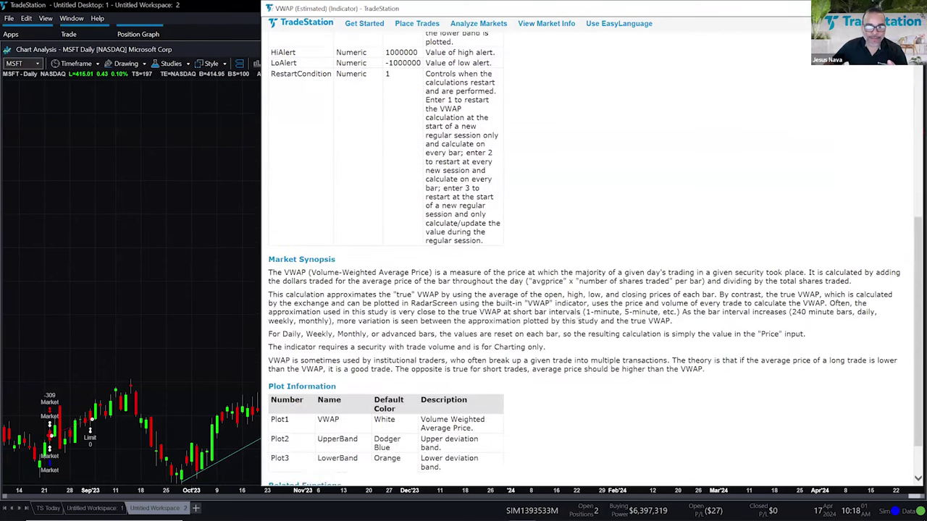
pyautogui.scroll(-2, 363, 354)
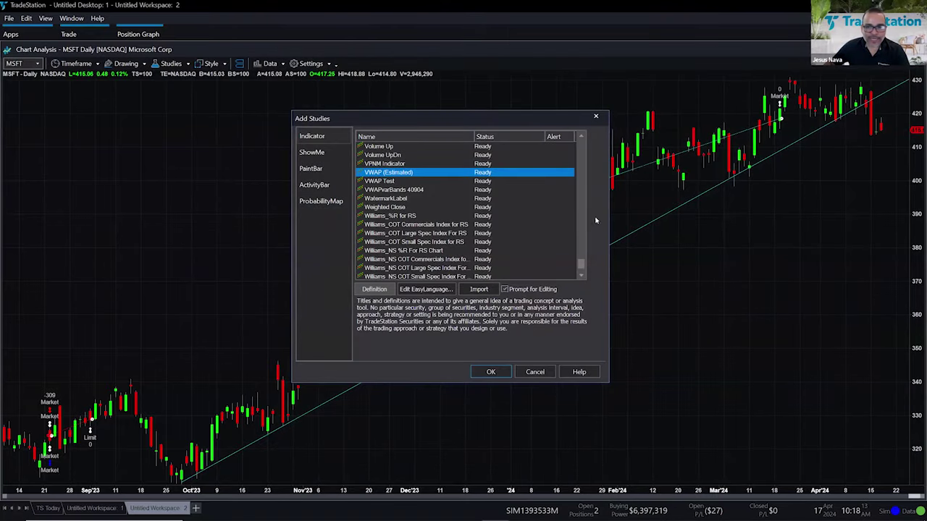
# - Add the Mov Avg 2 Lines indicator to the MSFT daily chart with Prompt for Editing turned off
pyautogui.scroll(10, 588, 146)
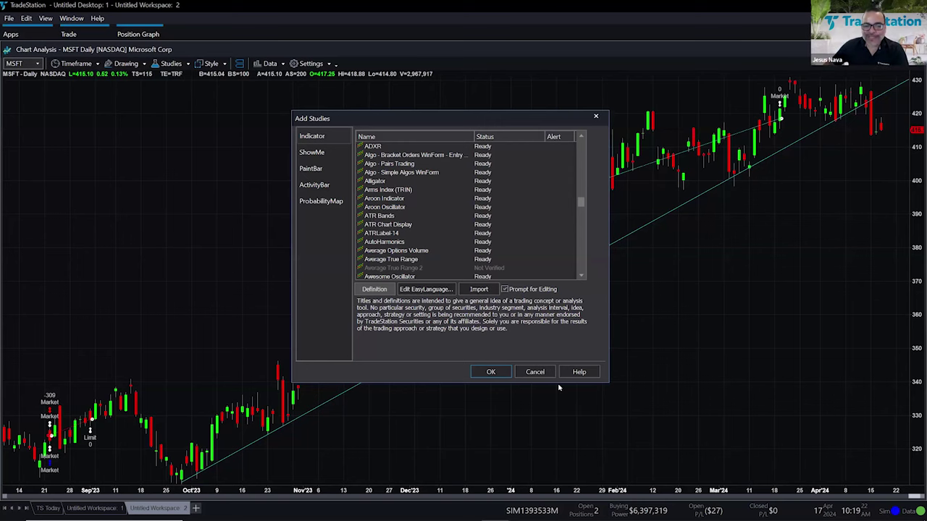
pyautogui.moveTo(577, 202); pyautogui.dragTo(578, 235)
pyautogui.click(401, 192)
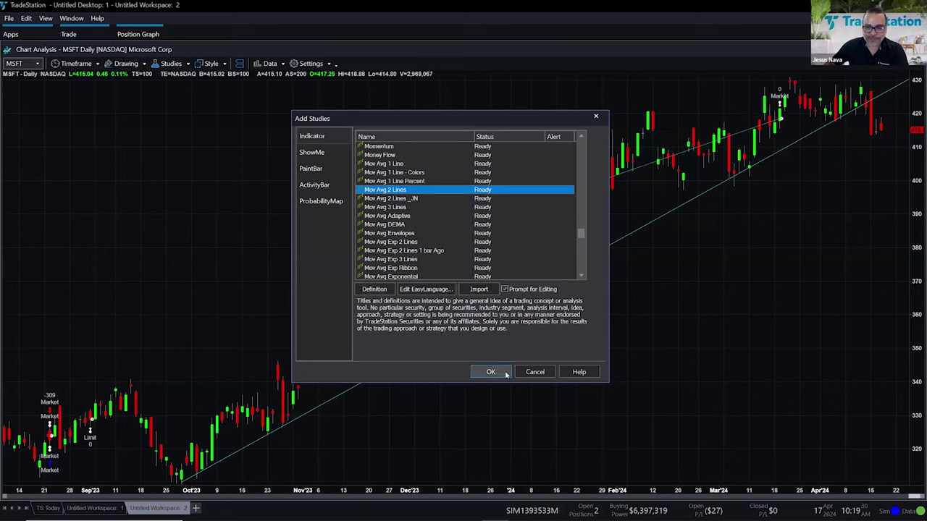
pyautogui.click(505, 290)
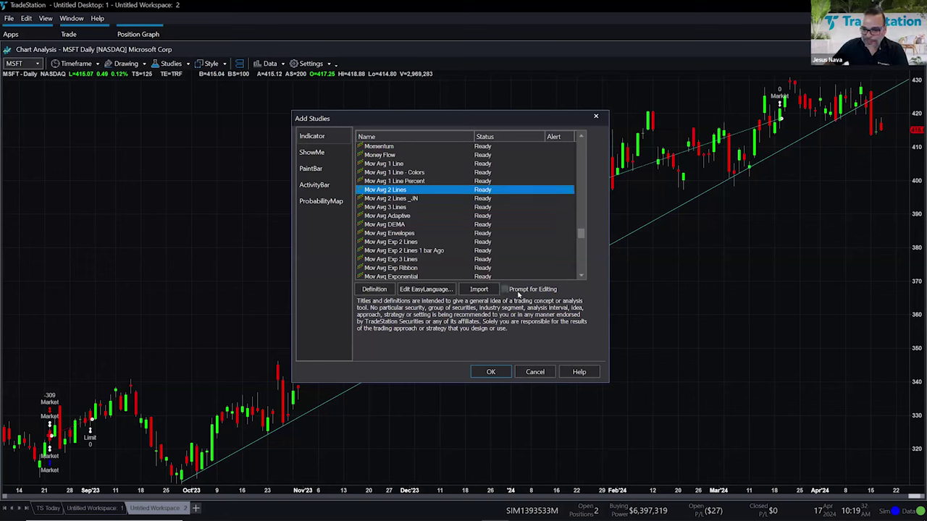
pyautogui.click(505, 290)
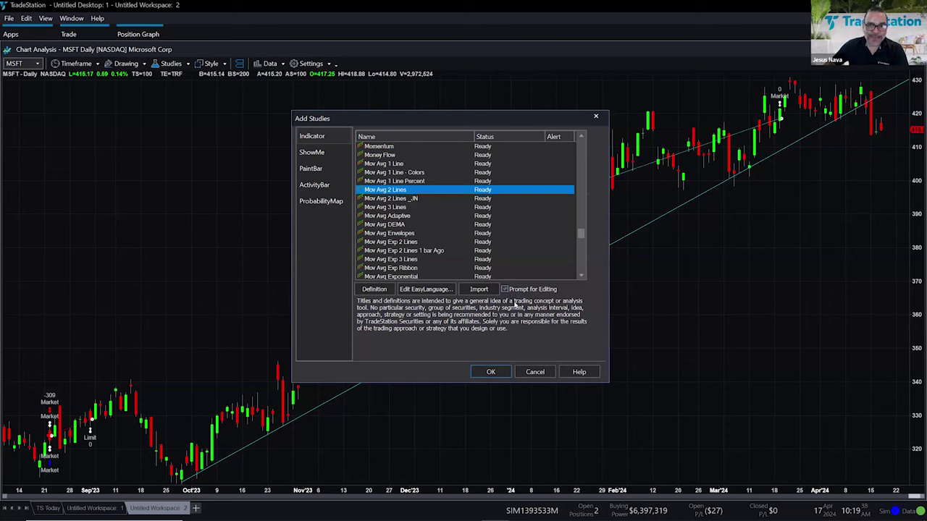
pyautogui.click(505, 290)
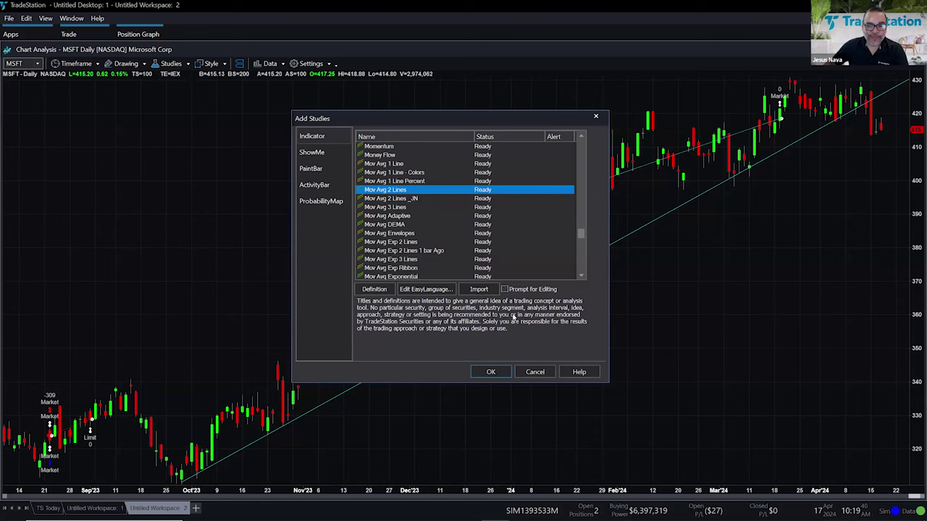
pyautogui.click(491, 374)
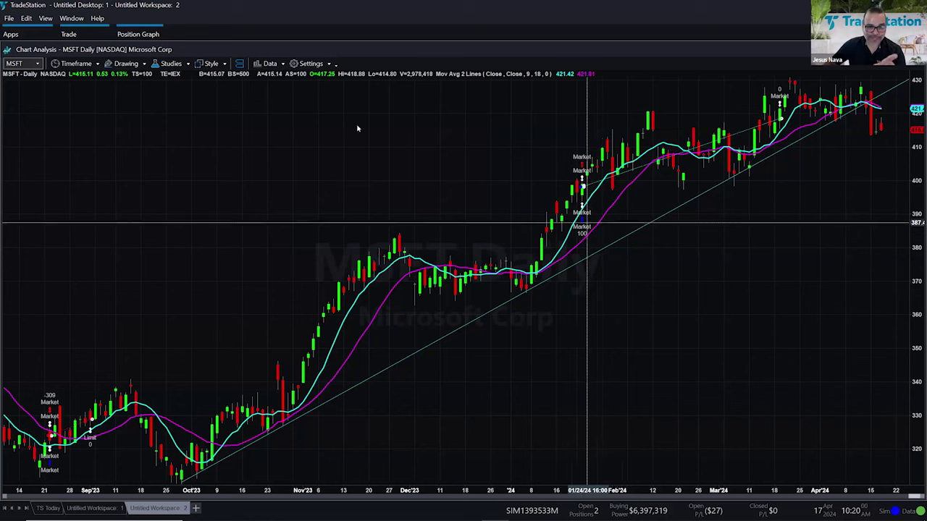
# - View the chart window's general settings and the MSFT symbol's style settings, closing both without changes
pyautogui.doubleClick(302, 171)
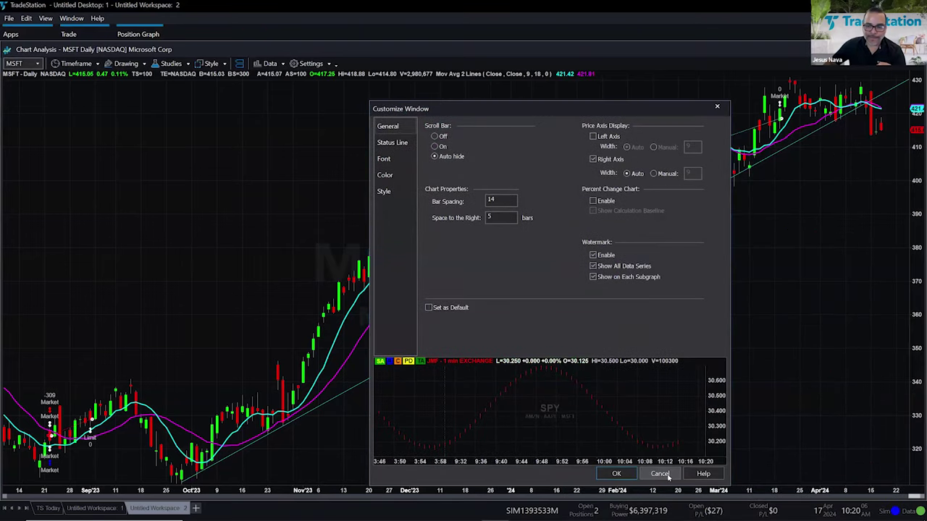
pyautogui.click(660, 473)
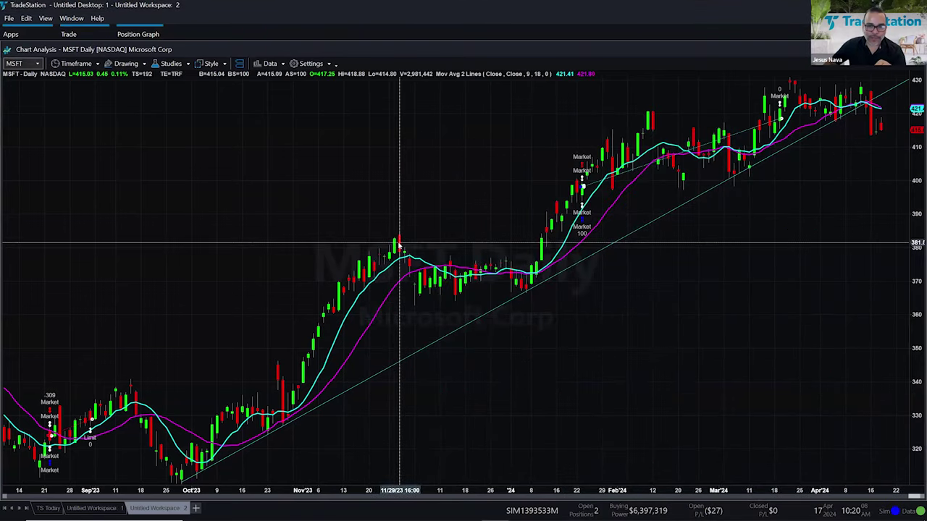
pyautogui.doubleClick(398, 244)
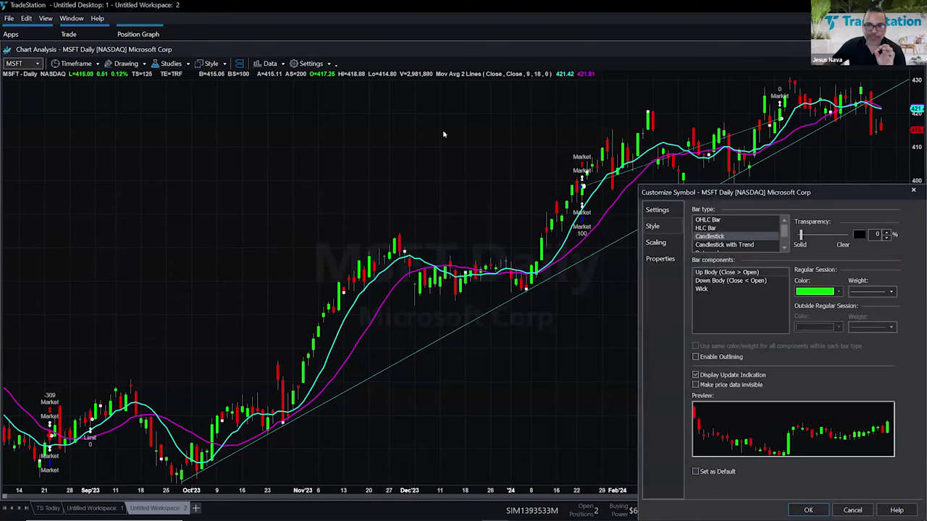
pyautogui.moveTo(444, 134); pyautogui.dragTo(418, 136)
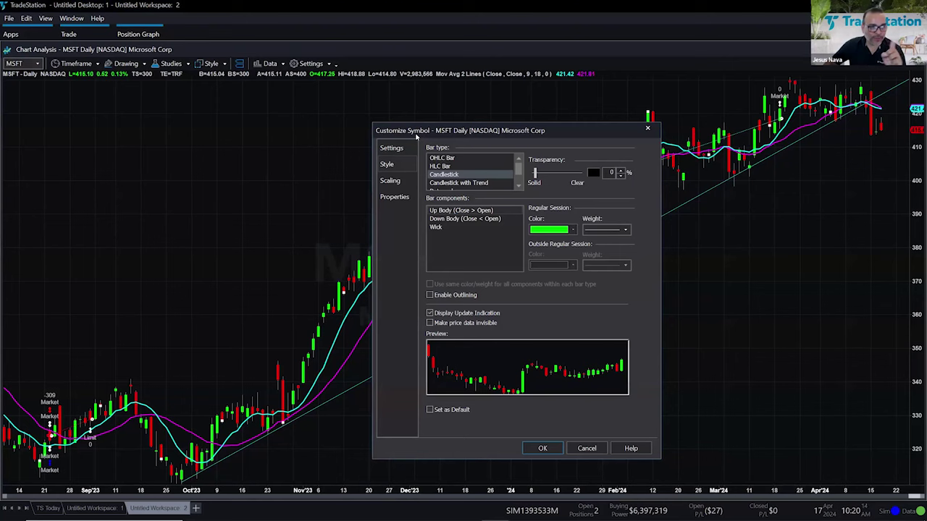
pyautogui.click(587, 448)
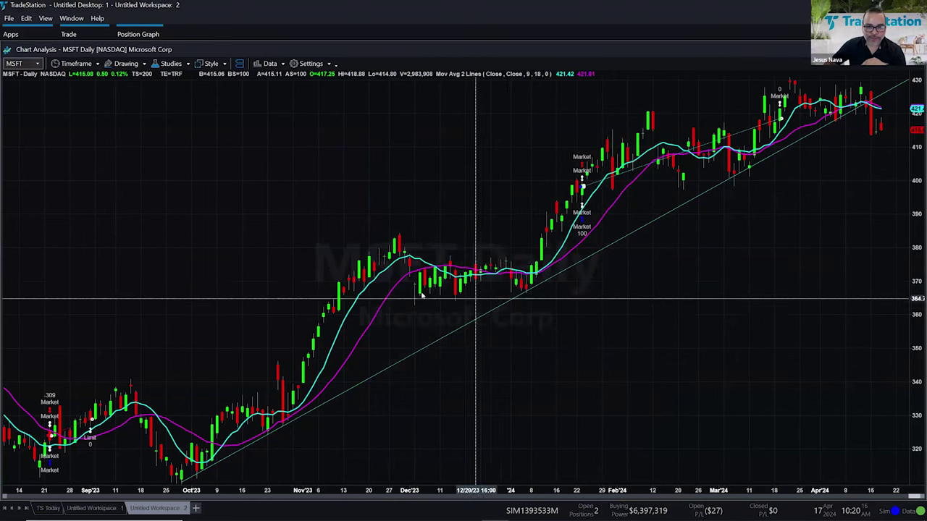
# - View the Mov Avg 2 Lines inputs directly from the slow average line on the chart, without changing them
pyautogui.doubleClick(401, 282)
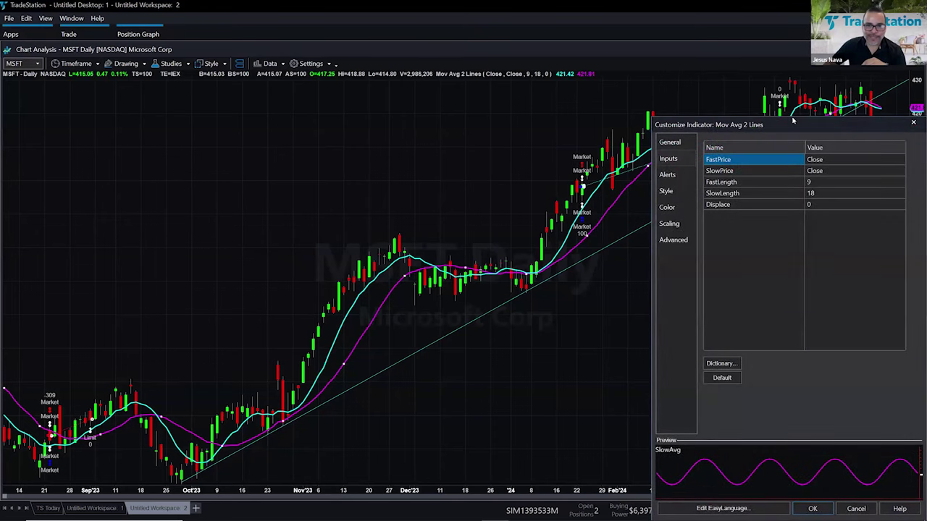
pyautogui.moveTo(793, 121); pyautogui.dragTo(423, 82)
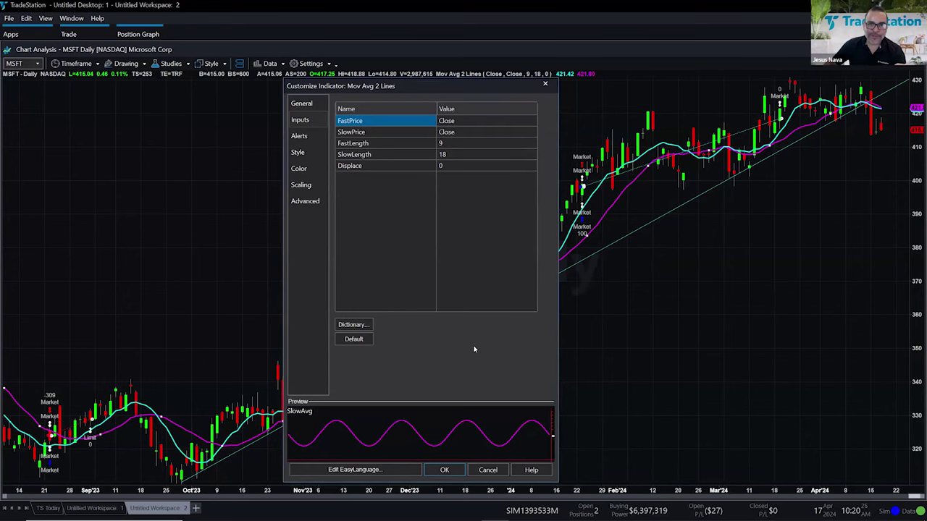
pyautogui.click(489, 470)
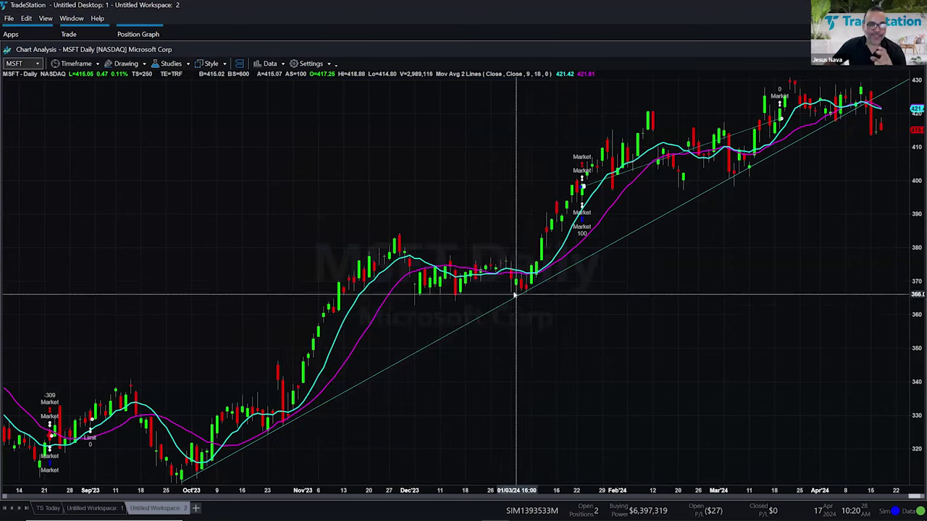
# - Open the list of studies applied to the chart and view the Mov Avg 2 Lines customization from there without changes
pyautogui.click(175, 66)
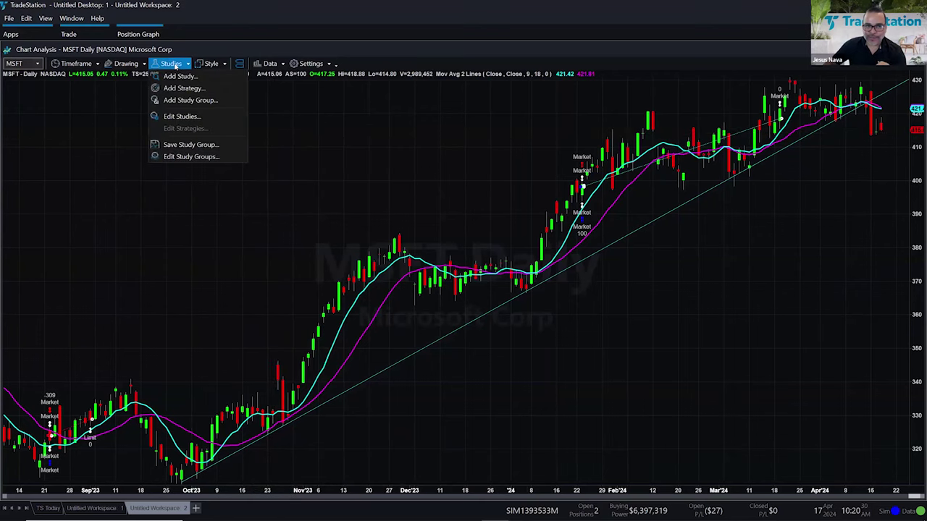
pyautogui.click(180, 116)
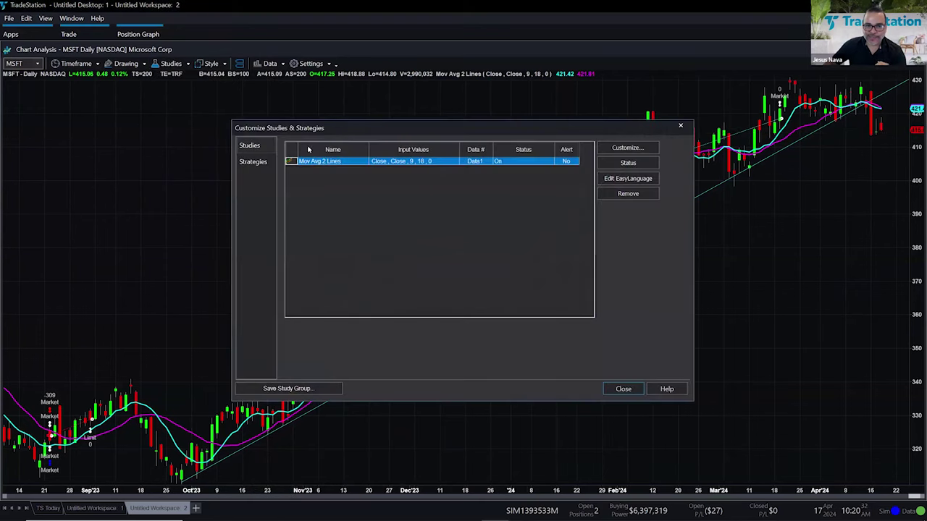
pyautogui.click(641, 149)
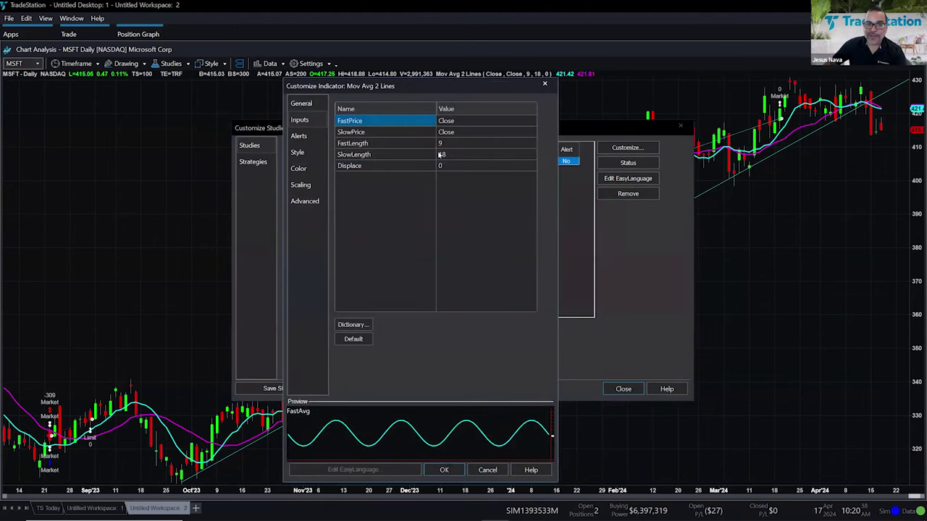
pyautogui.click(488, 470)
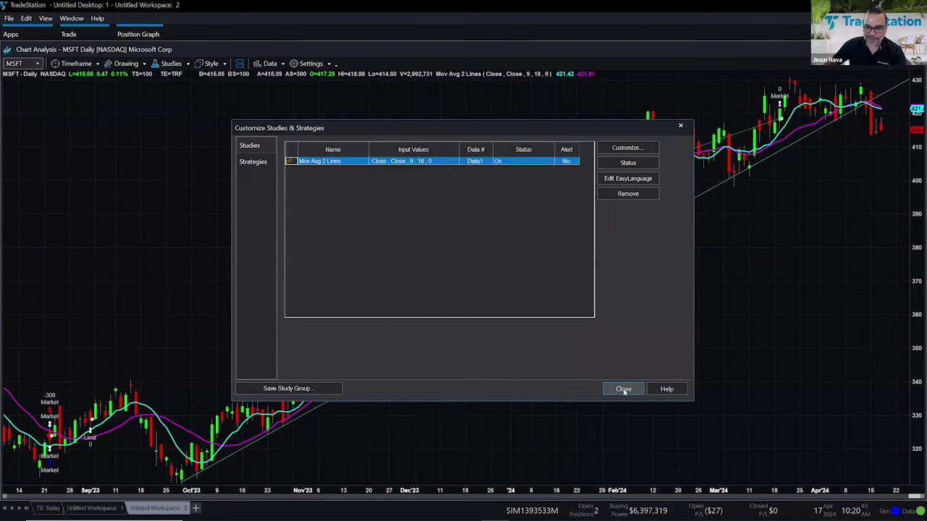
pyautogui.click(623, 389)
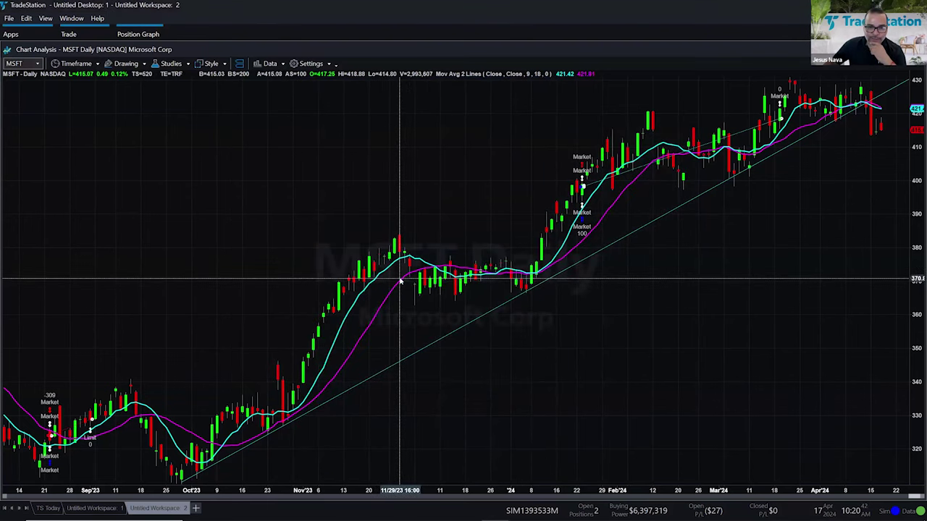
# - Set the Mov Avg 2 Lines inputs to a FastLength of 50 and a SlowLength of 100
pyautogui.doubleClick(393, 275)
pyautogui.click(305, 120)
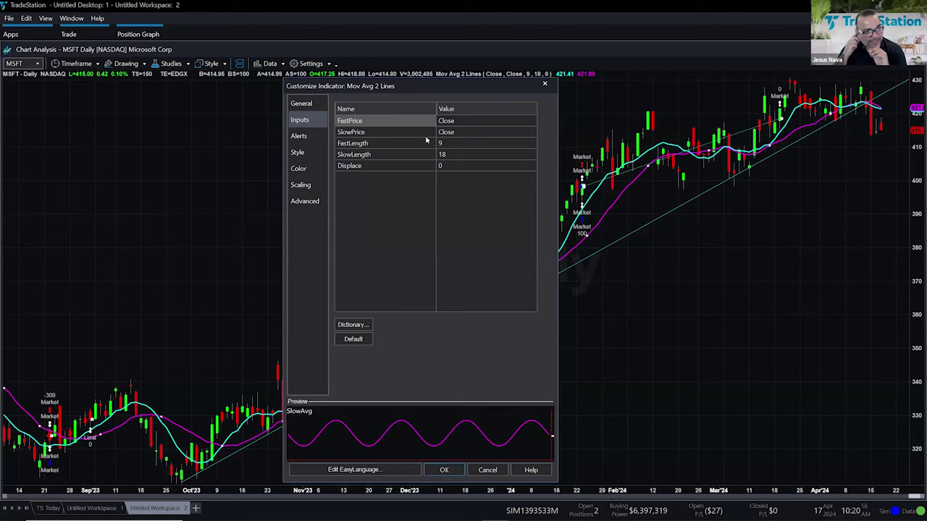
pyautogui.click(425, 142)
pyautogui.press('BackSpace')
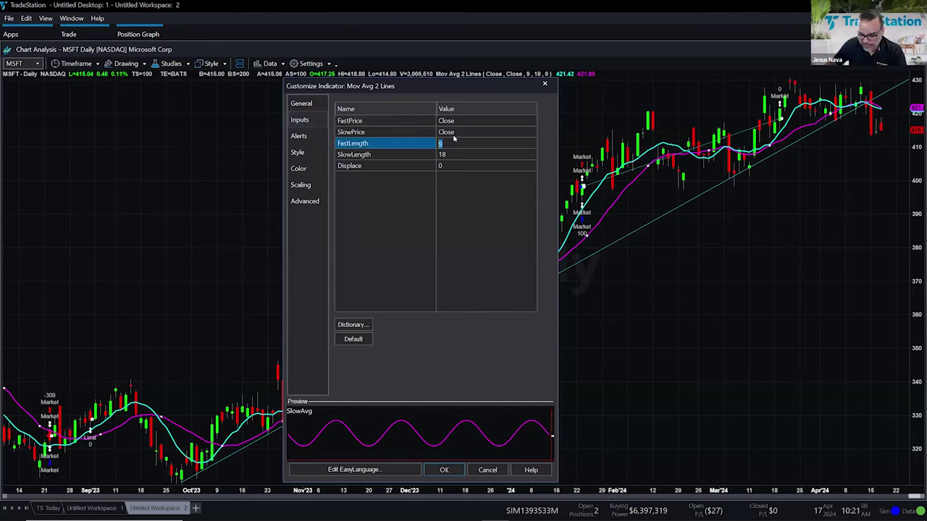
pyautogui.write('50')
pyautogui.click(462, 155)
pyautogui.press('BackSpace')
pyautogui.press('BackSpace')
pyautogui.write('100')
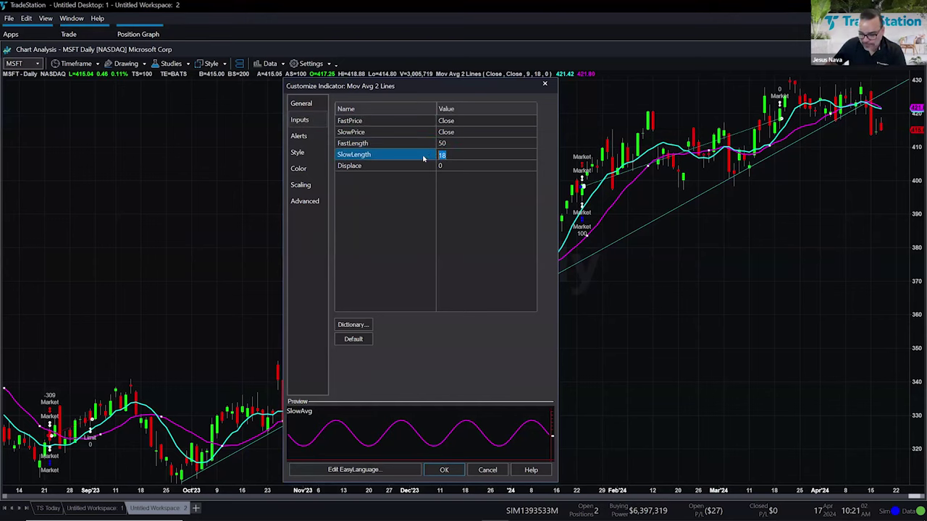
pyautogui.click(475, 227)
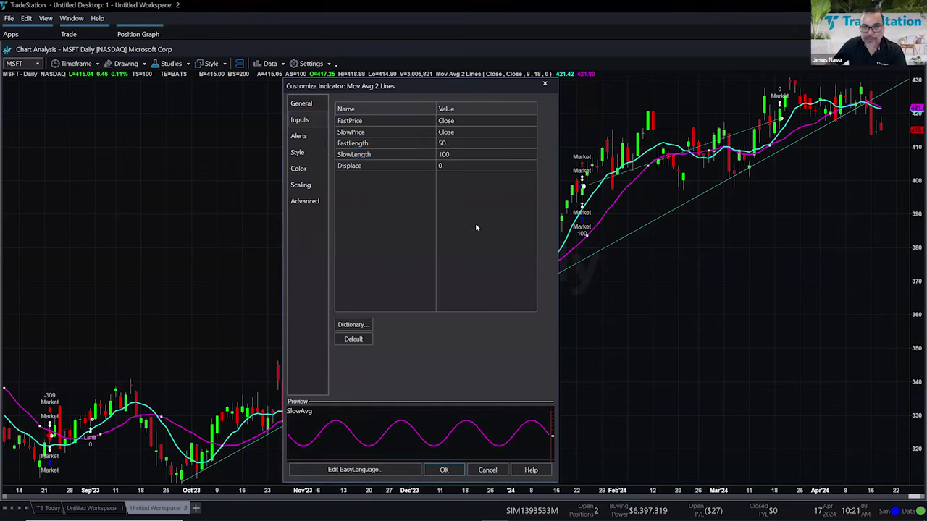
pyautogui.click(444, 469)
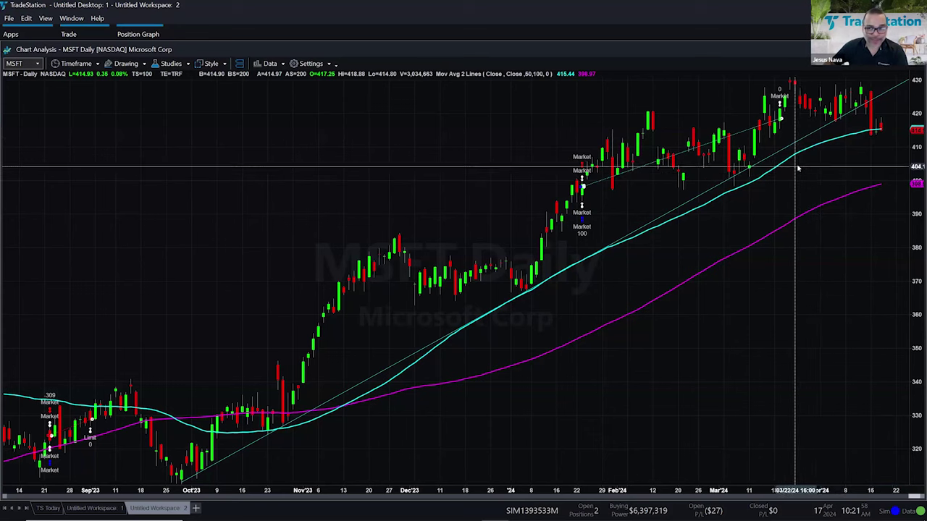
# - Enable the alert on the Mov Avg 2 Lines study and set it to alert once per bar (interval)
pyautogui.scroll(-1, 801, 153)
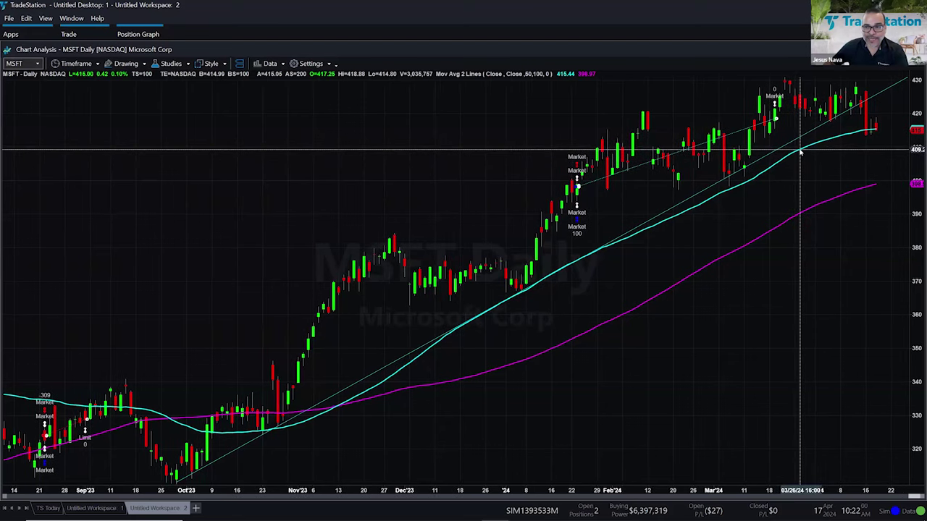
pyautogui.doubleClick(800, 153)
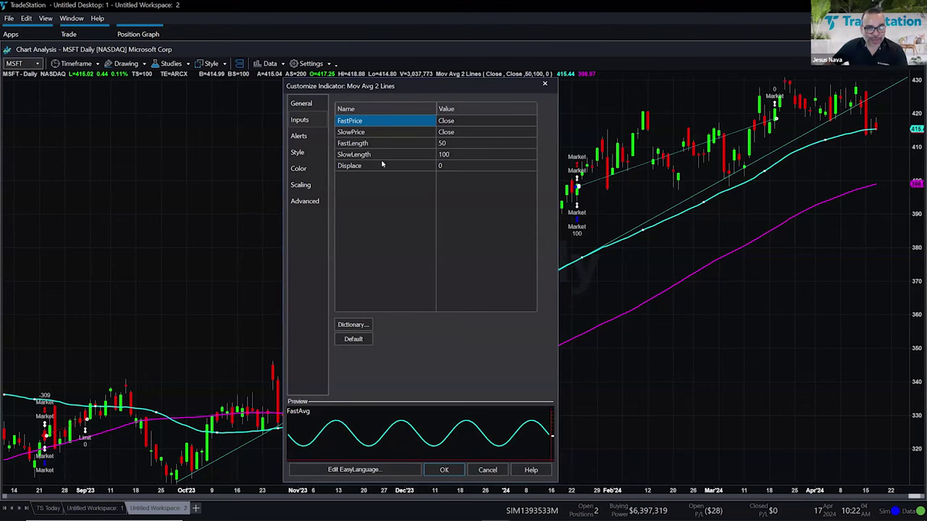
pyautogui.click(299, 135)
pyautogui.click(339, 104)
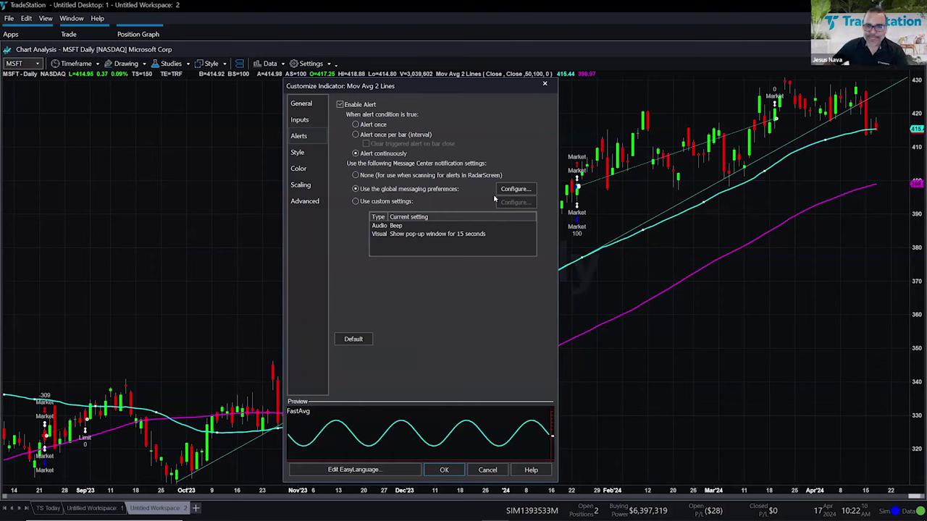
pyautogui.click(355, 134)
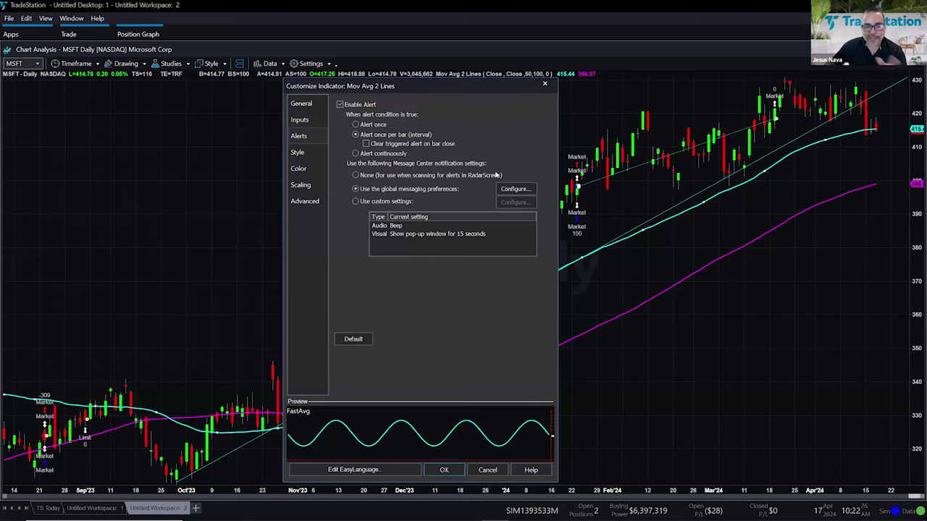
pyautogui.click(444, 470)
pyautogui.click(860, 176)
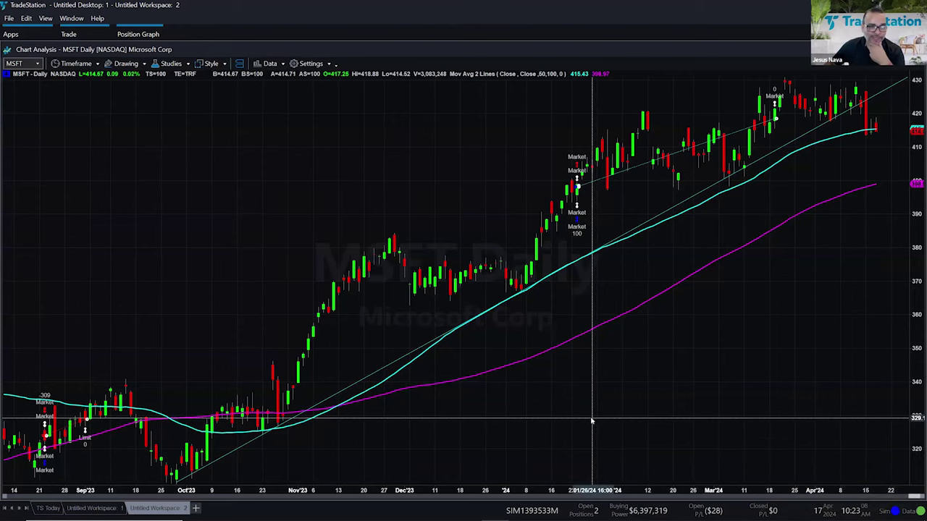
pyautogui.click(108, 509)
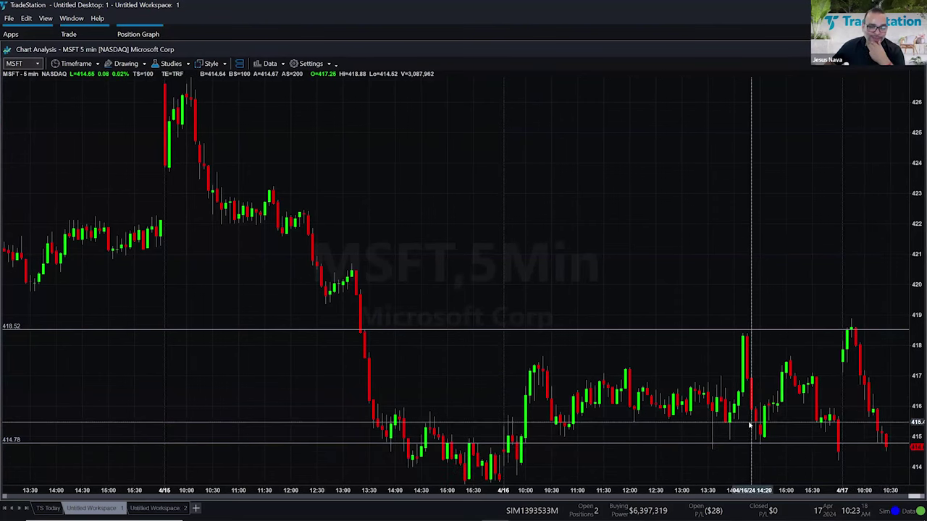
pyautogui.click(172, 509)
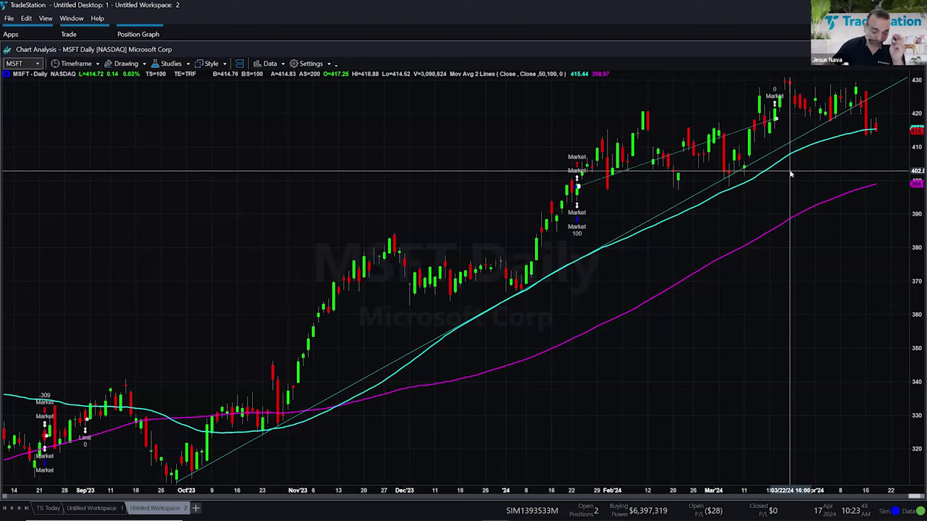
pyautogui.moveTo(790, 174); pyautogui.dragTo(873, 99)
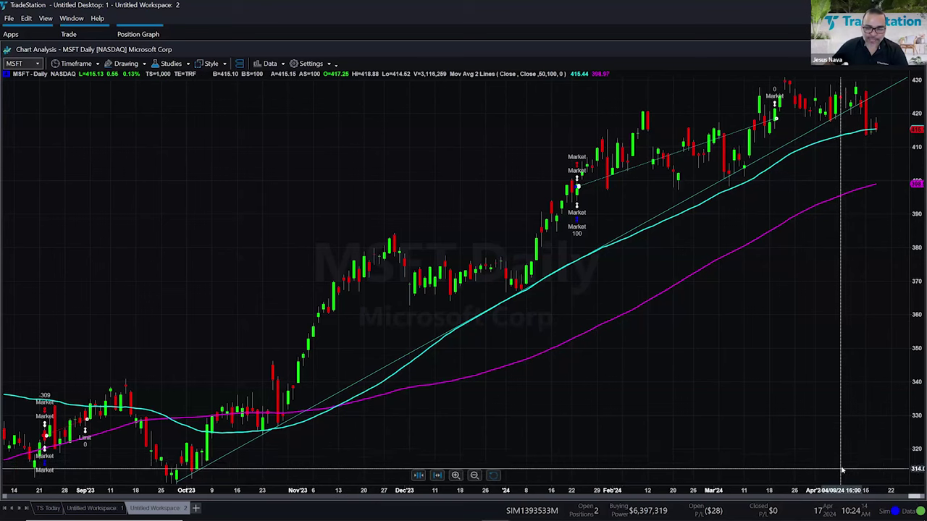
# - In Untitled Workspace: 1, turn off the alert of the horizontal line at 414.78
pyautogui.click(102, 508)
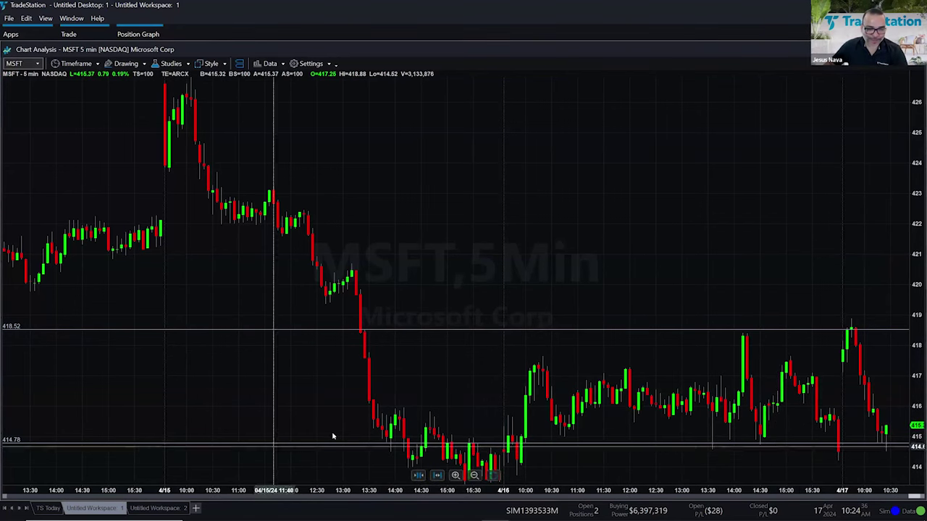
pyautogui.doubleClick(549, 443)
pyautogui.click(324, 172)
pyautogui.click(328, 156)
pyautogui.click(361, 140)
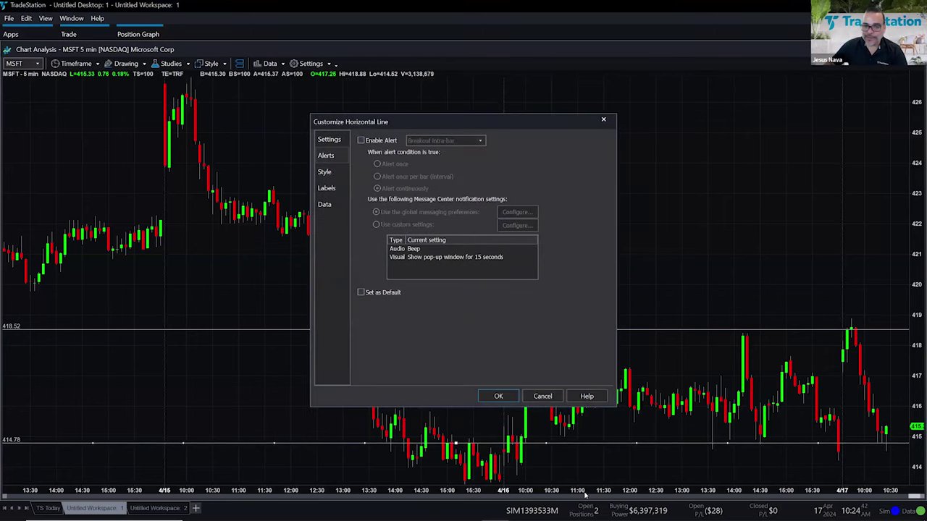
pyautogui.click(499, 396)
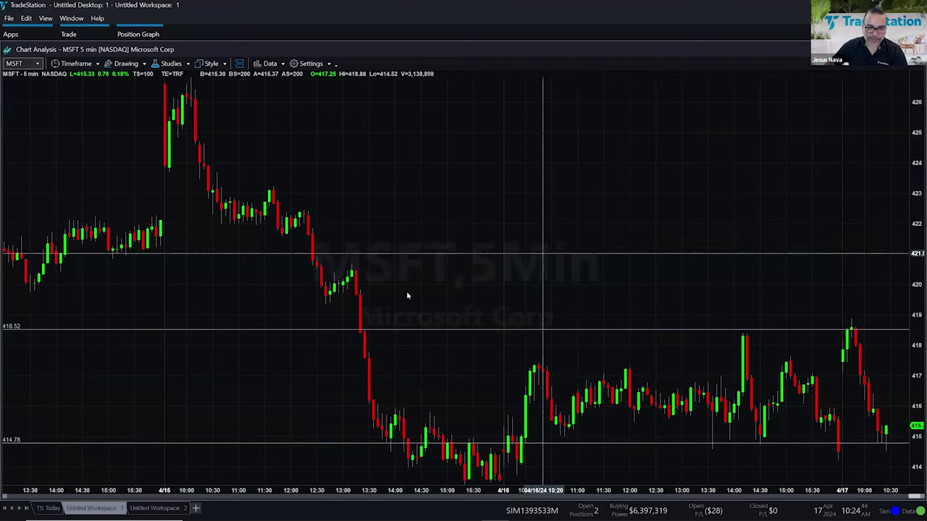
# - Return to Untitled Workspace: 2 and create a new third workspace
pyautogui.click(180, 510)
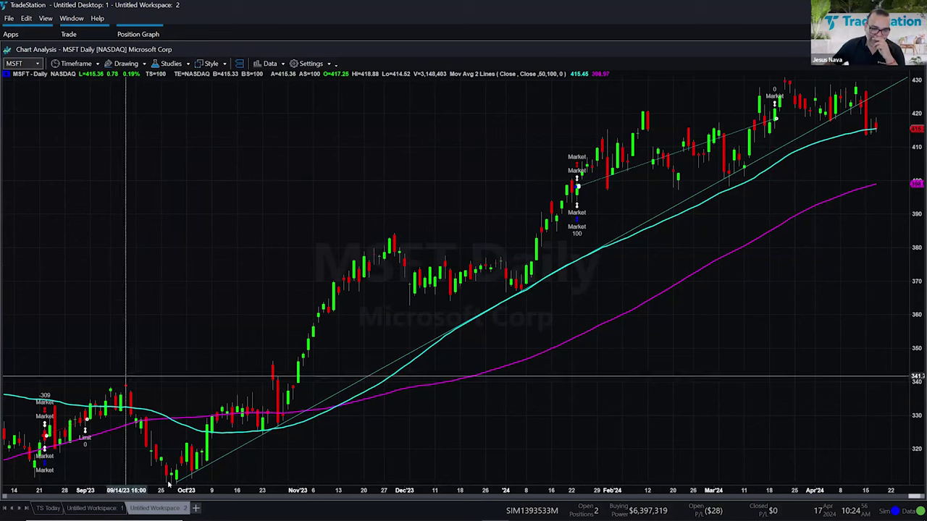
pyautogui.moveTo(193, 513)
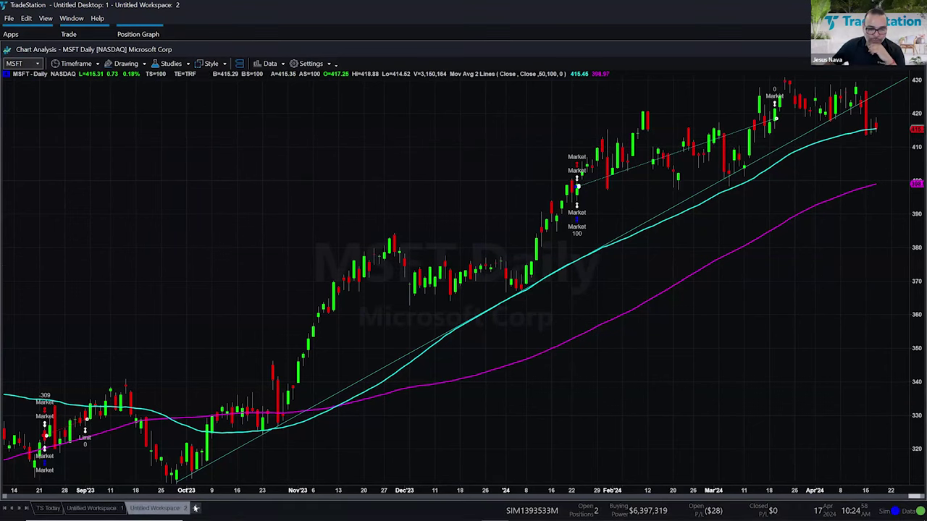
pyautogui.click(195, 508)
pyautogui.click(200, 509)
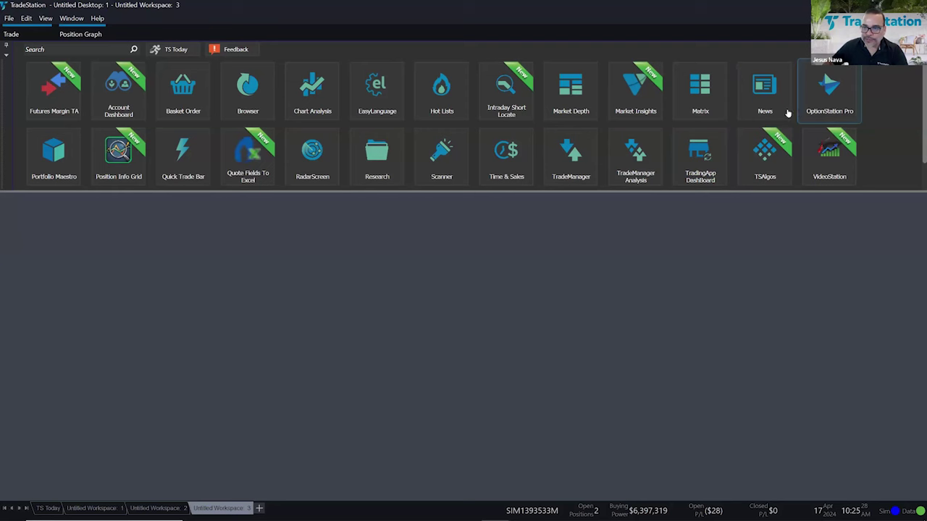
# - Open a RadarScreen window in the new workspace and enlarge it to the full workspace height
pyautogui.click(324, 172)
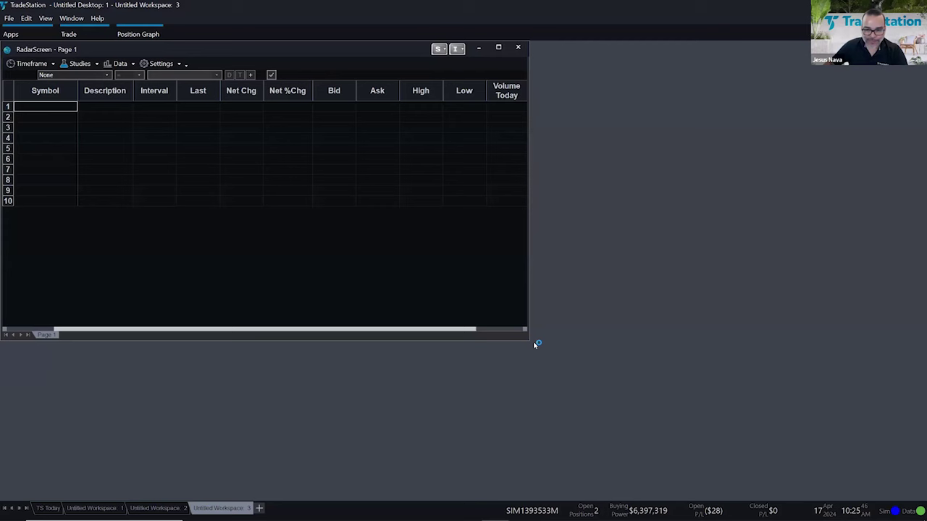
pyautogui.moveTo(528, 338); pyautogui.dragTo(585, 499)
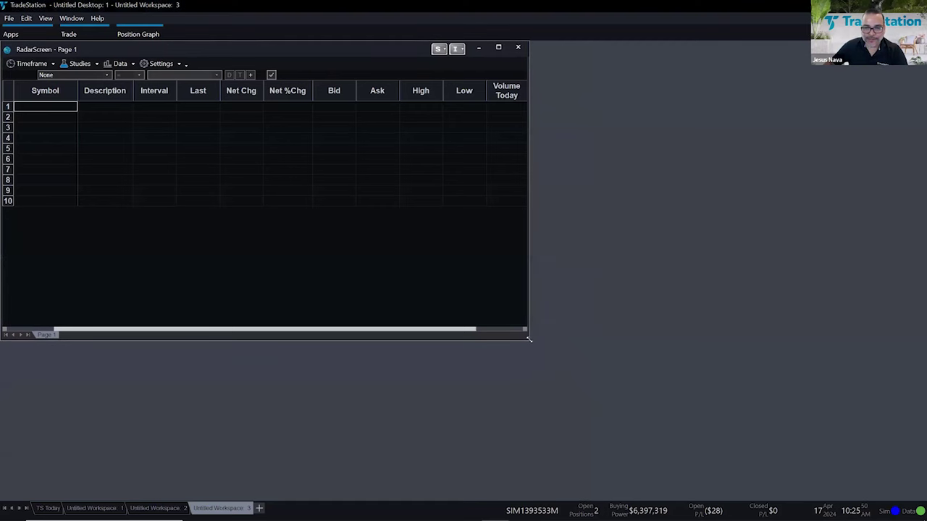
pyautogui.moveTo(528, 339); pyautogui.dragTo(566, 499)
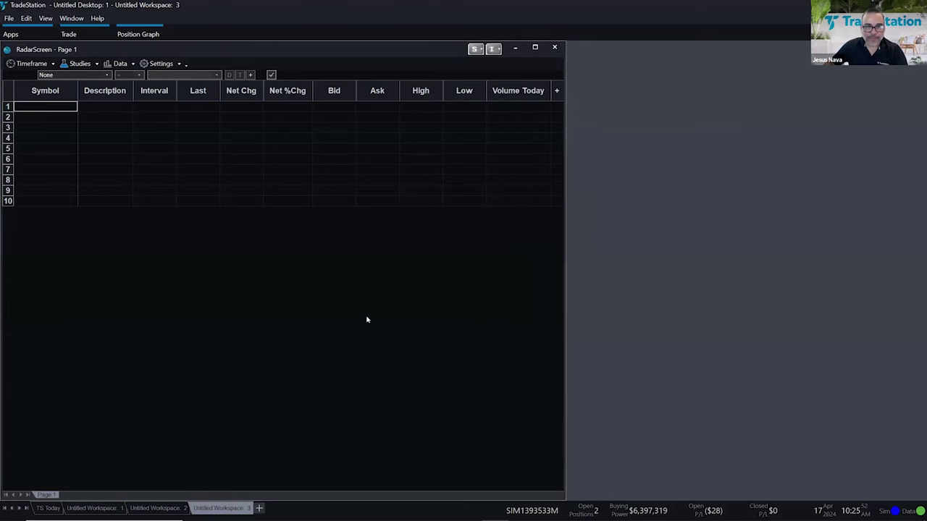
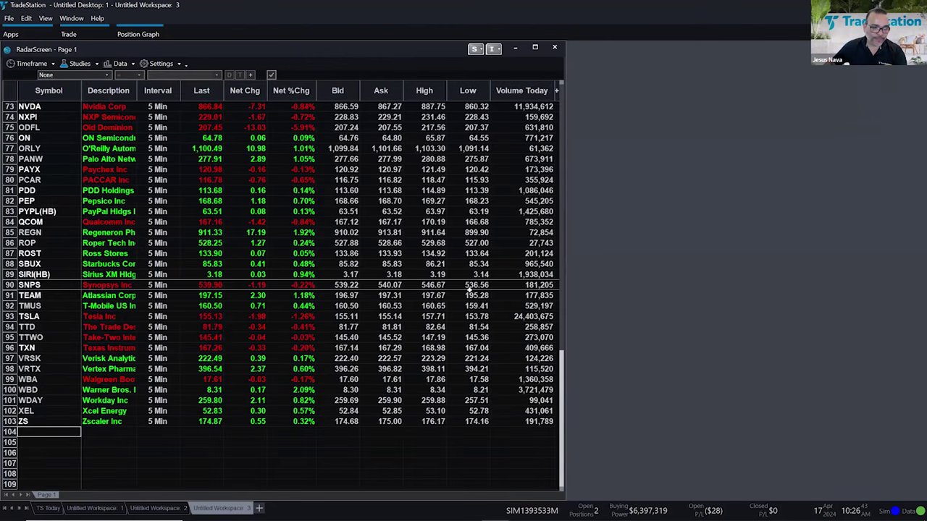
# - Narrow the Symbol column and widen the Description column in RadarScreen
pyautogui.moveTo(80, 90); pyautogui.dragTo(160, 90)
pyautogui.click(125, 89)
pyautogui.click(359, 275)
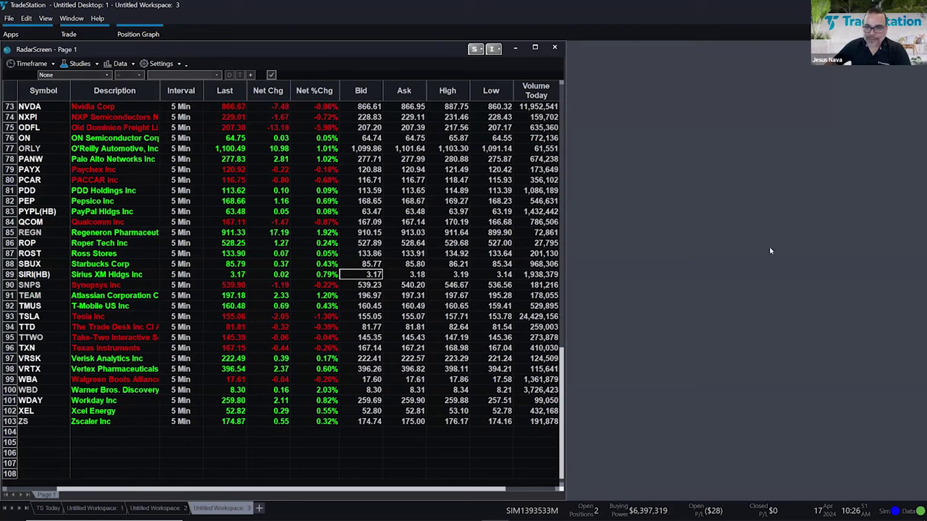
# - Open a Chart Analysis window for MSFT and fit it into the empty space beside RadarScreen
pyautogui.click(11, 35)
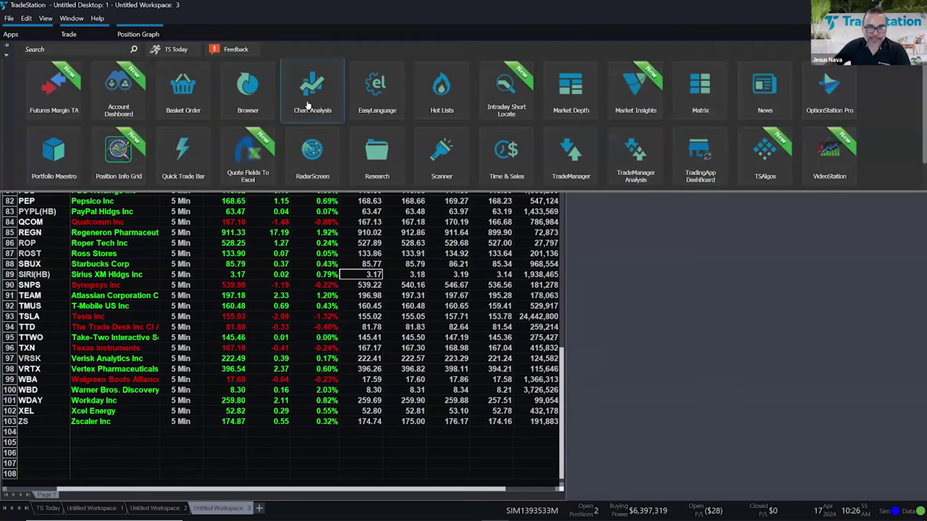
pyautogui.click(307, 107)
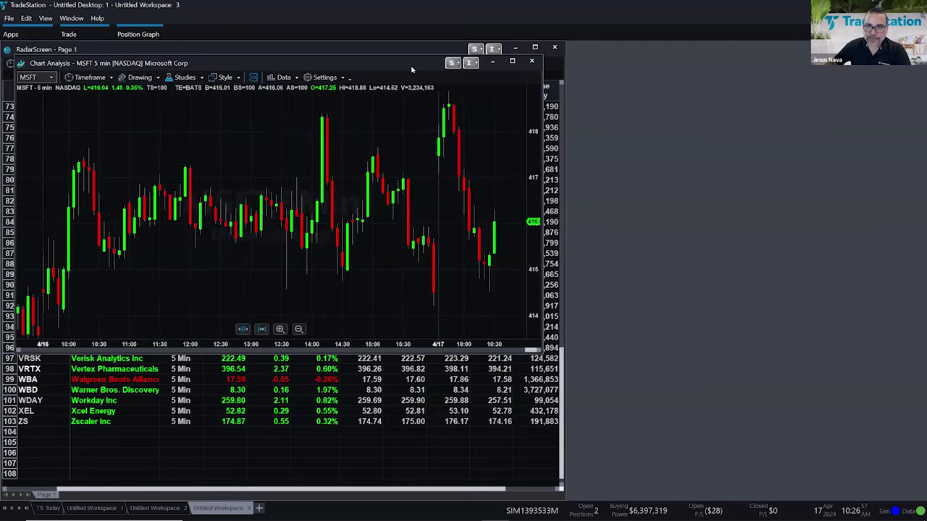
pyautogui.moveTo(411, 70); pyautogui.dragTo(795, 55)
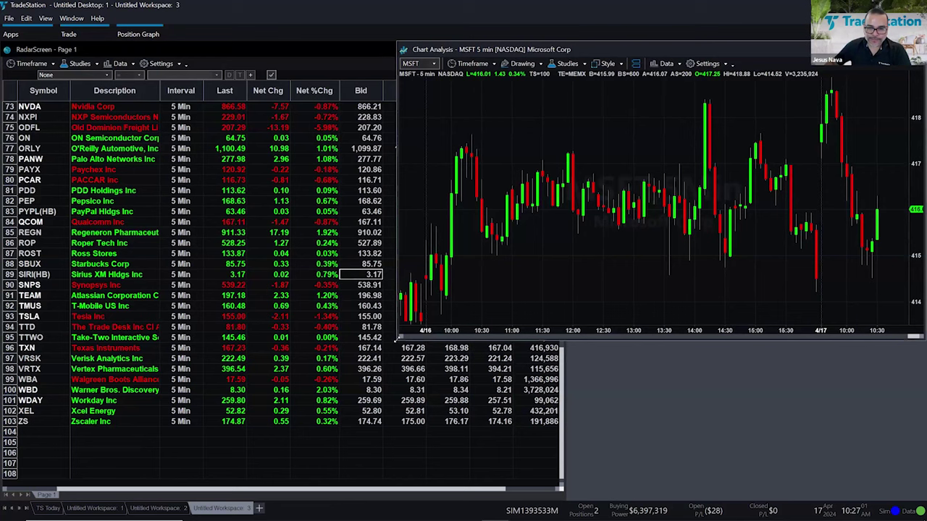
pyautogui.moveTo(398, 338); pyautogui.dragTo(565, 499)
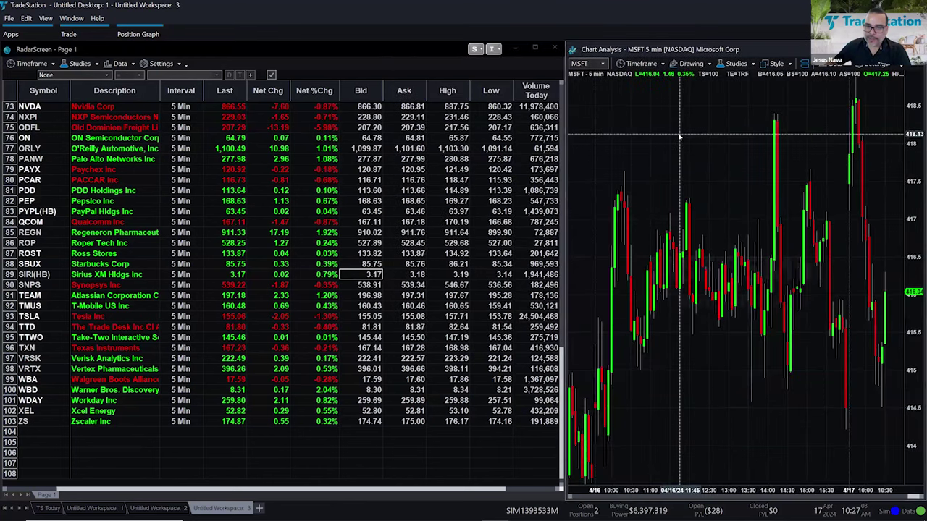
# - Set the interval of the new MSFT chart to Daily
pyautogui.click(643, 65)
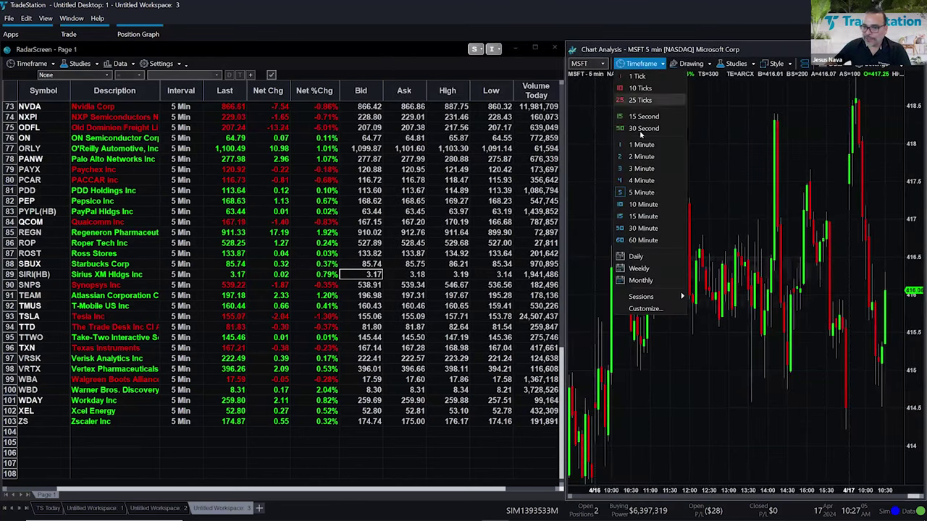
pyautogui.click(637, 256)
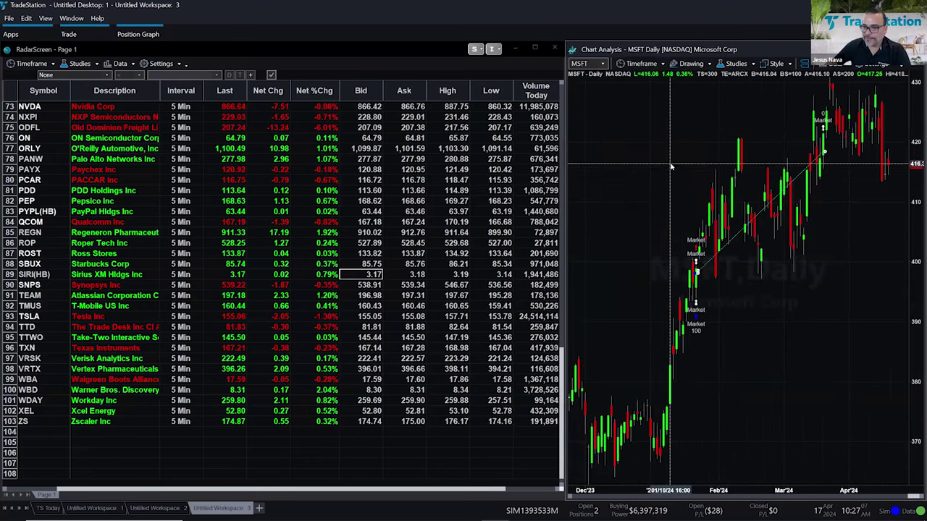
pyautogui.click(736, 64)
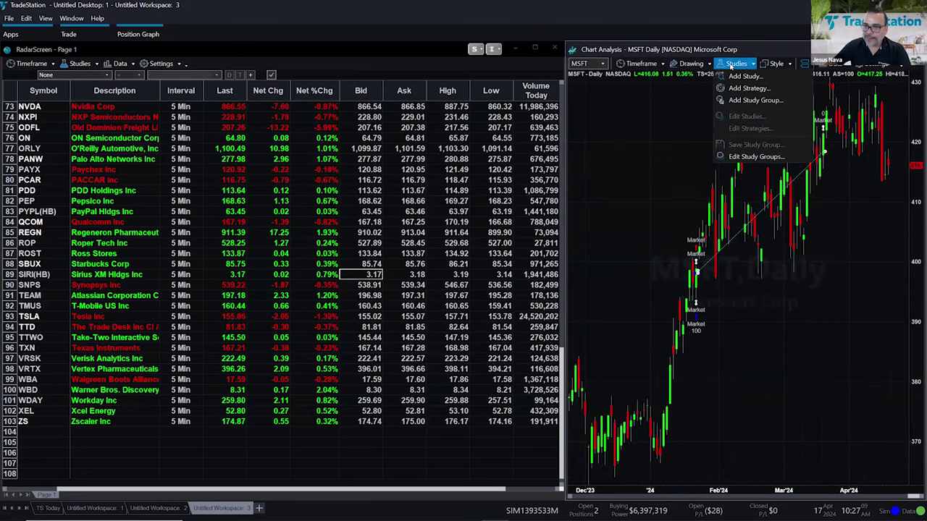
pyautogui.click(741, 77)
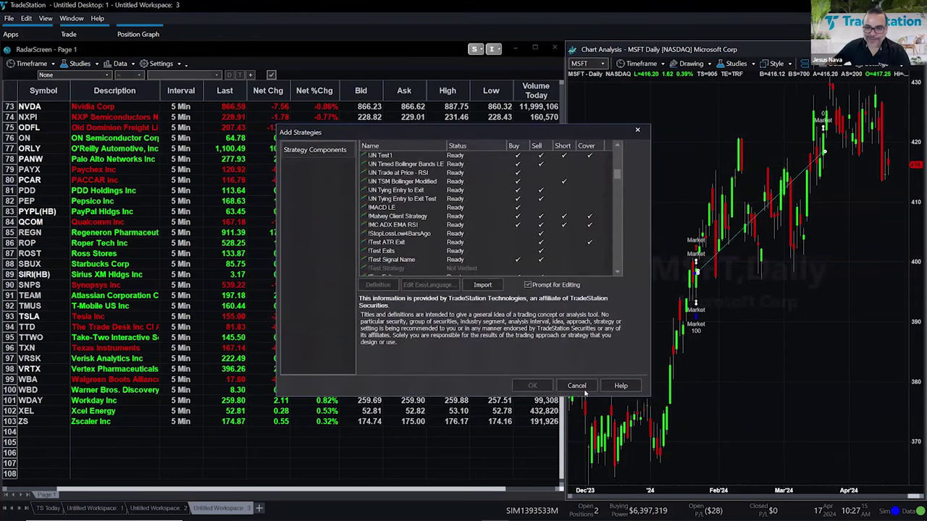
pyautogui.press('Escape')
# - Add the Mov Avg 2 Lines indicator to the MSFT daily chart beside RadarScreen
pyautogui.click(738, 64)
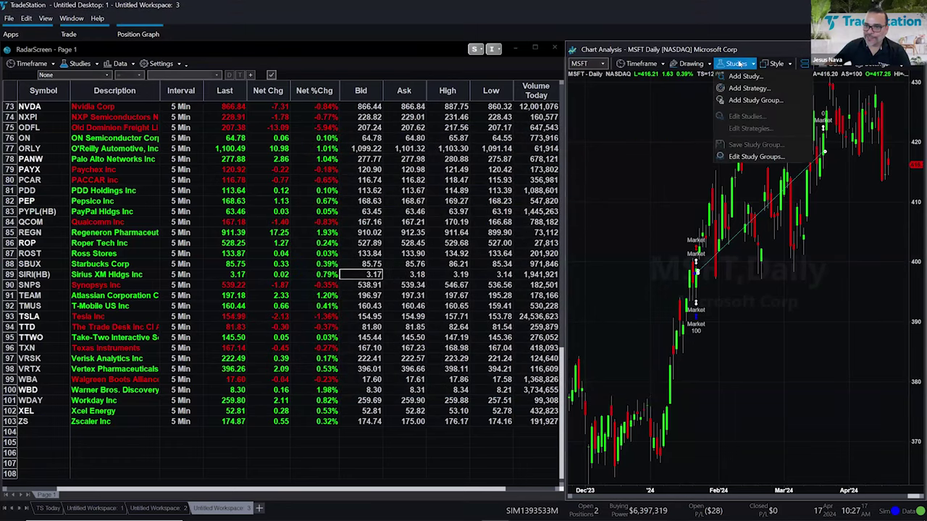
pyautogui.click(746, 76)
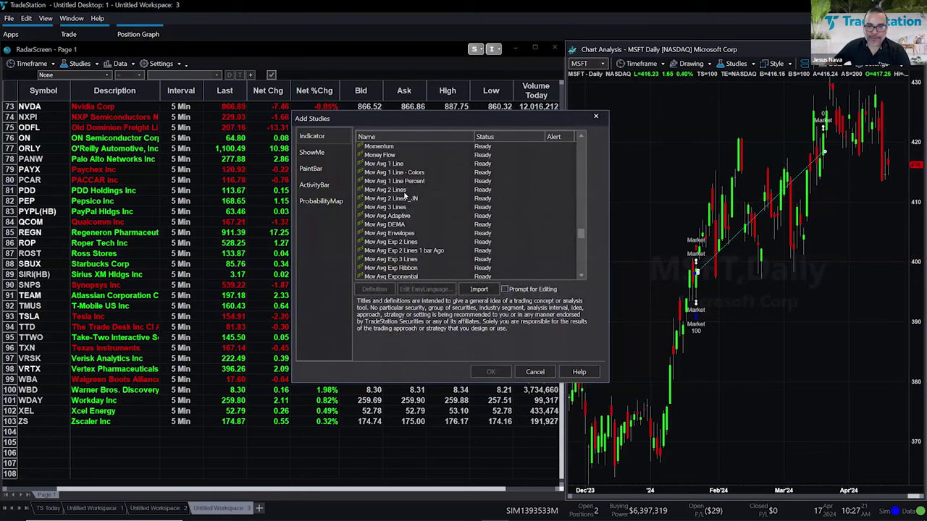
pyautogui.click(404, 190)
pyautogui.click(491, 372)
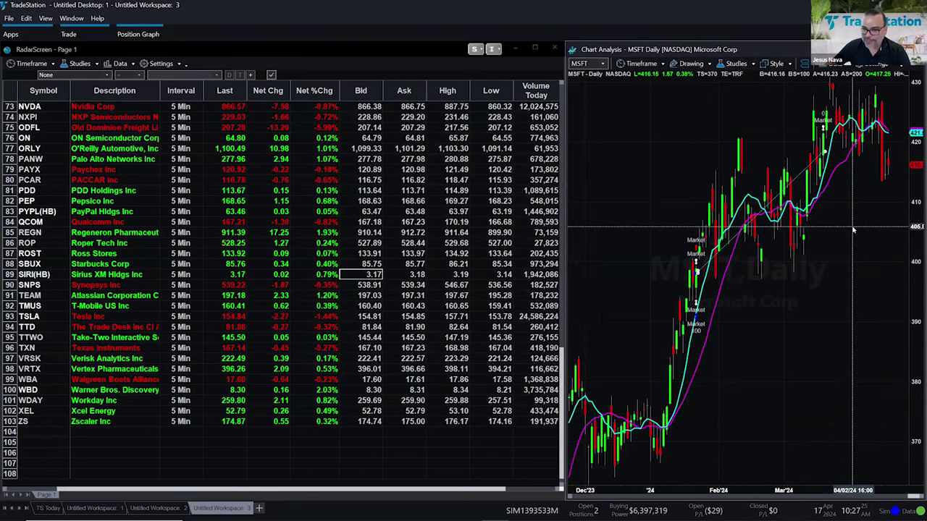
pyautogui.scroll(5, 853, 233)
pyautogui.scroll(-2, 862, 203)
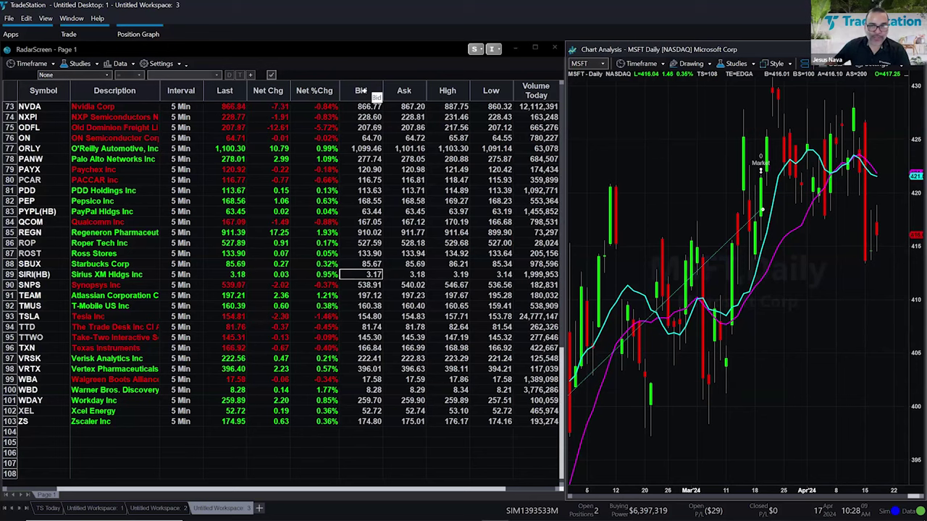
# - Delete the Bid, Ask, High and Low columns from RadarScreen
pyautogui.moveTo(360, 90); pyautogui.dragTo(476, 87)
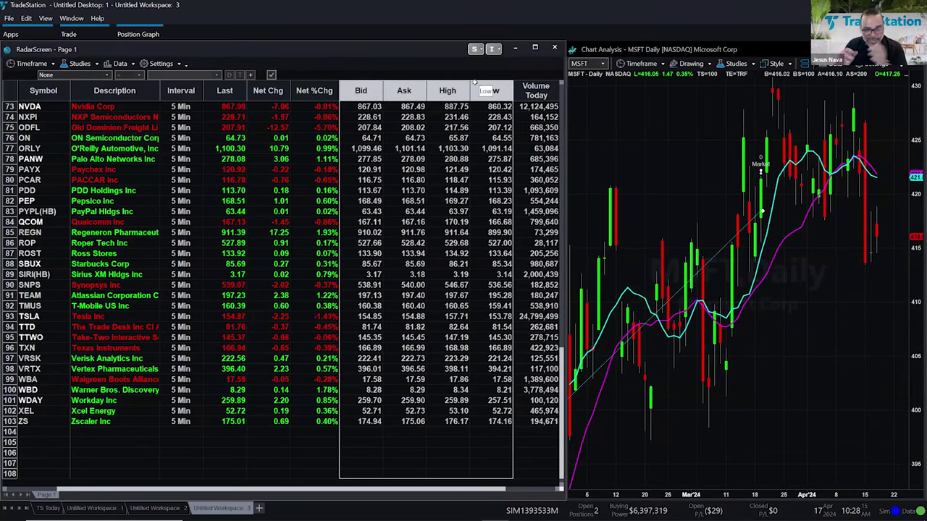
pyautogui.press('Delete')
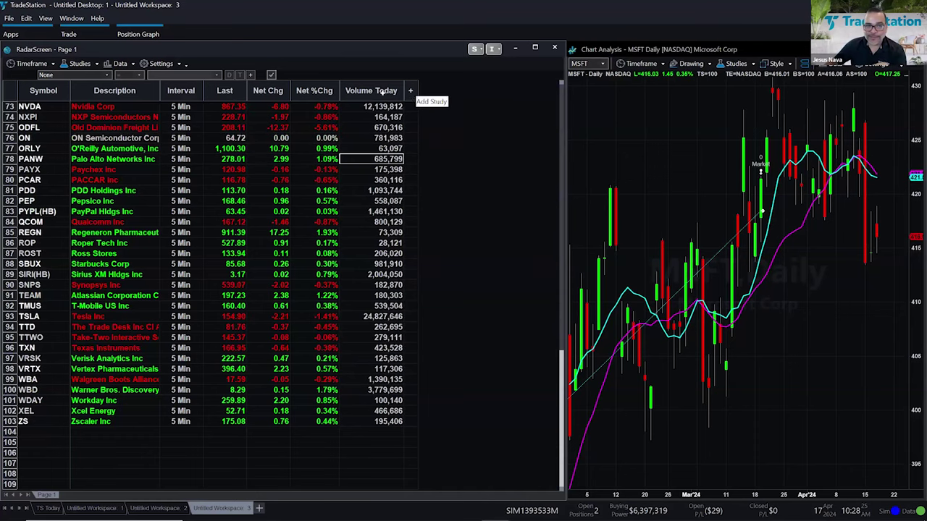
# - Add the Mov Avg 2 Lines indicator to RadarScreen as a study column after Volume Today
pyautogui.click(88, 66)
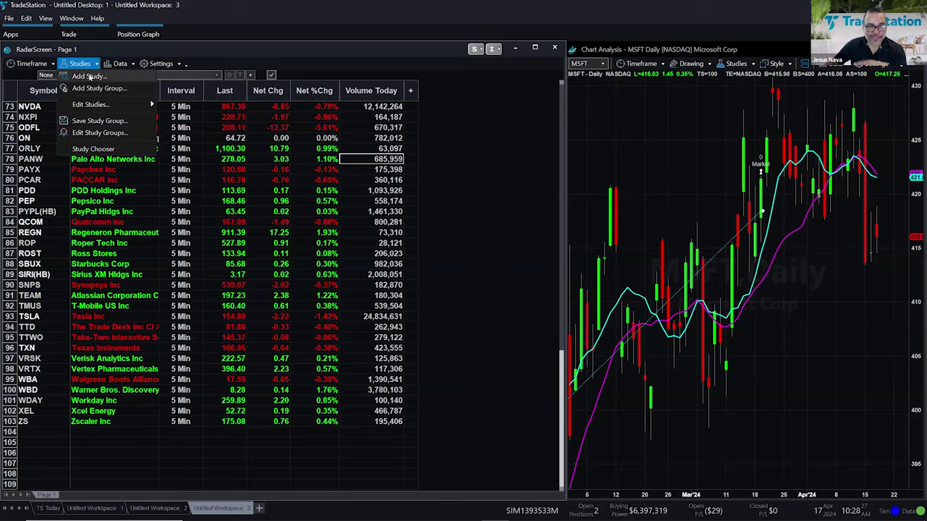
pyautogui.press('Escape')
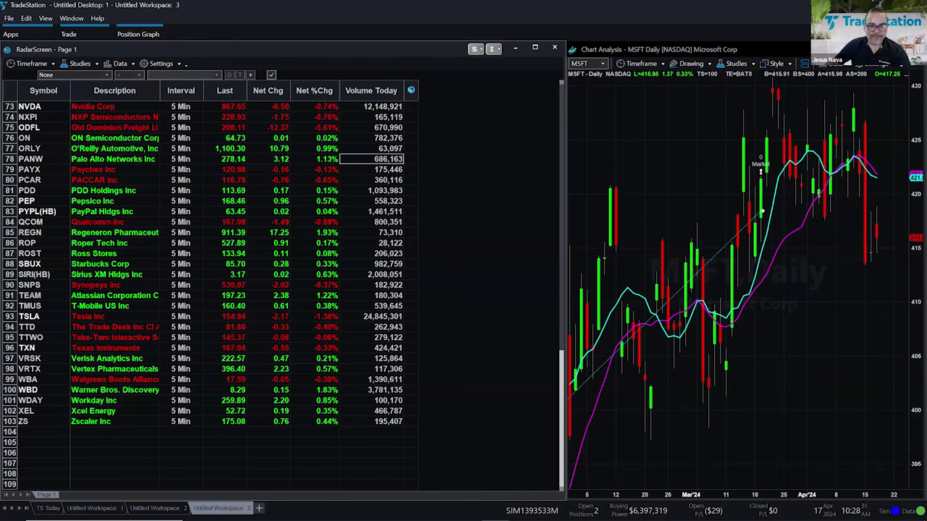
pyautogui.click(411, 90)
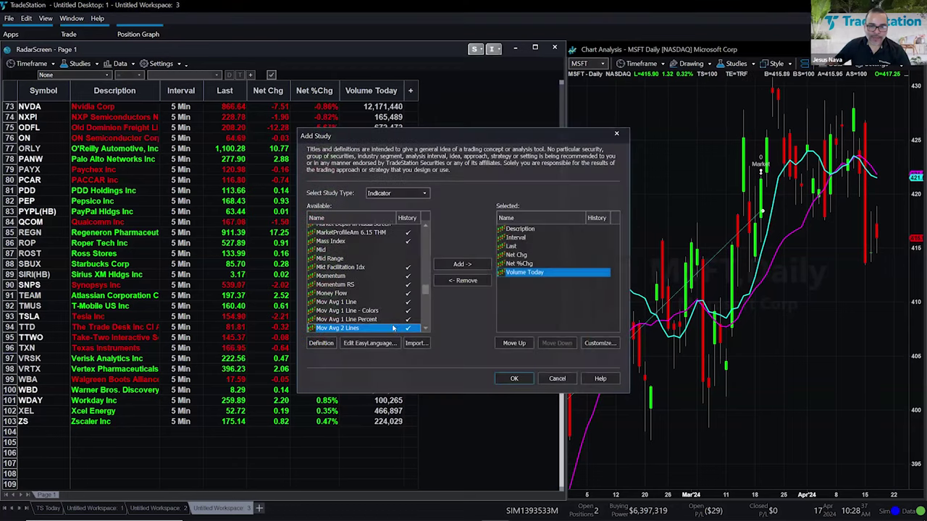
pyautogui.click(457, 265)
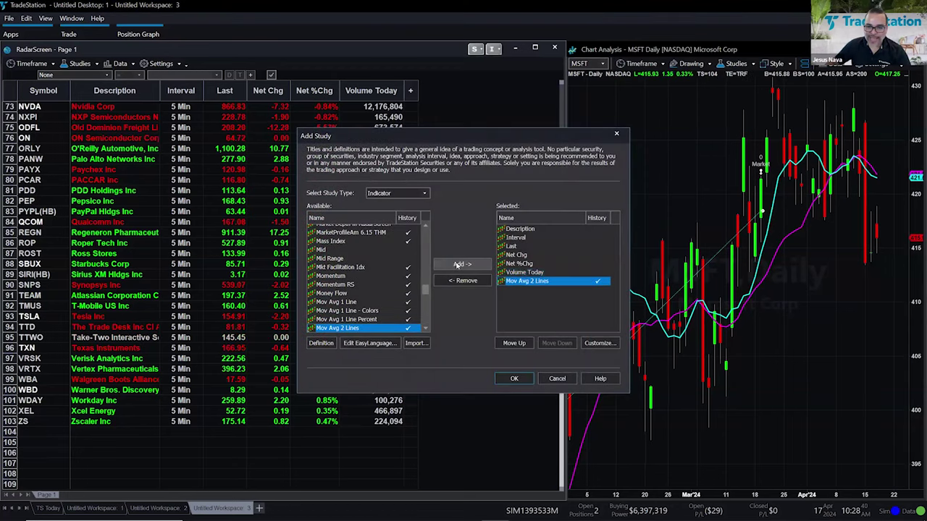
pyautogui.click(512, 379)
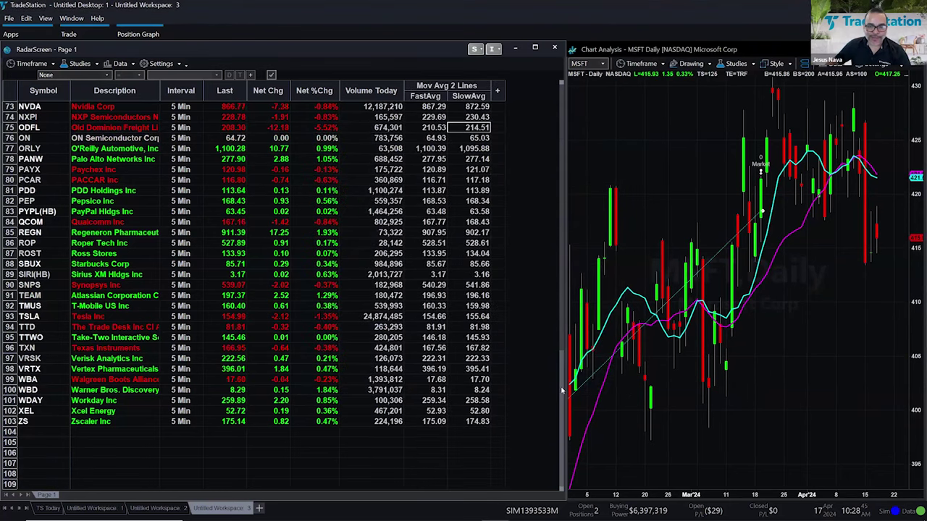
# - Link RadarScreen and the daily chart by symbol, and load AAPL from the list into the chart
pyautogui.moveTo(562, 391); pyautogui.dragTo(564, 90)
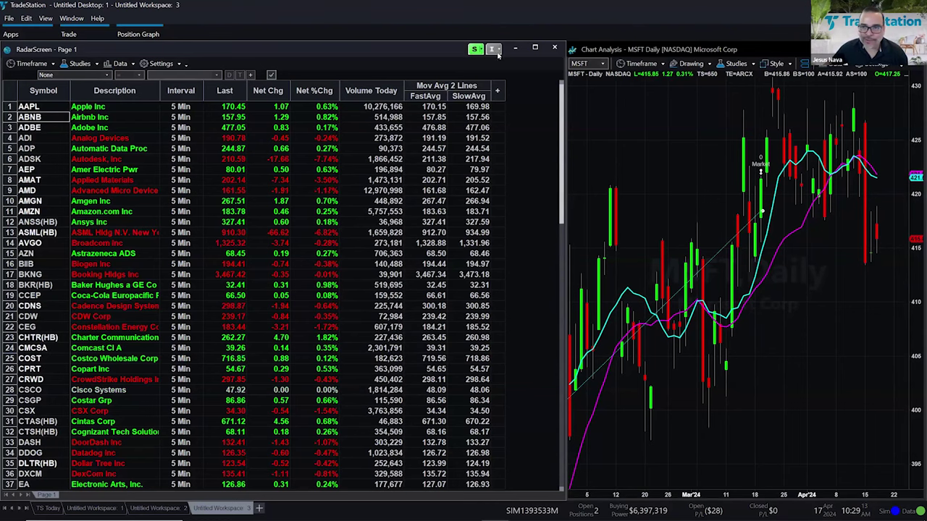
pyautogui.click(798, 81)
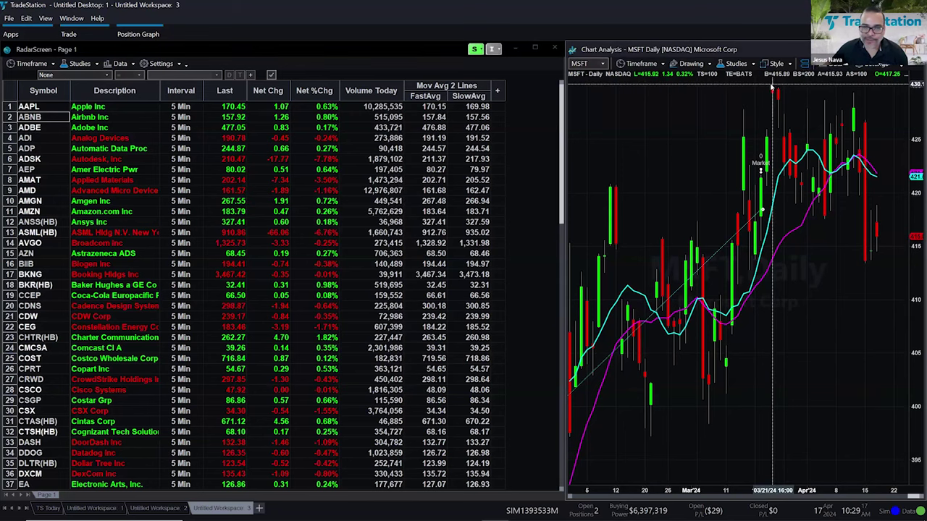
pyautogui.click(41, 106)
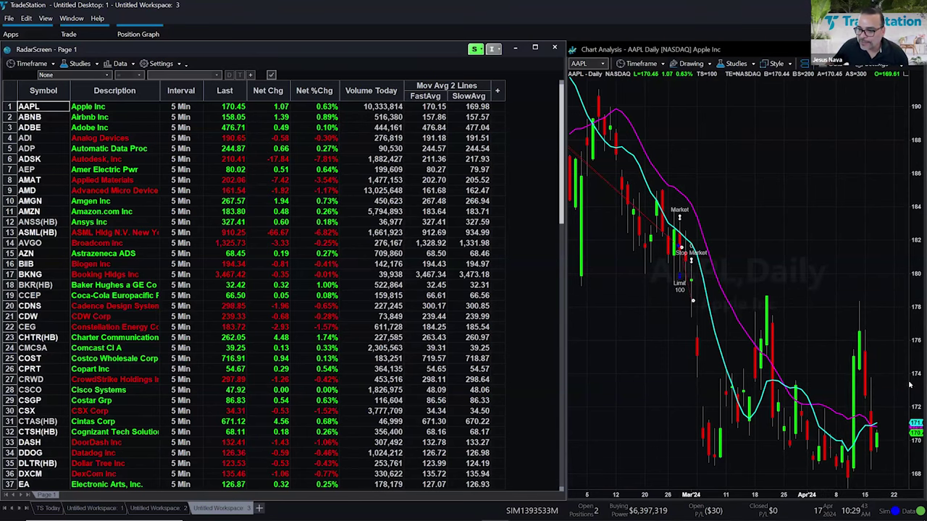
pyautogui.doubleClick(768, 149)
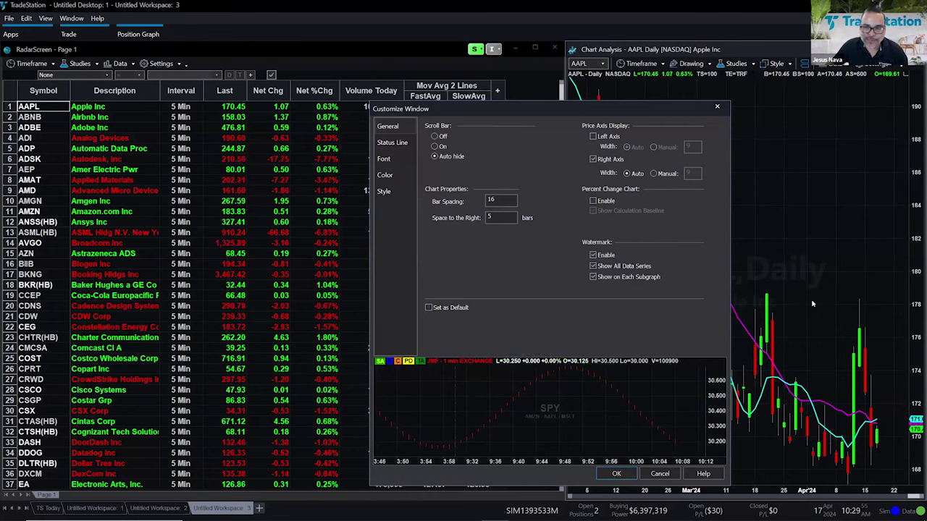
pyautogui.click(593, 137)
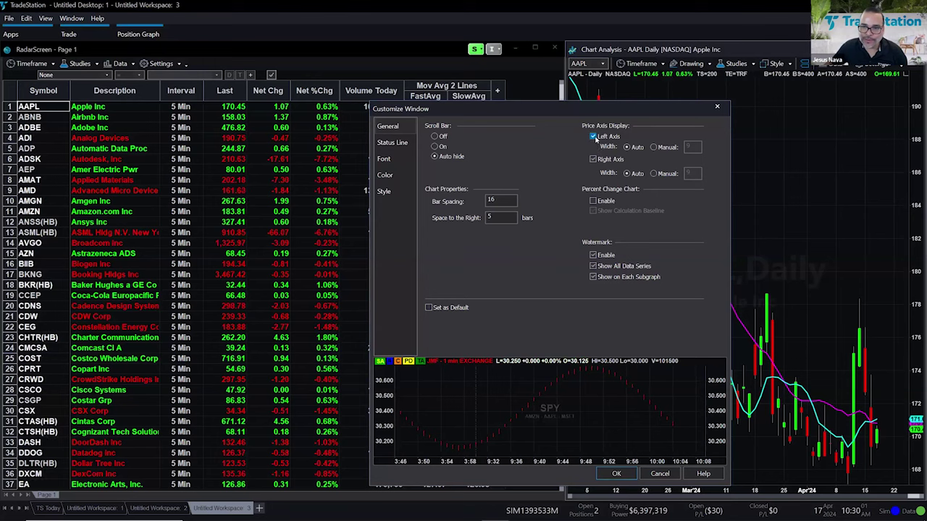
pyautogui.click(593, 137)
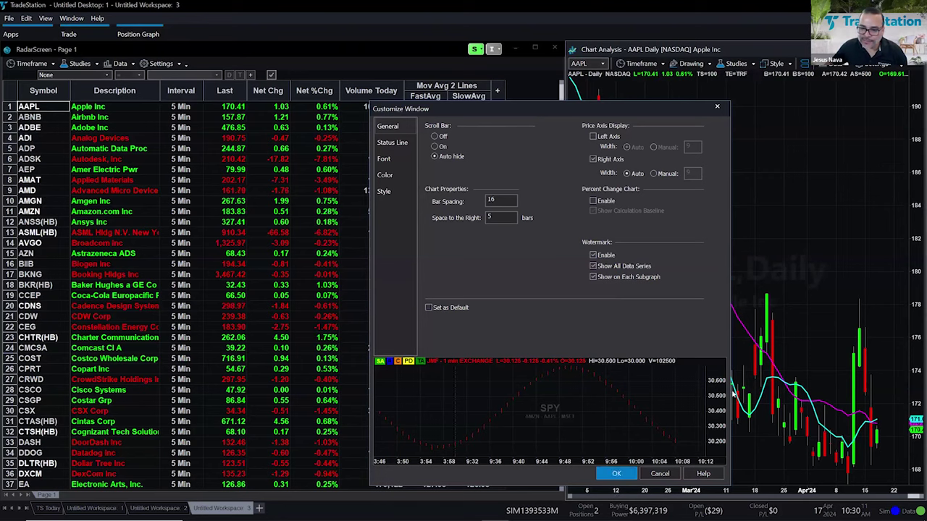
pyautogui.click(616, 474)
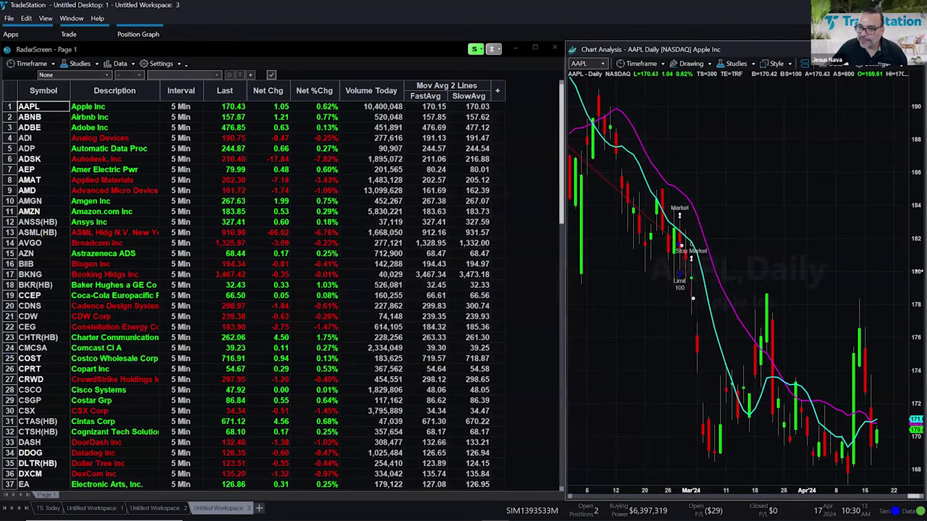
pyautogui.moveTo(919, 270)
pyautogui.mouseDown()
pyautogui.moveTo(870, 271)
pyautogui.moveTo(923, 271)
pyautogui.mouseUp()
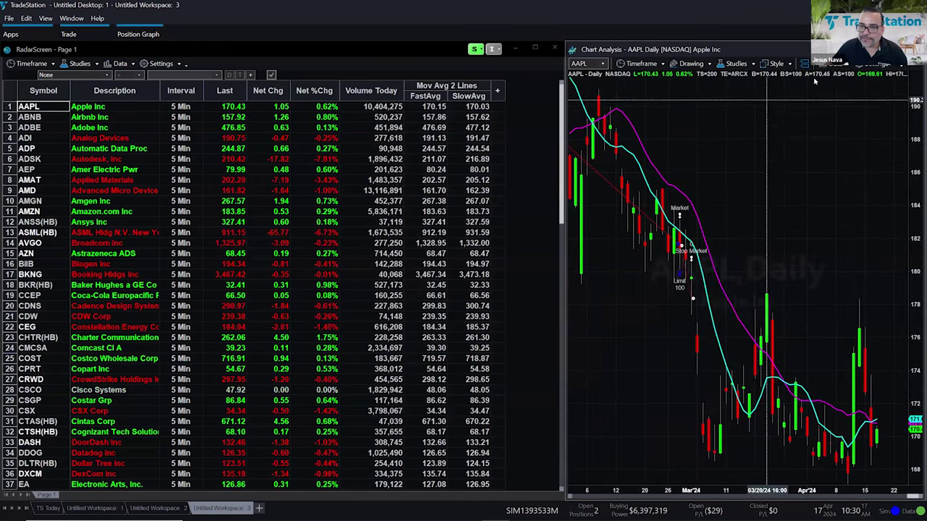
# - Turn off the removal of trailing zeros from the price axis in the Chart Analysis display preferences
pyautogui.click(877, 65)
pyautogui.click(822, 174)
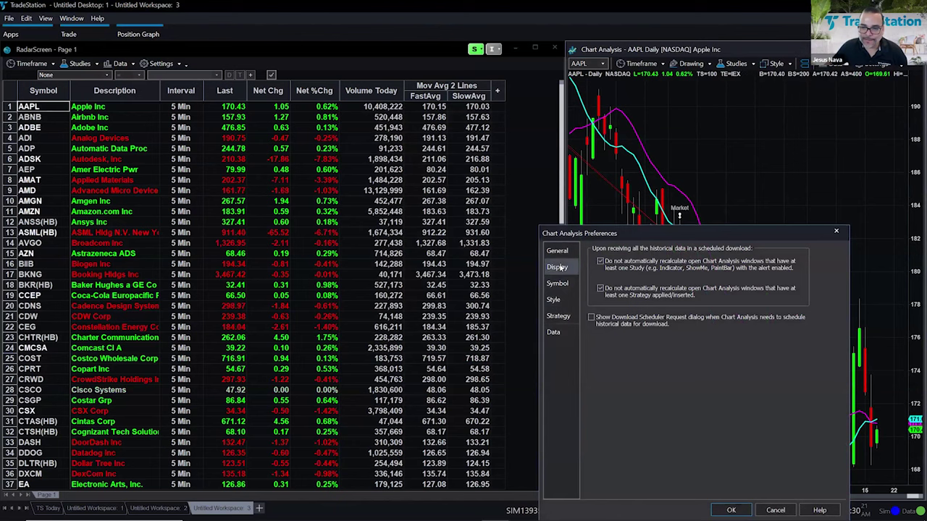
pyautogui.click(556, 266)
pyautogui.click(600, 292)
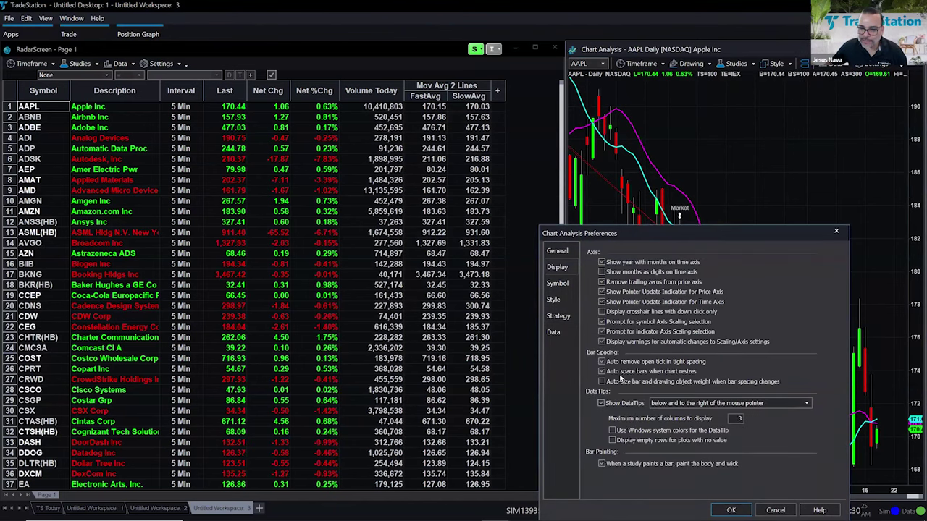
pyautogui.click(618, 285)
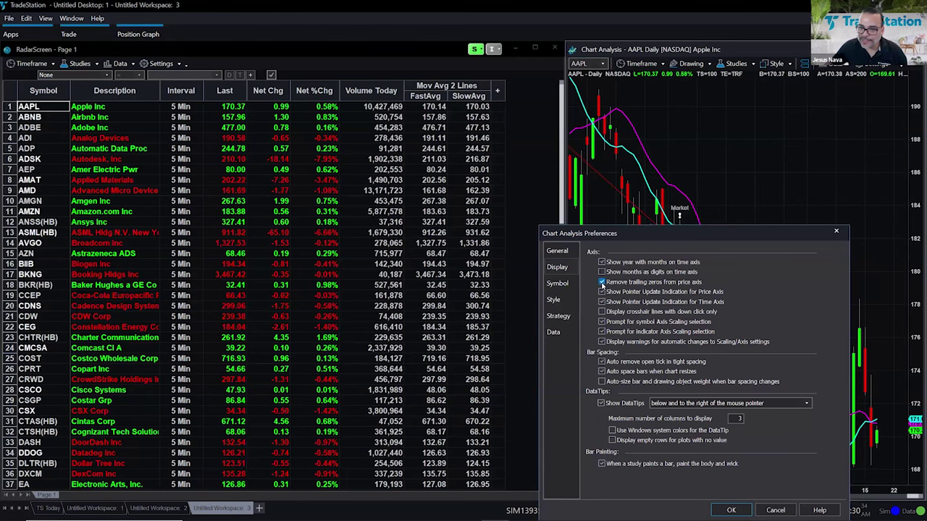
pyautogui.click(731, 510)
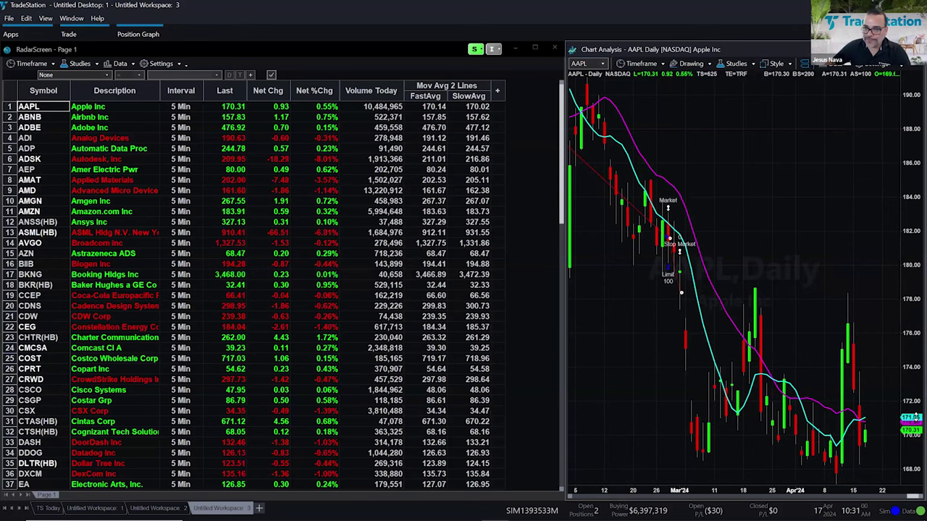
# - Compare AAPL's RadarScreen averages with the chart, and set the interval of all RadarScreen symbols to Daily
pyautogui.click(430, 108)
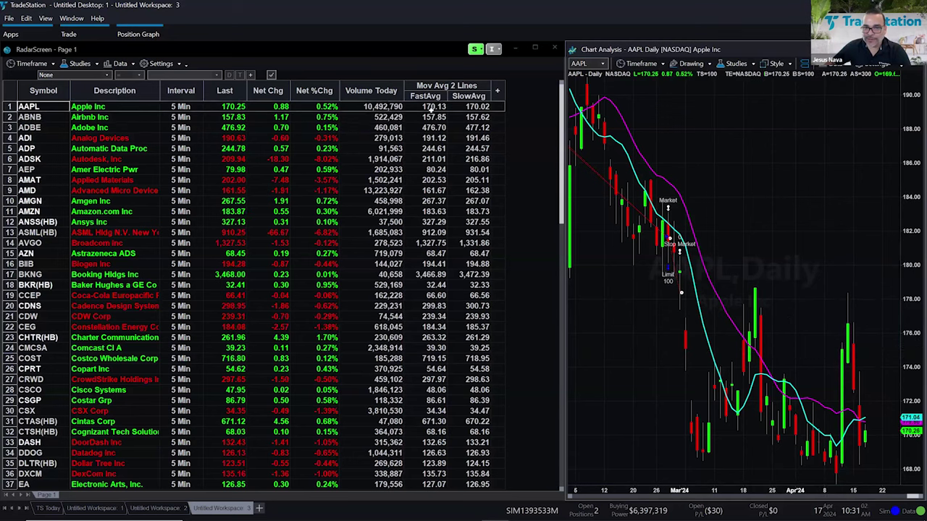
pyautogui.click(430, 108)
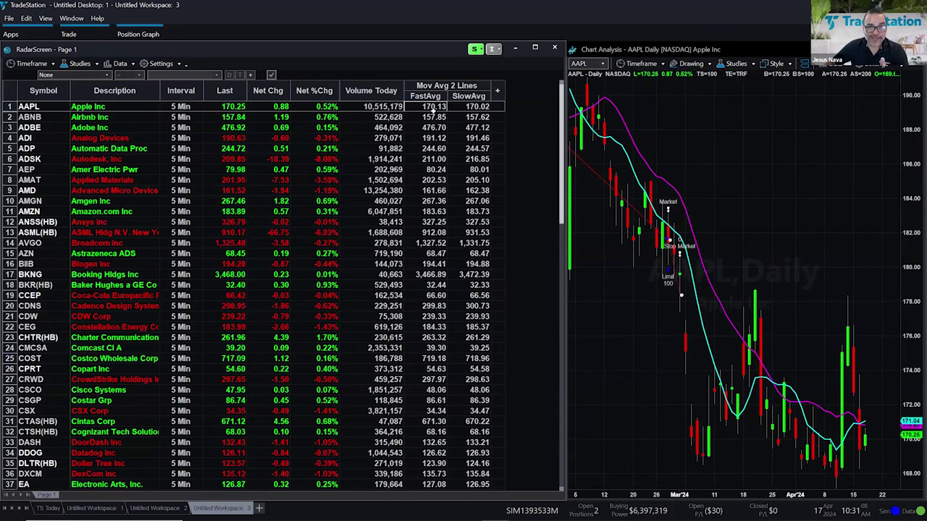
pyautogui.click(192, 106)
pyautogui.click(186, 155)
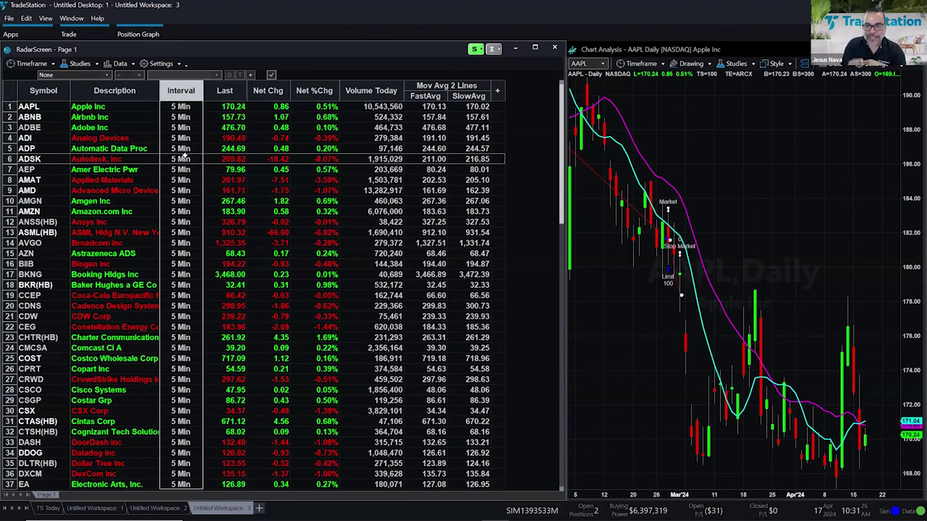
pyautogui.click(734, 132)
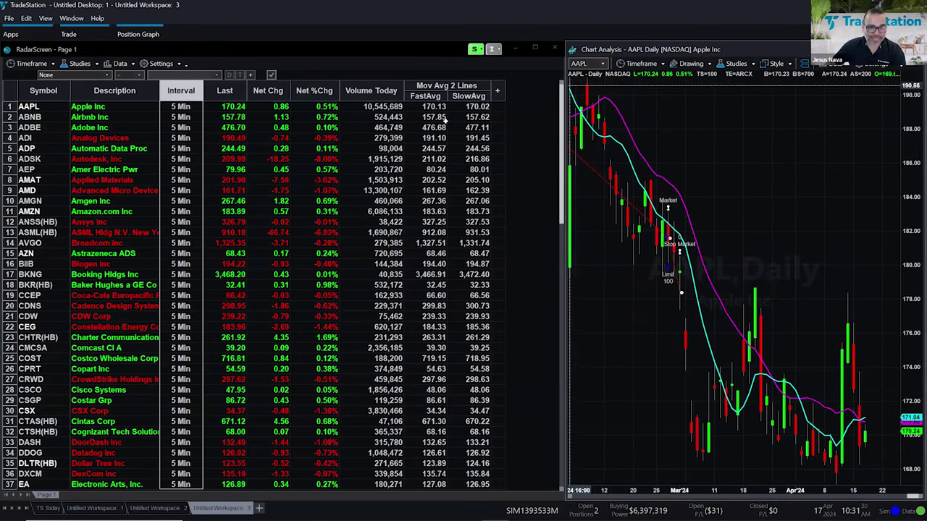
pyautogui.click(210, 107)
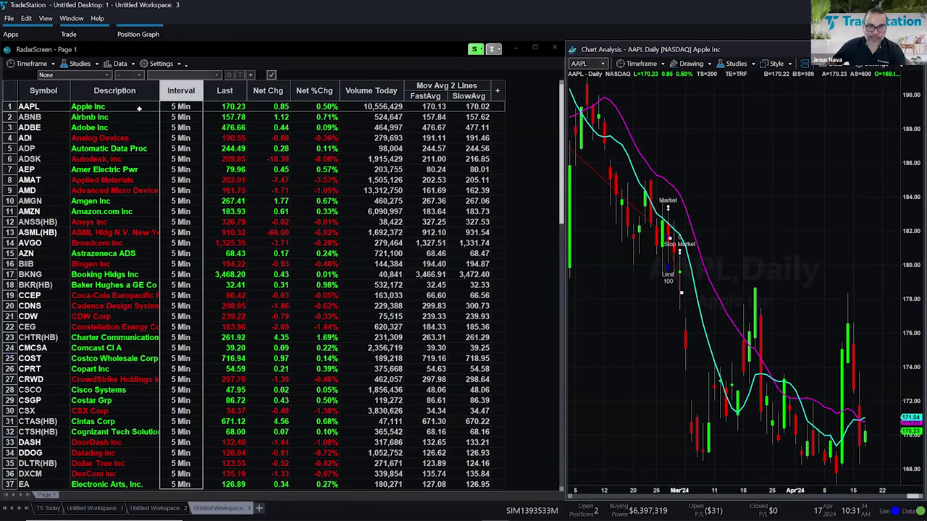
pyautogui.click(43, 90)
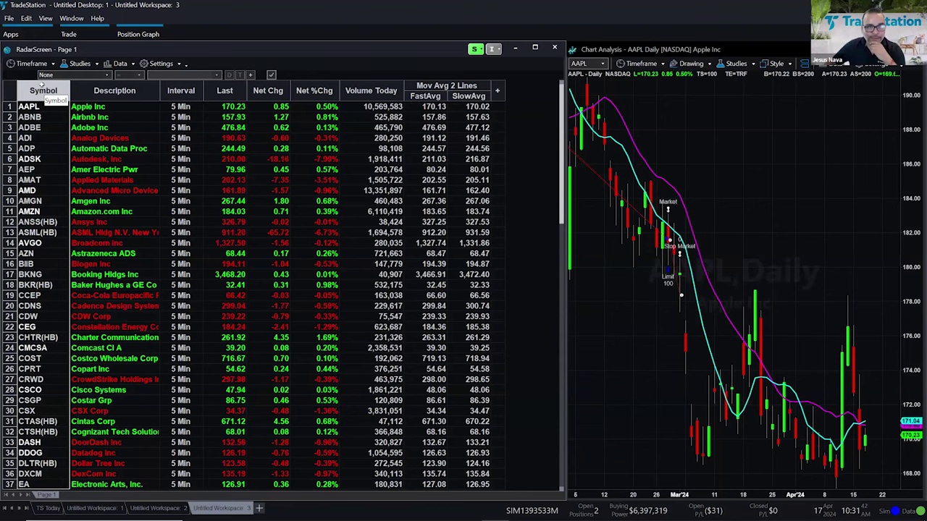
pyautogui.click(31, 63)
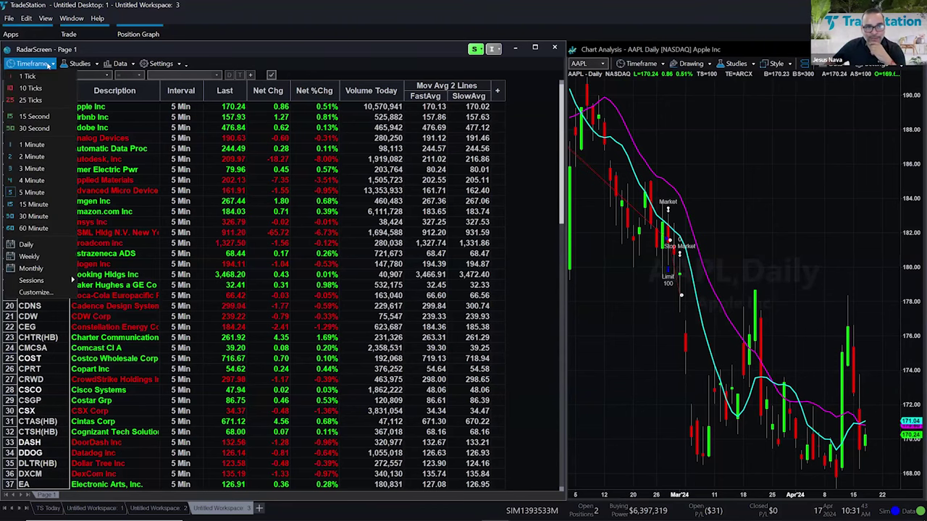
pyautogui.click(29, 245)
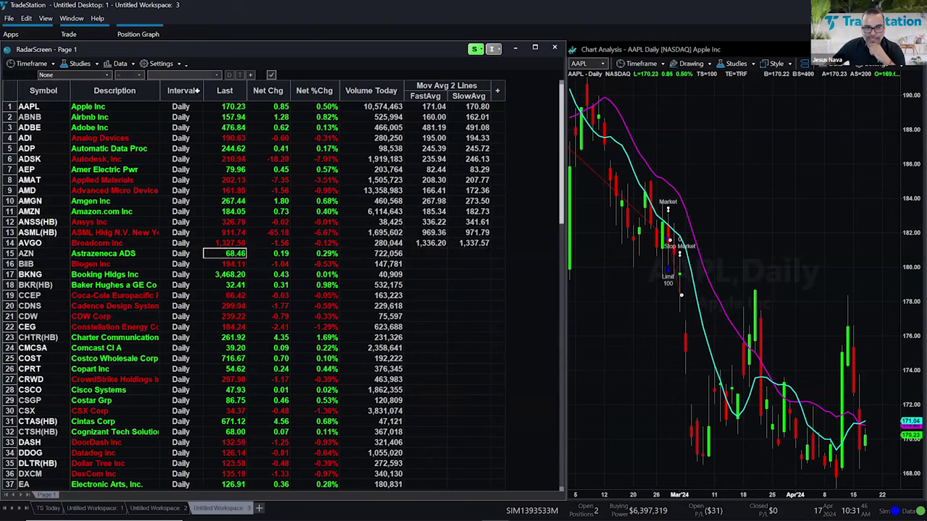
pyautogui.click(474, 211)
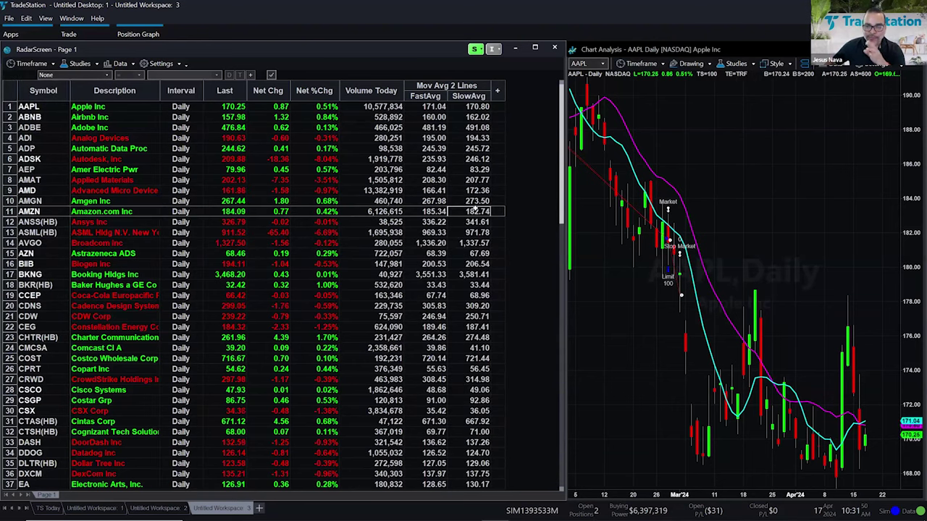
pyautogui.click(433, 106)
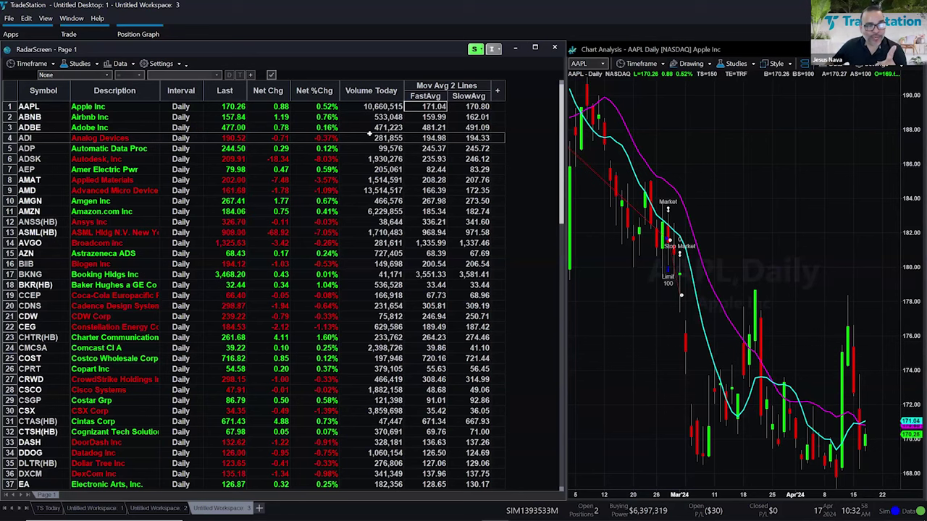
# - Sort RadarScreen by Volume Today in both orders, and re-sort it by Net %Chg from highest to lowest
pyautogui.click(371, 91)
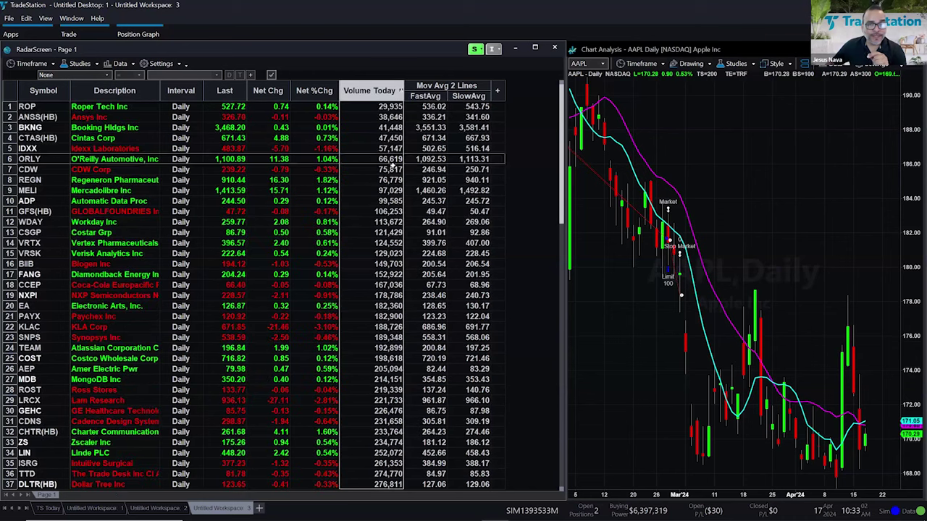
pyautogui.click(374, 90)
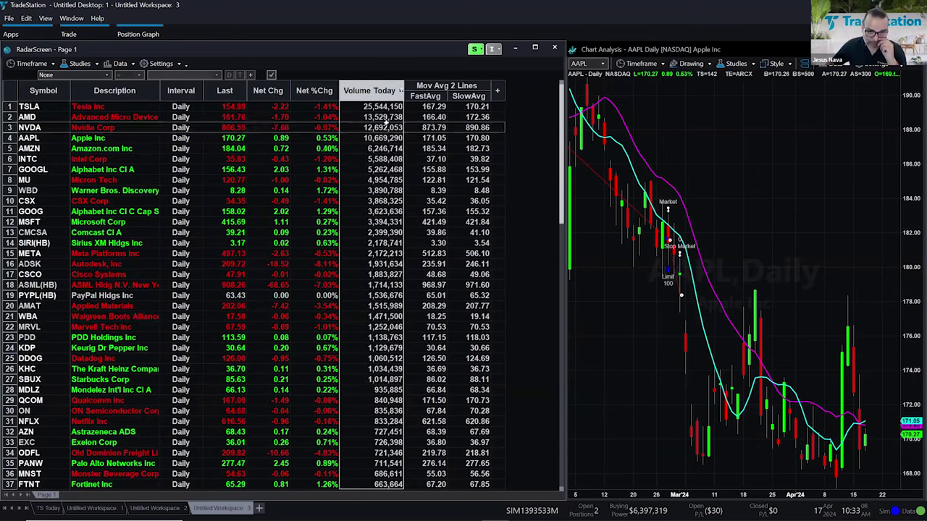
pyautogui.click(385, 106)
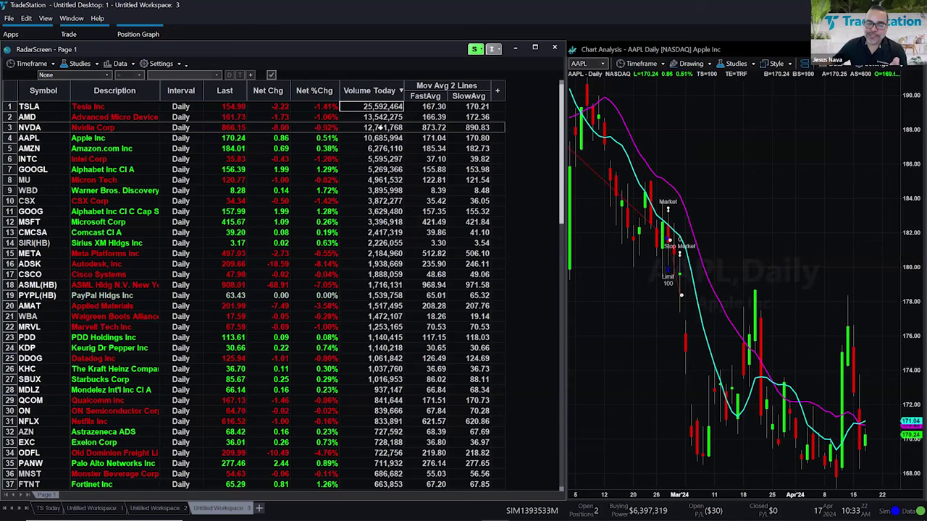
pyautogui.click(318, 92)
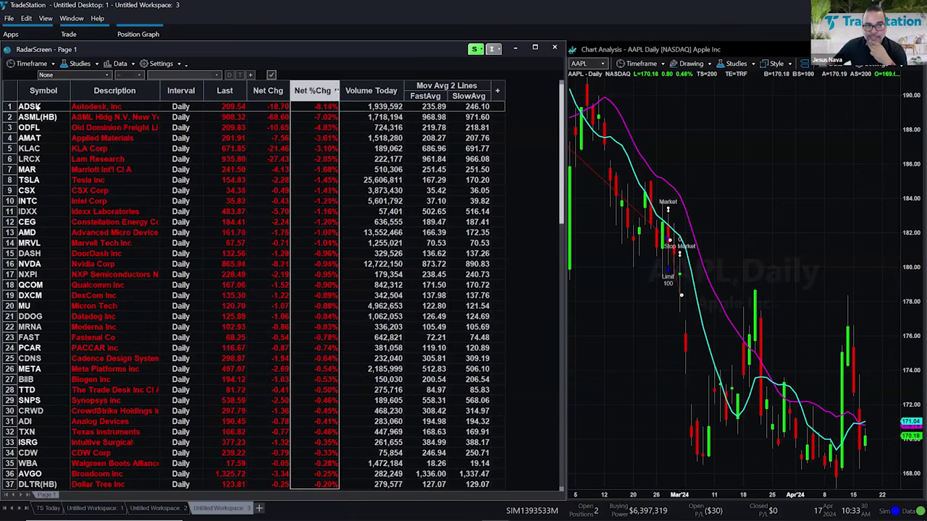
pyautogui.click(324, 91)
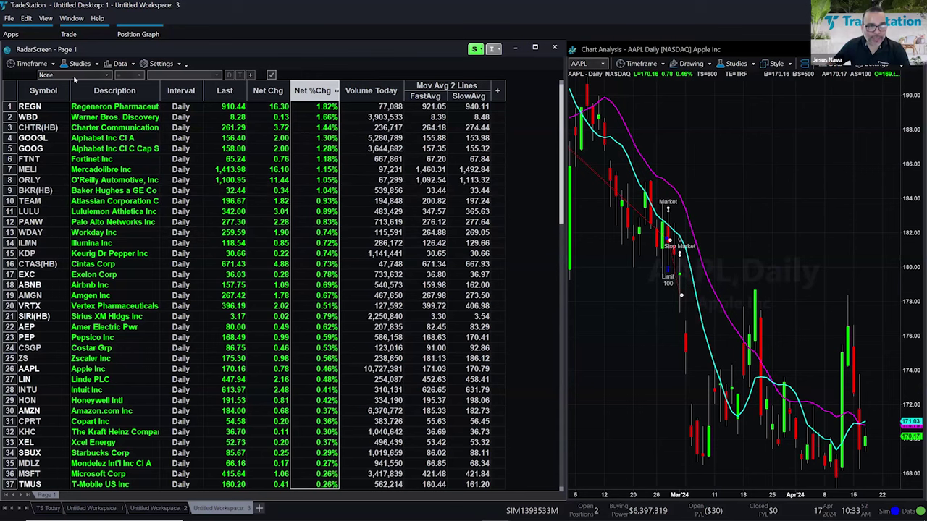
# - Select the Symbol column and apply the Daily timeframe to all RadarScreen symbols
pyautogui.click(32, 64)
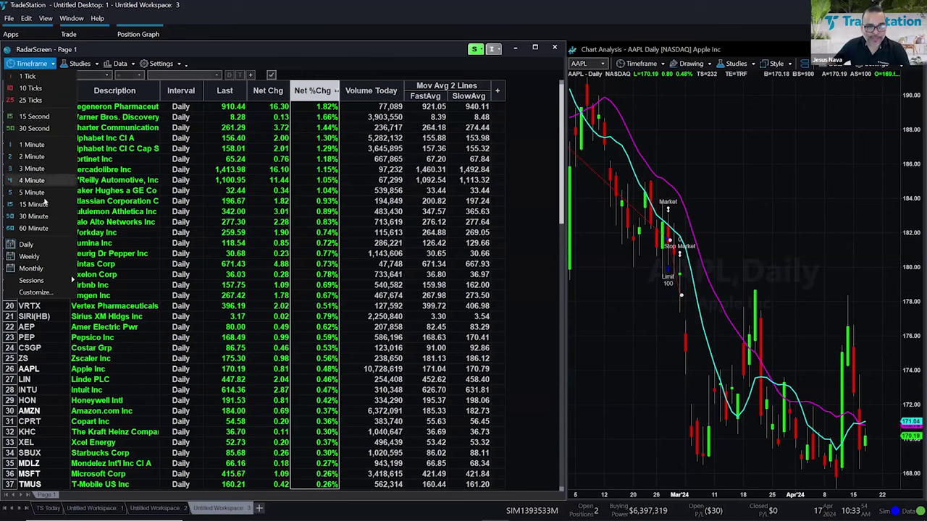
pyautogui.click(225, 232)
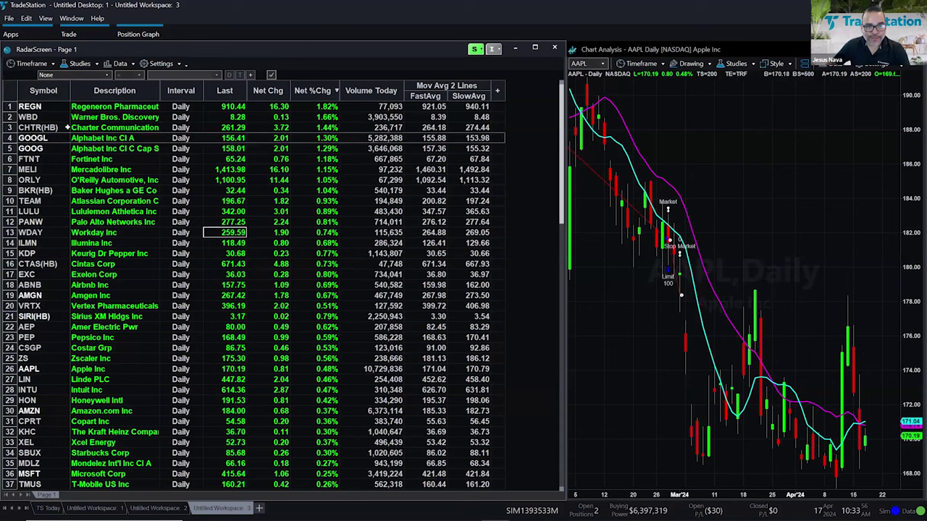
pyautogui.click(37, 90)
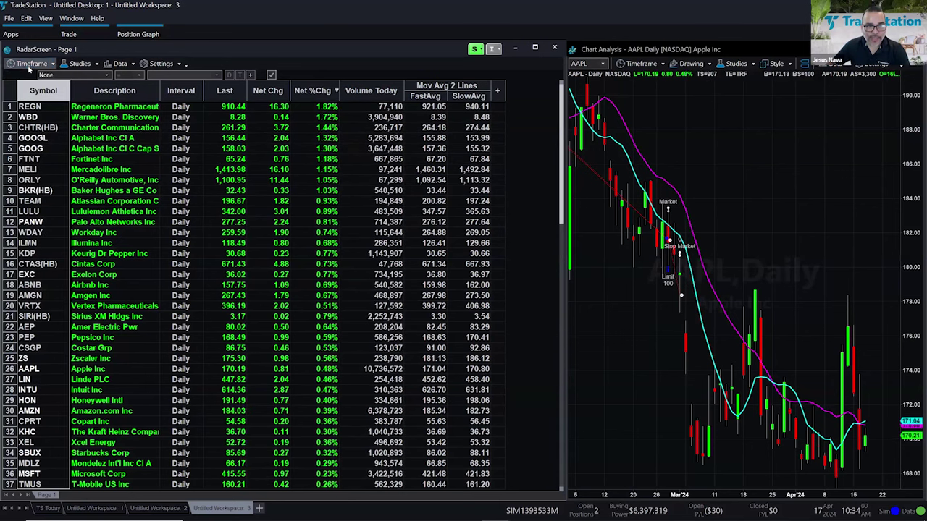
pyautogui.click(29, 63)
pyautogui.click(32, 245)
pyautogui.click(286, 284)
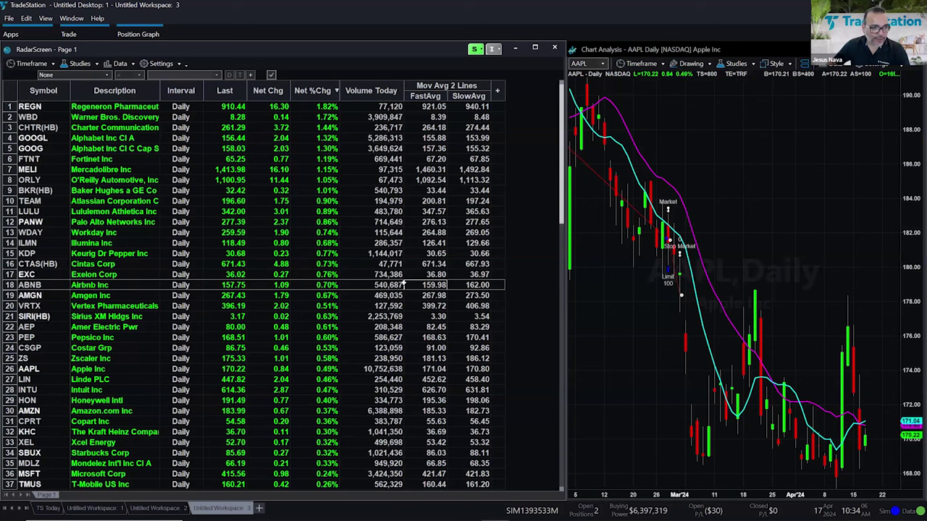
pyautogui.click(405, 284)
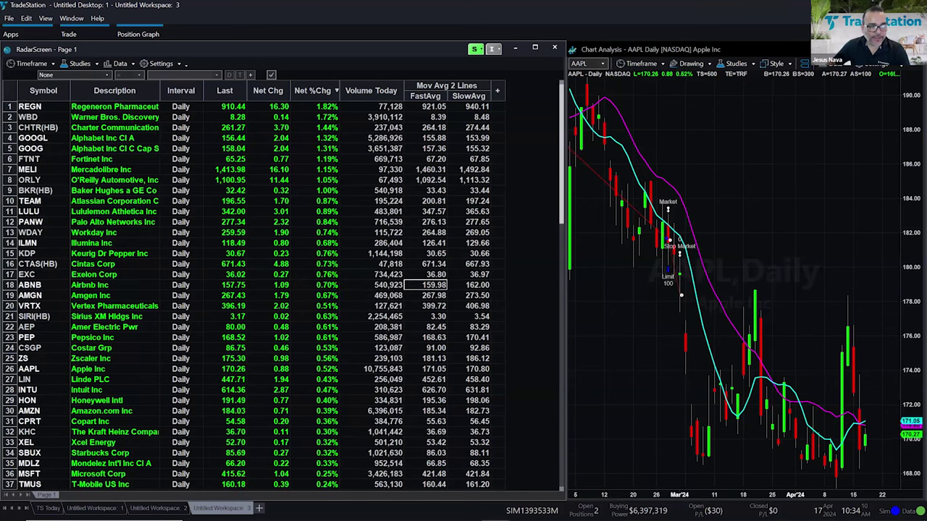
pyautogui.click(12, 34)
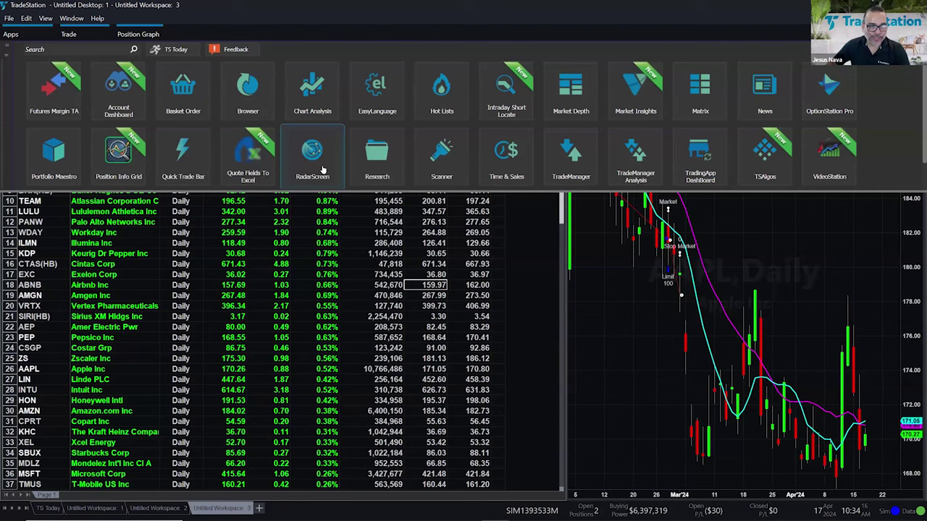
pyautogui.click(528, 290)
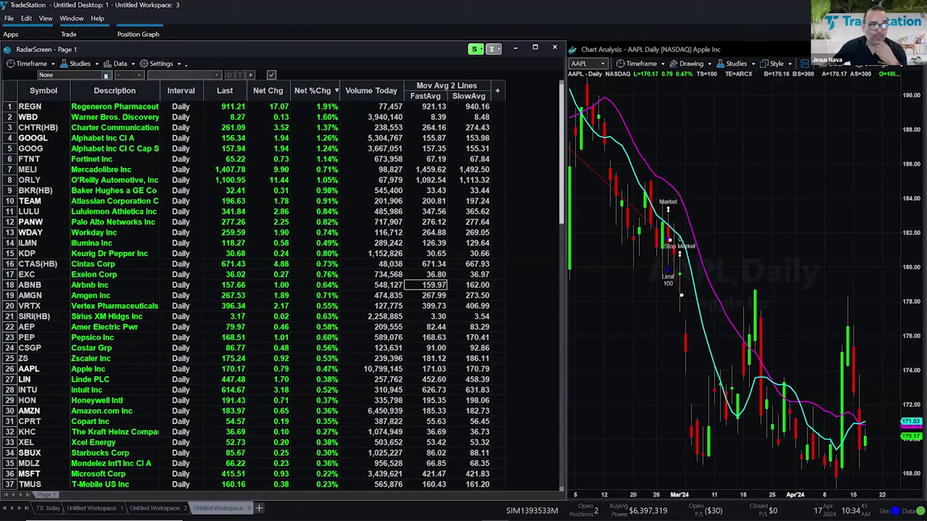
# - Filter the RadarScreen list to symbols with a Net %Chg greater than 1
pyautogui.click(106, 75)
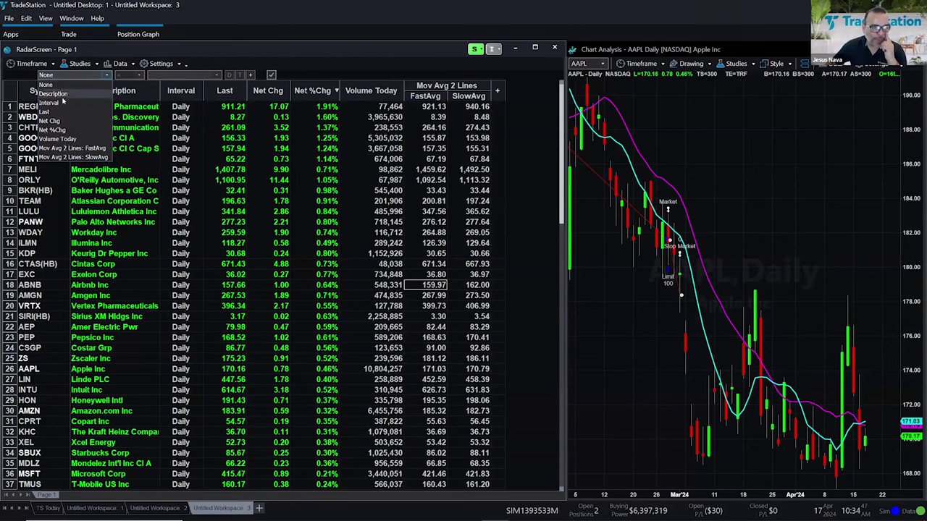
pyautogui.click(61, 129)
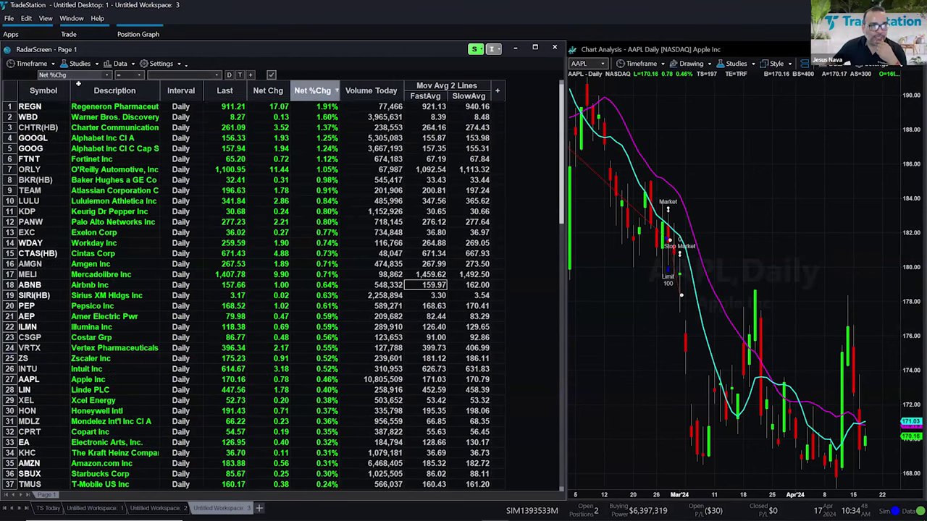
pyautogui.click(141, 76)
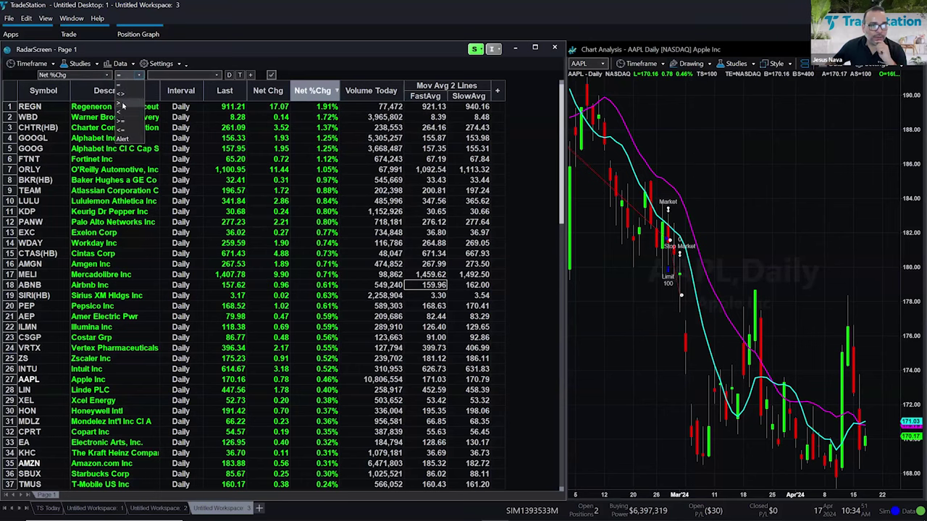
pyautogui.click(120, 102)
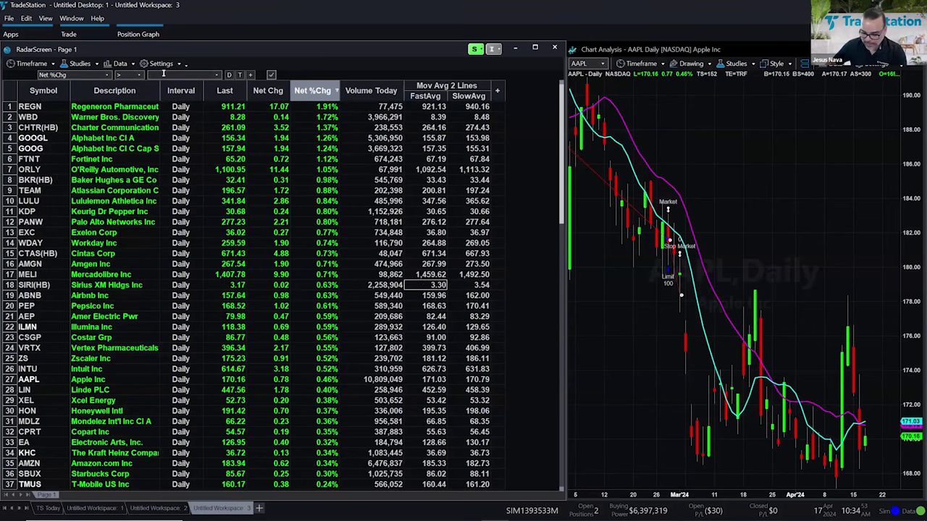
pyautogui.write('1')
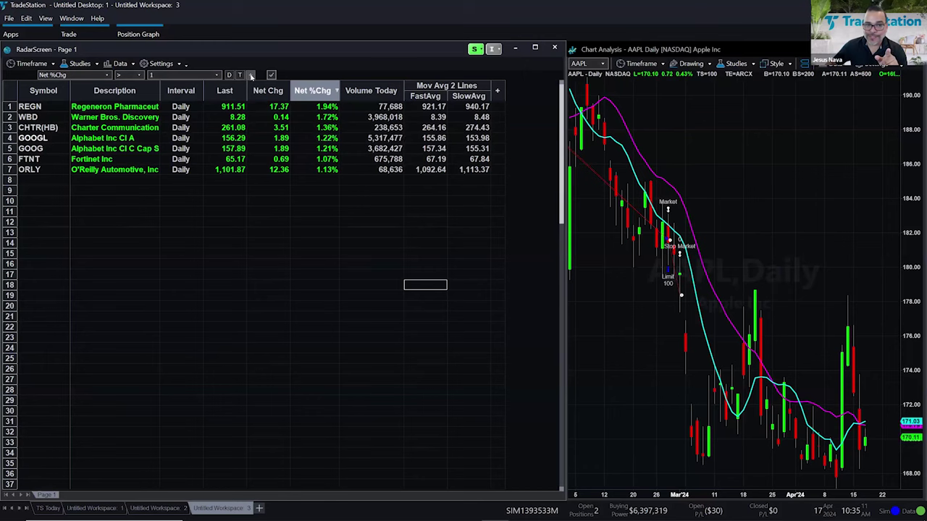
# - Add a second filter condition for Net %Chg less than -1, and combine the two conditions with OR
pyautogui.click(252, 75)
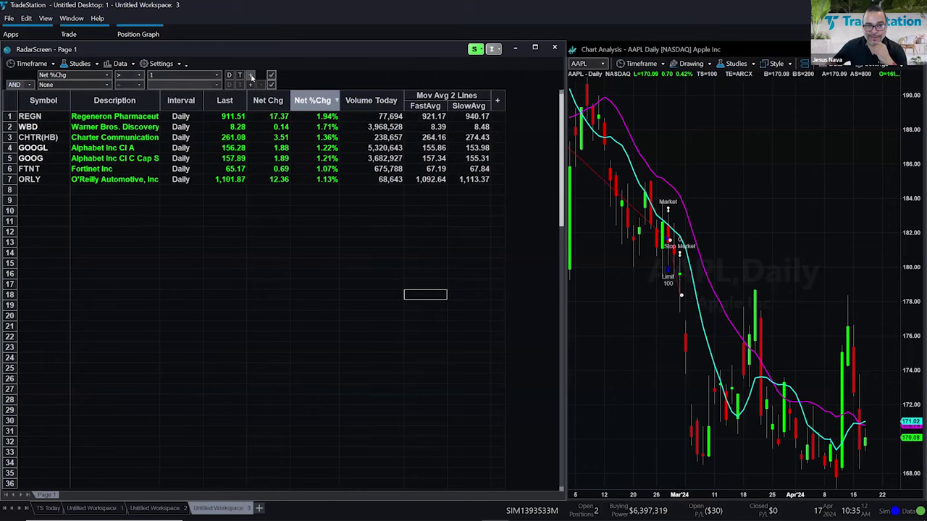
pyautogui.click(108, 85)
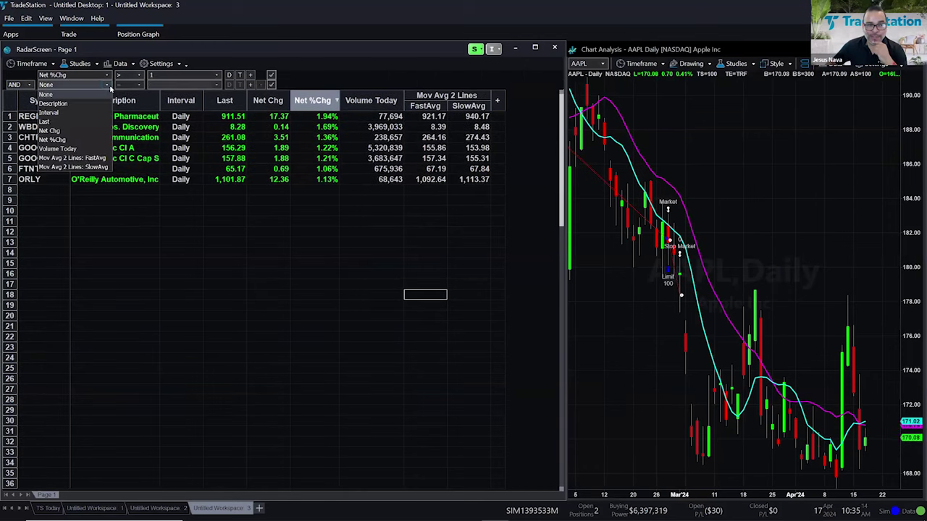
pyautogui.click(52, 139)
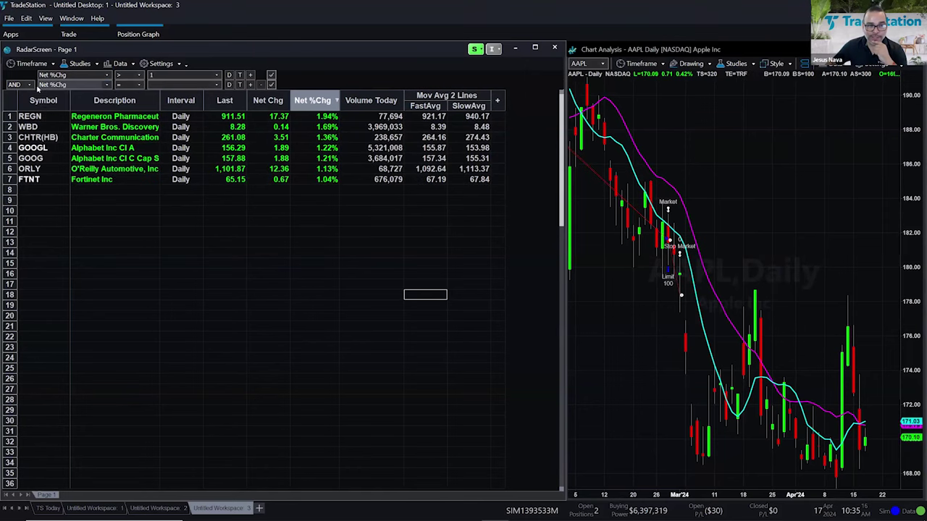
pyautogui.click(139, 84)
pyautogui.click(120, 120)
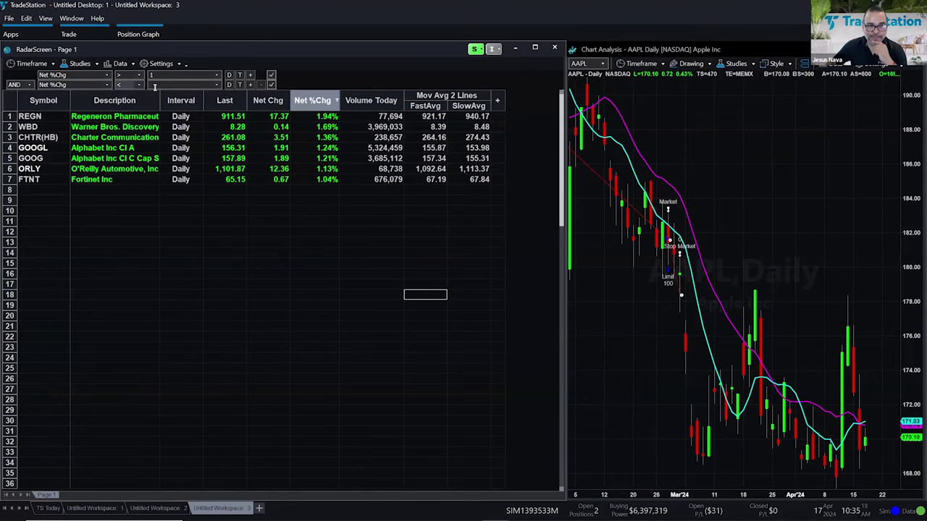
pyautogui.click(159, 84)
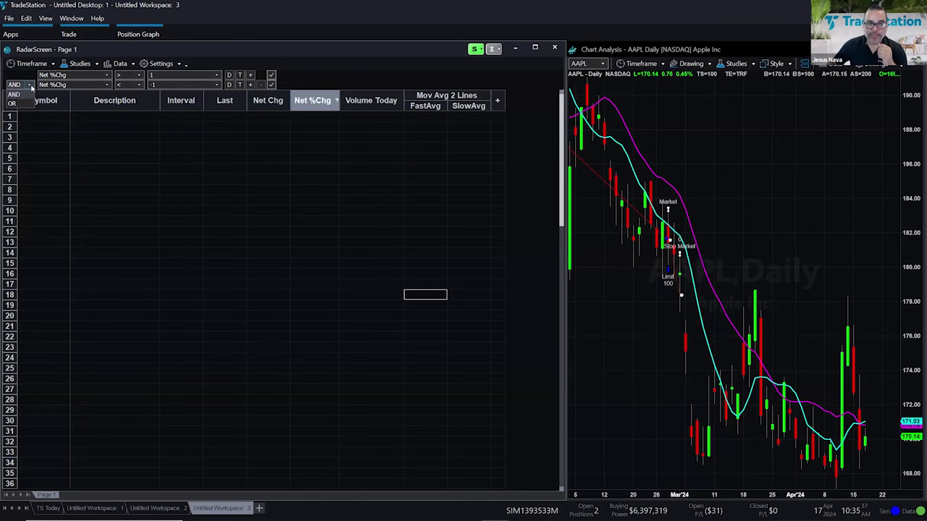
pyautogui.click(16, 104)
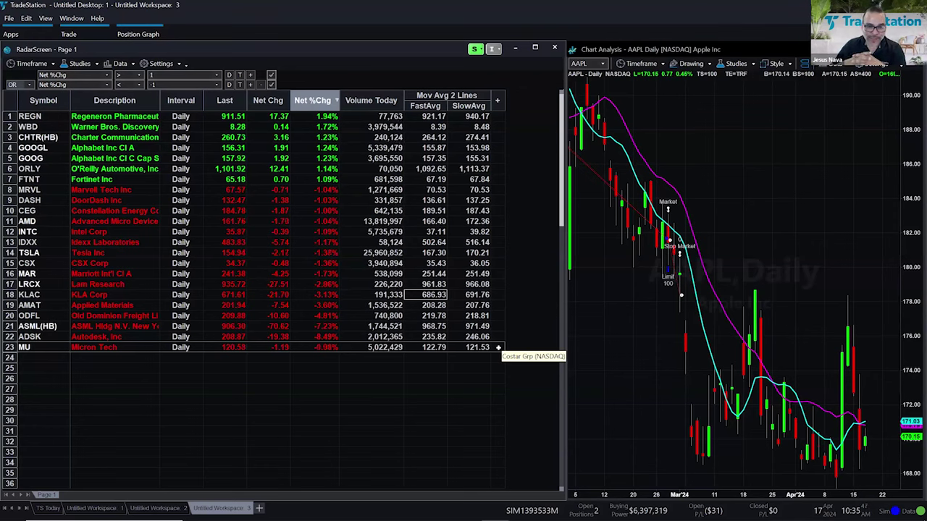
pyautogui.press('Delete')
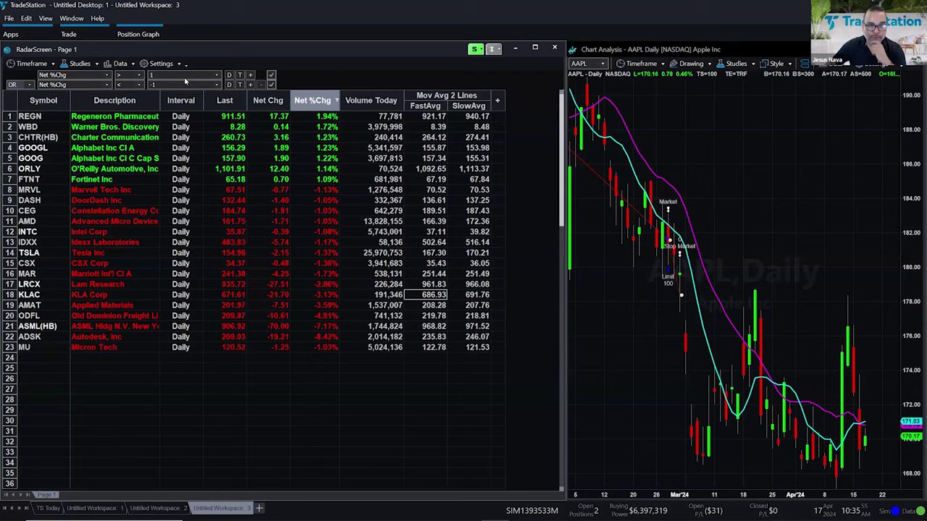
# - Remove the second filter condition and switch off the remaining Net %Chg filter to list all symbols
pyautogui.click(262, 85)
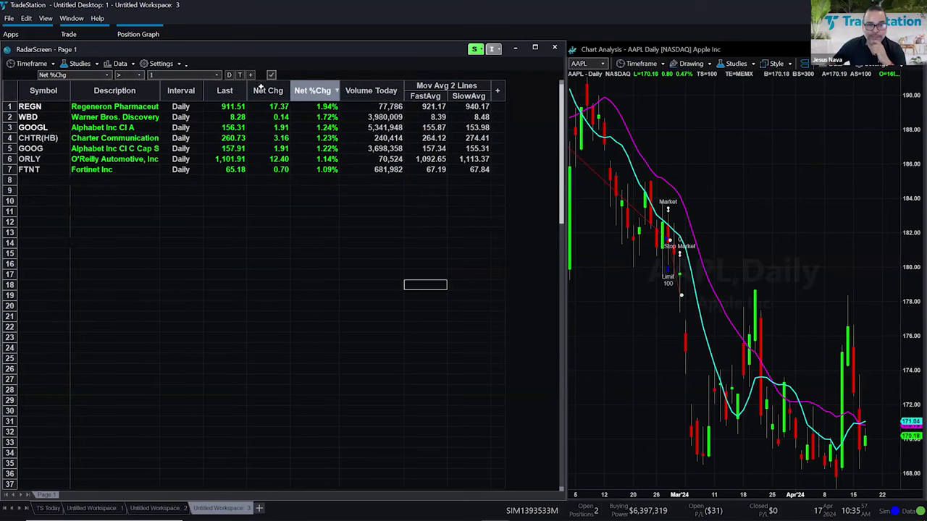
pyautogui.click(271, 75)
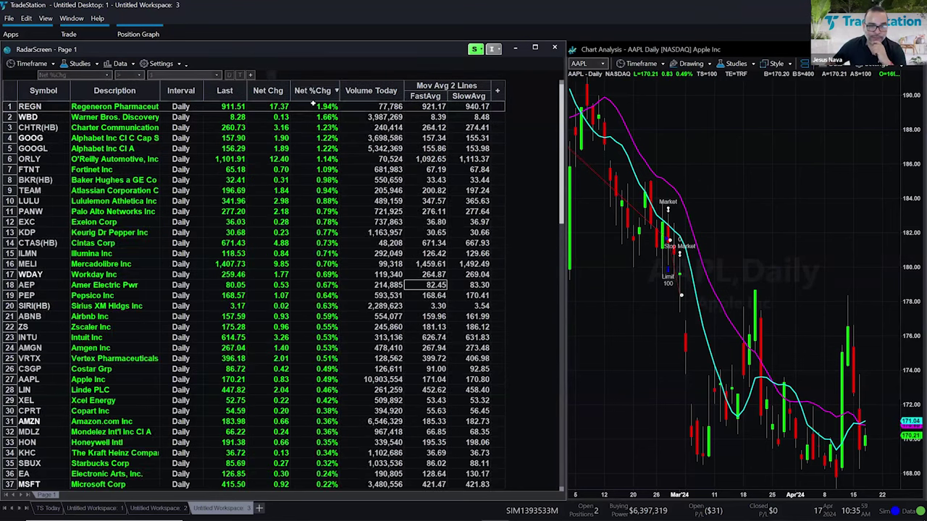
pyautogui.click(360, 274)
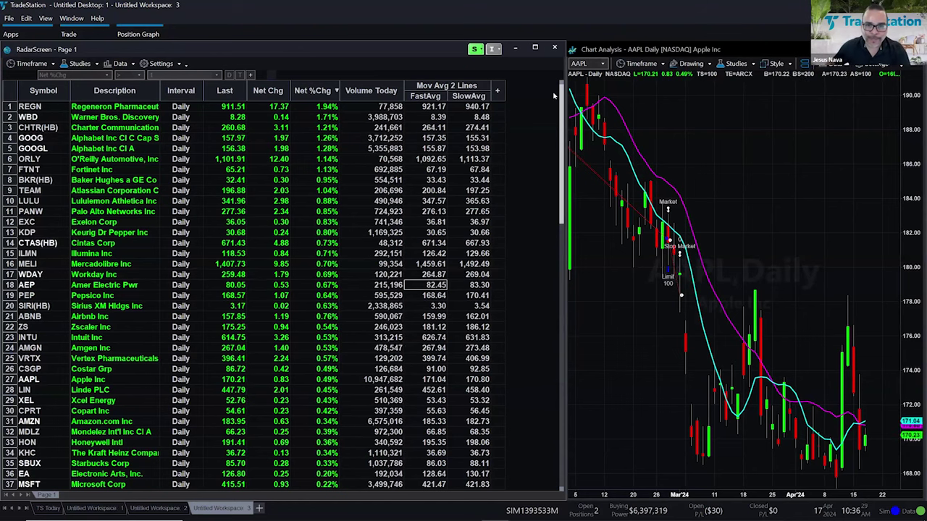
# - Enable a continuous alert on Mov Avg 2 Lines for all RadarScreen symbols, with Message Center notification set to None
pyautogui.rightClick(449, 85)
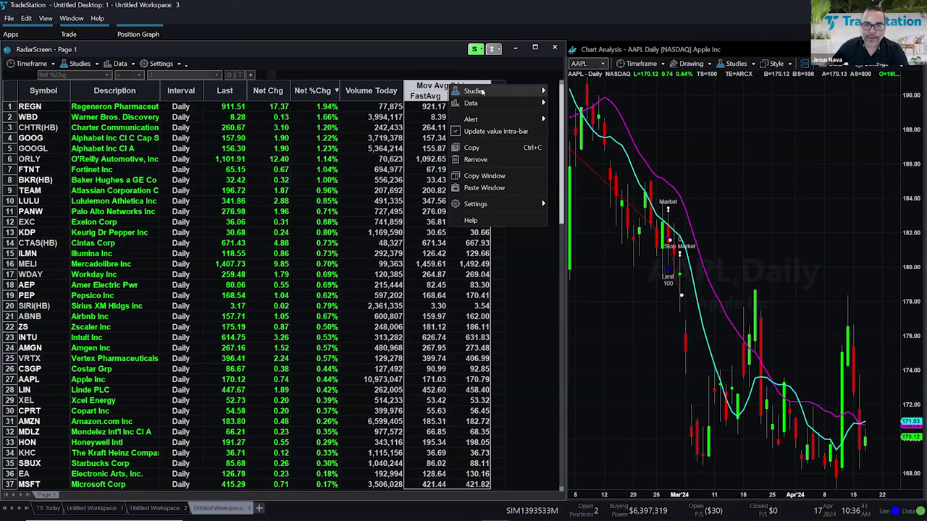
pyautogui.moveTo(483, 91)
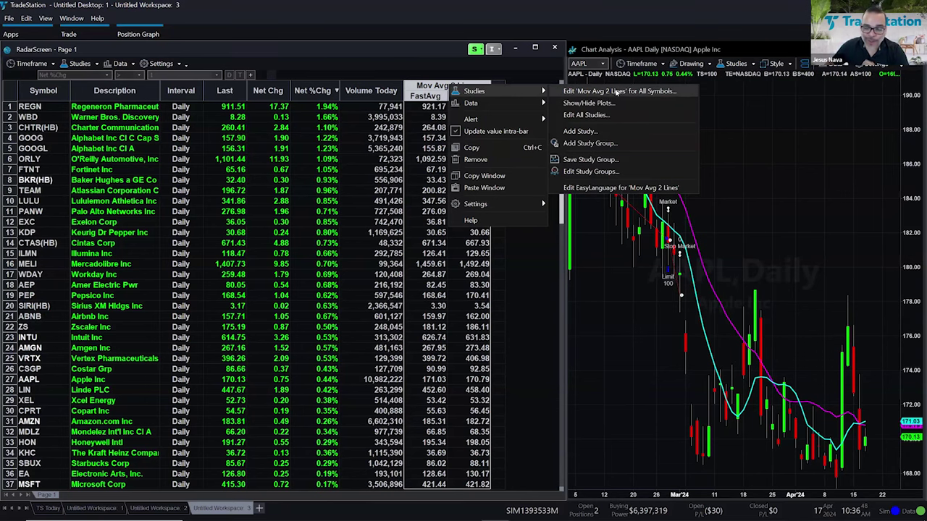
pyautogui.click(616, 91)
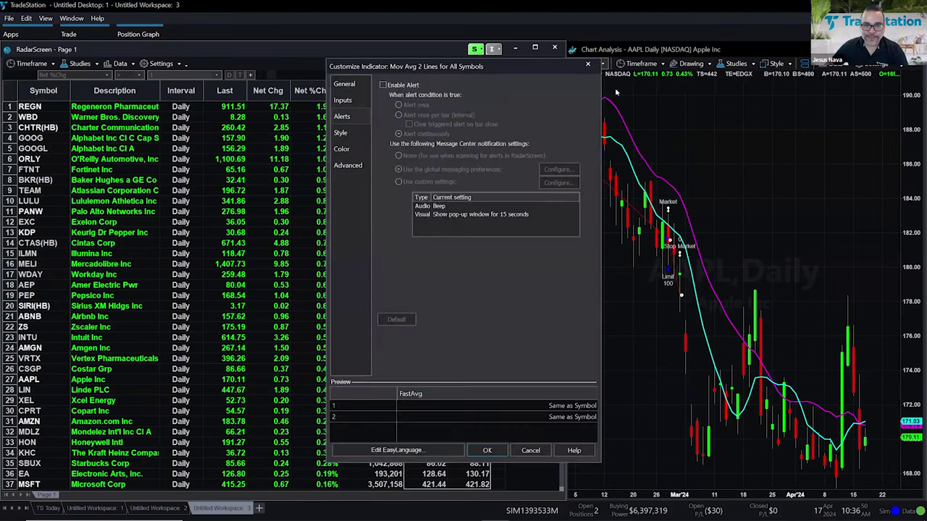
pyautogui.click(382, 85)
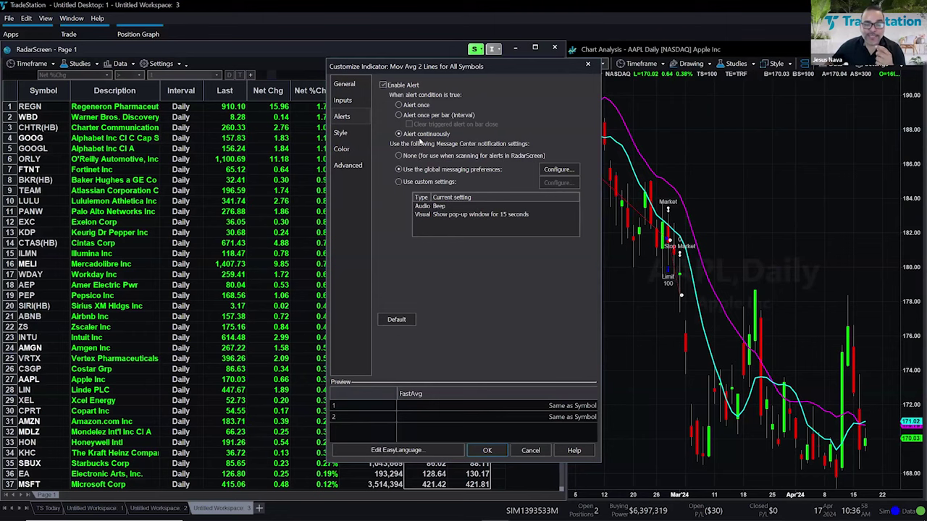
pyautogui.click(418, 156)
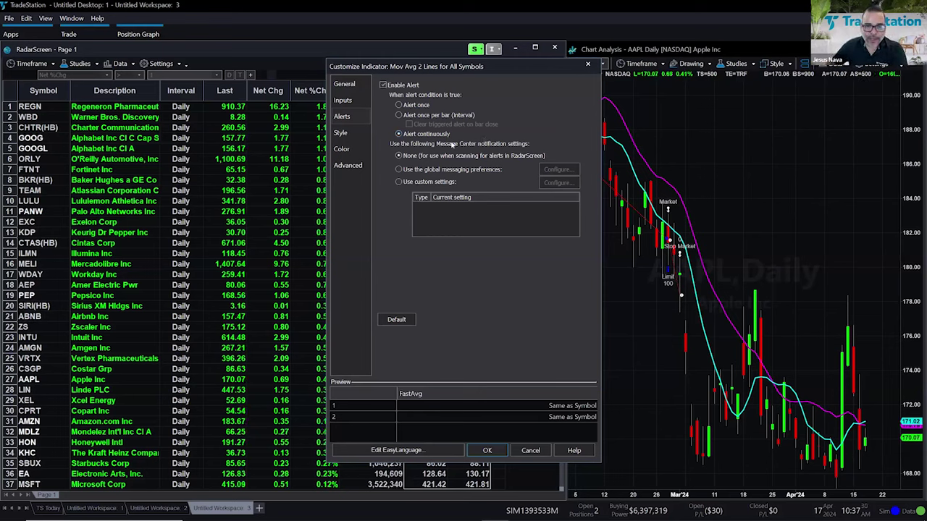
pyautogui.click(487, 450)
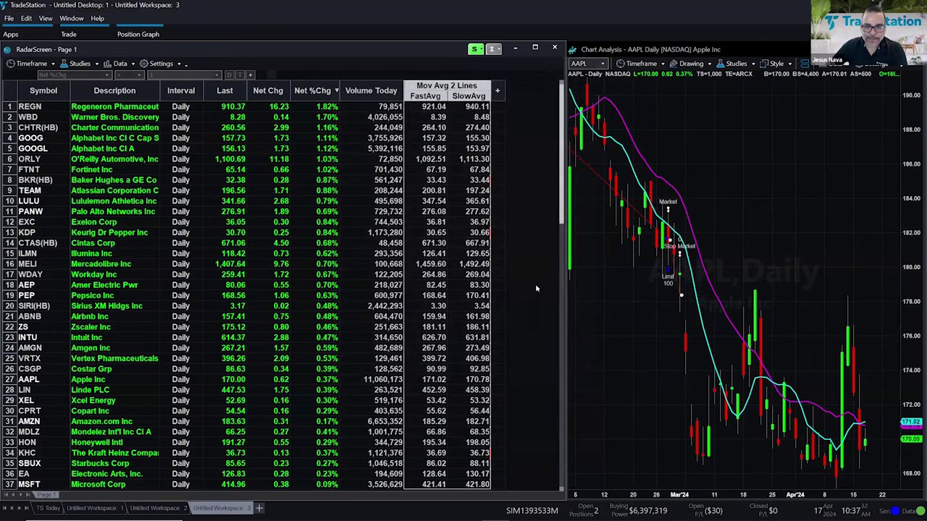
# - Examine the alert marks beside the SlowAvg values, and load BKR(HB) and KDP into the linked chart to inspect their average crossings
pyautogui.click(498, 189)
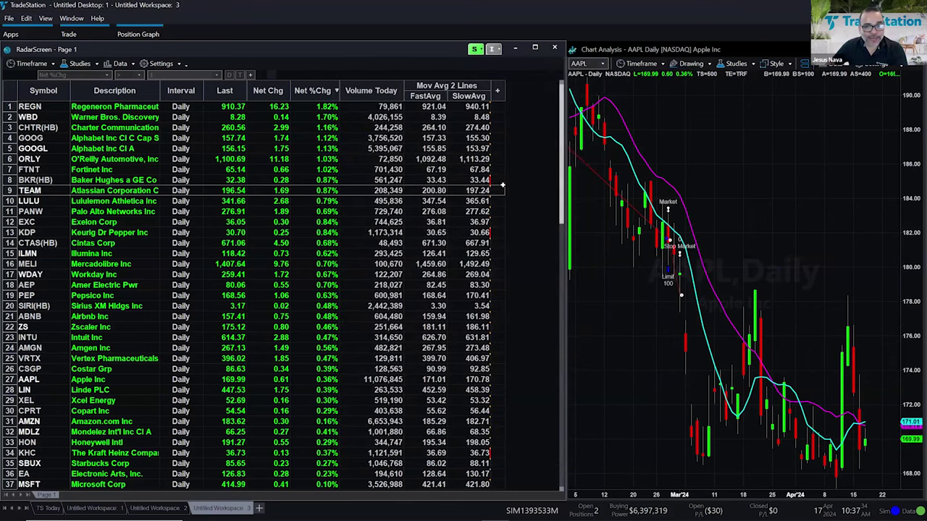
pyautogui.click(495, 223)
pyautogui.click(486, 452)
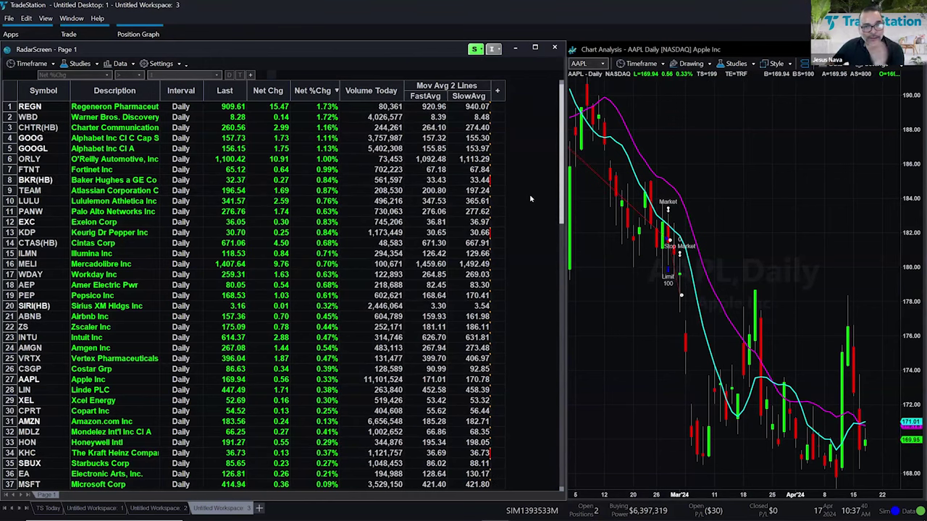
pyautogui.moveTo(491, 148)
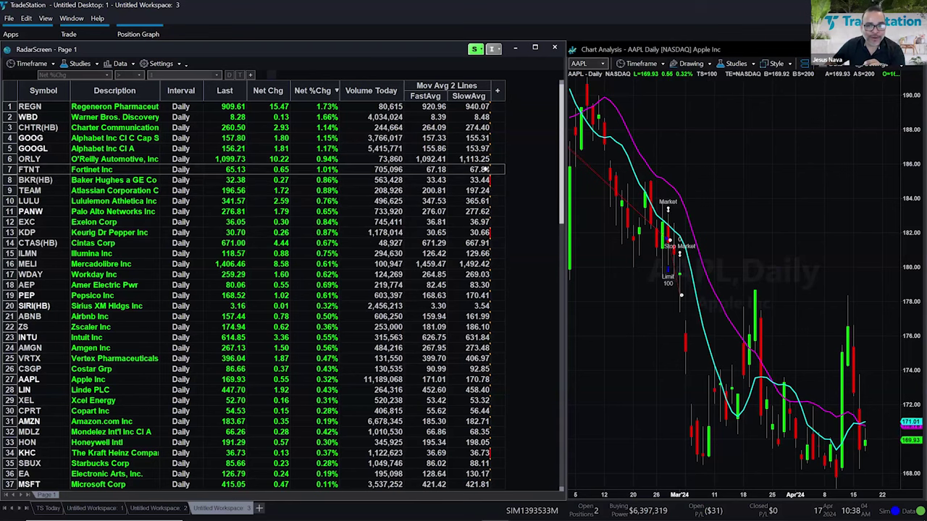
pyautogui.click(32, 183)
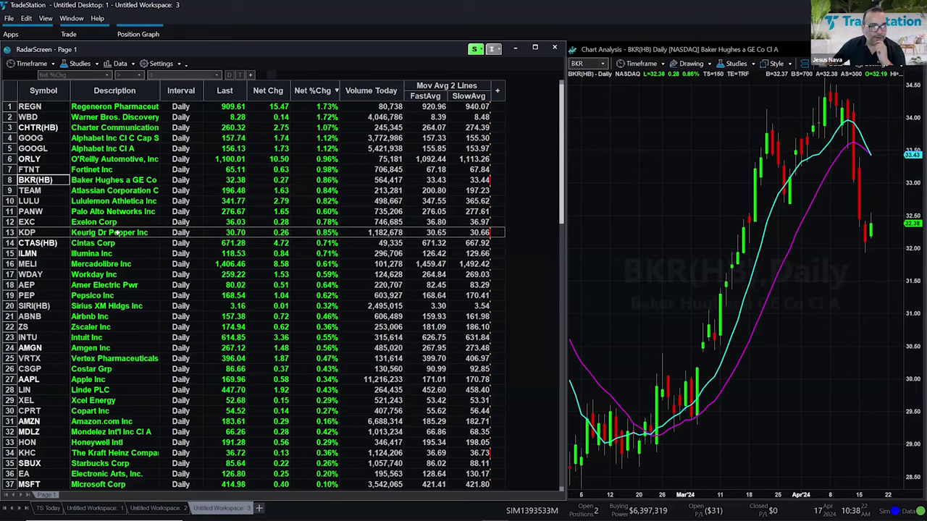
pyautogui.click(32, 233)
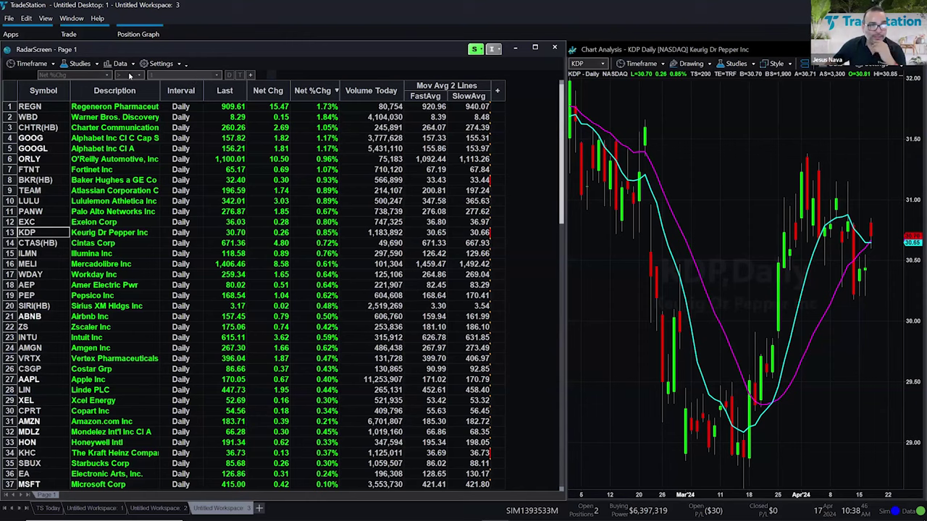
# - Switch the RadarScreen filter back on and set its condition to Mov Avg 2 Lines: FastAvg with Alert equal to TRUE
pyautogui.click(271, 76)
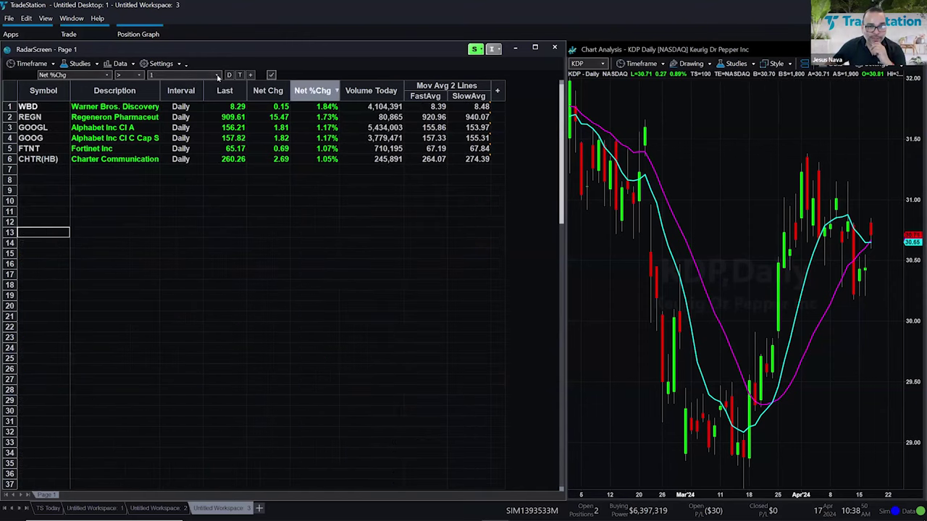
pyautogui.click(108, 76)
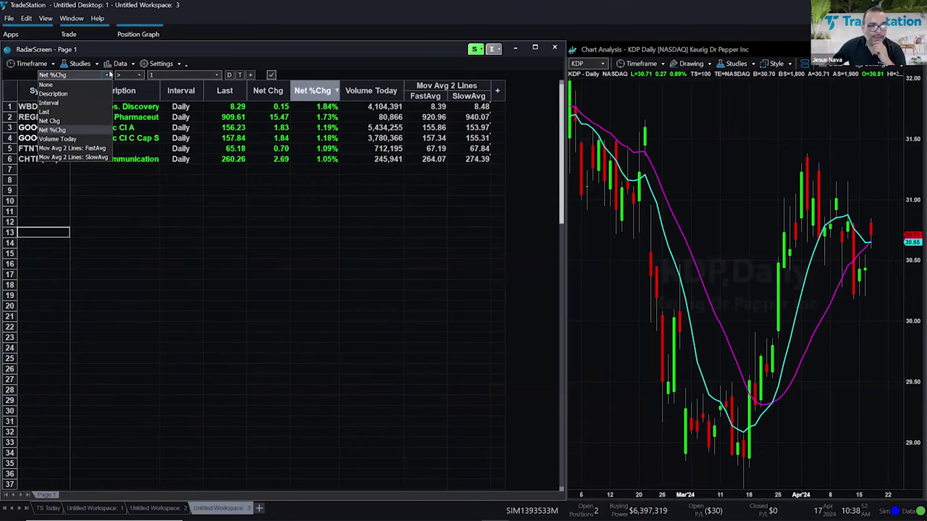
pyautogui.click(77, 148)
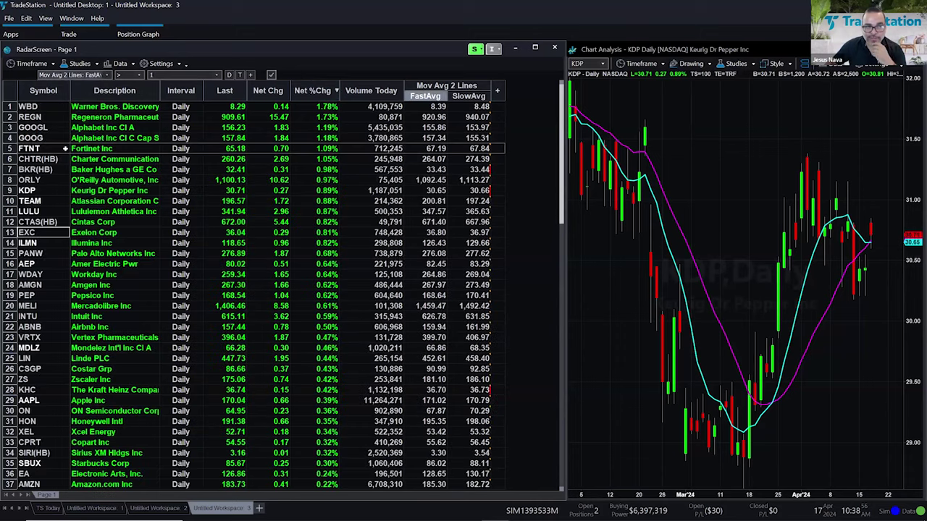
pyautogui.click(140, 75)
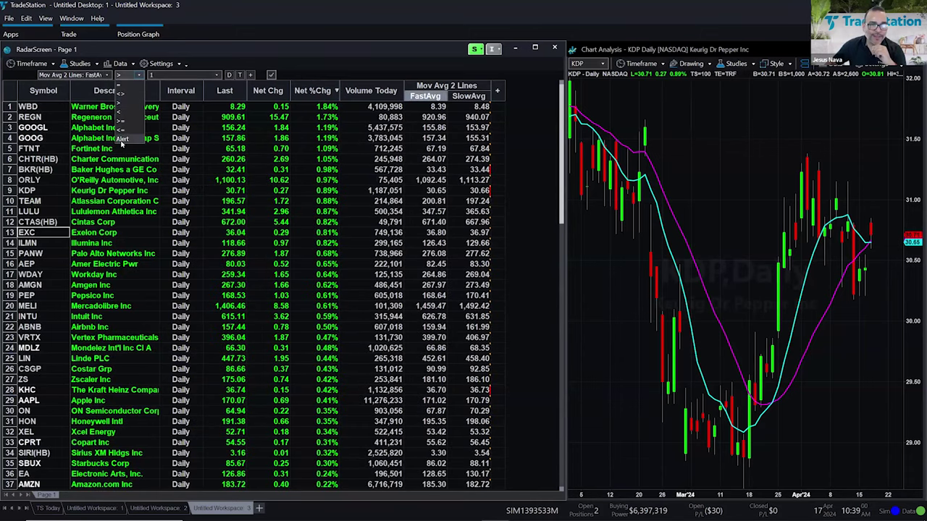
pyautogui.click(121, 138)
pyautogui.click(426, 346)
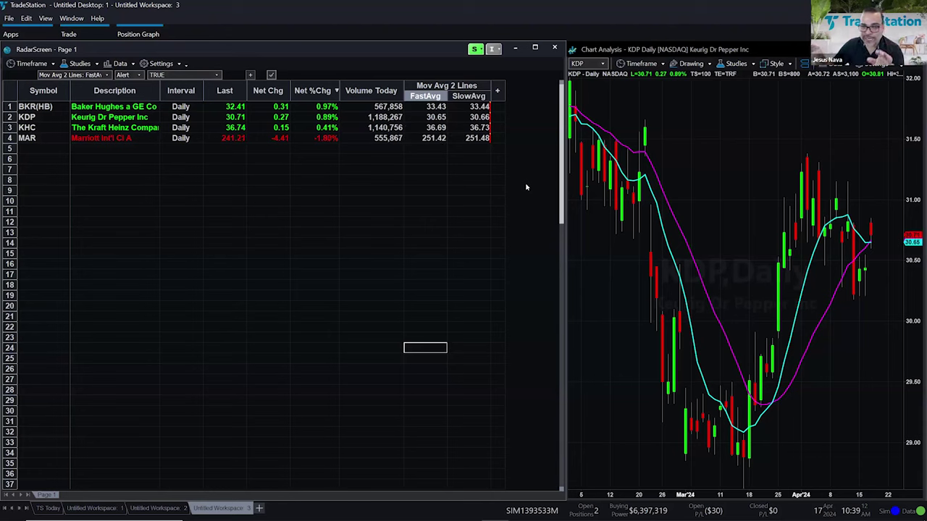
# - Load MAR and KHC from the filtered list into the linked chart to inspect their moving average crossings
pyautogui.click(40, 127)
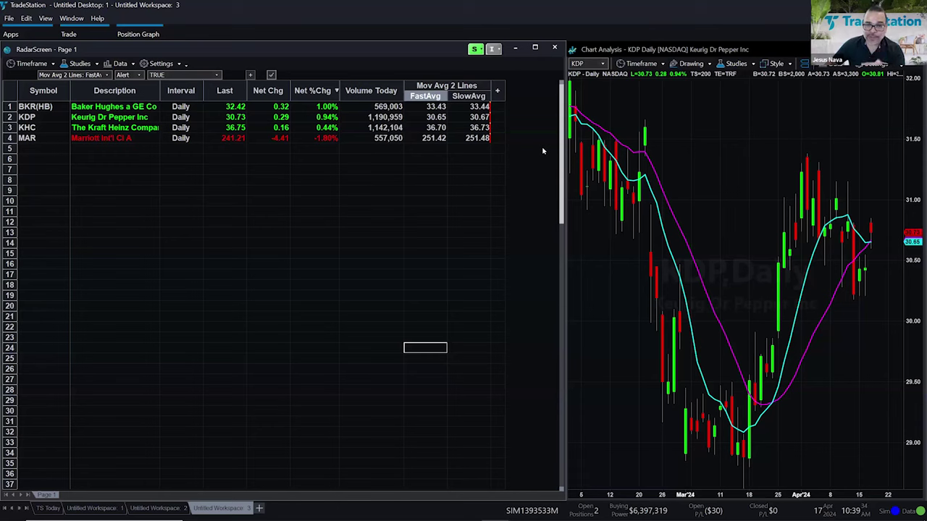
pyautogui.click(45, 140)
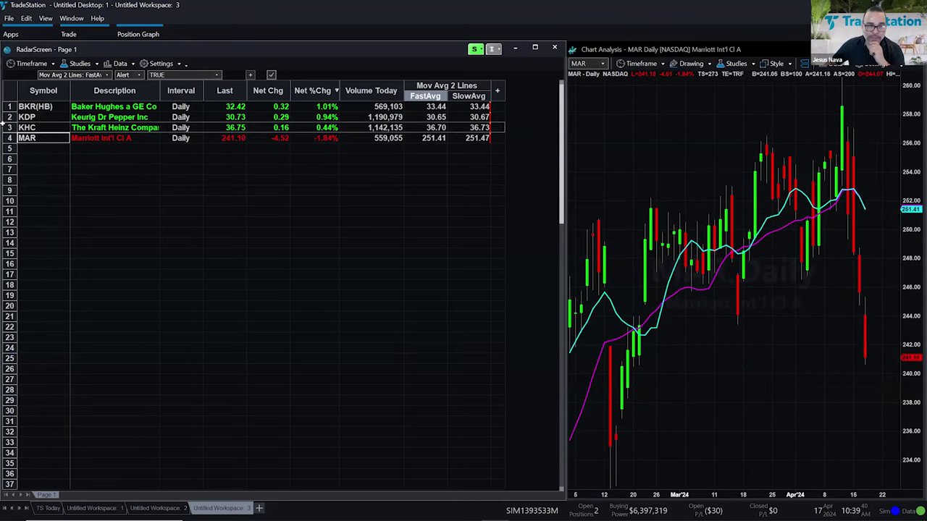
pyautogui.click(42, 129)
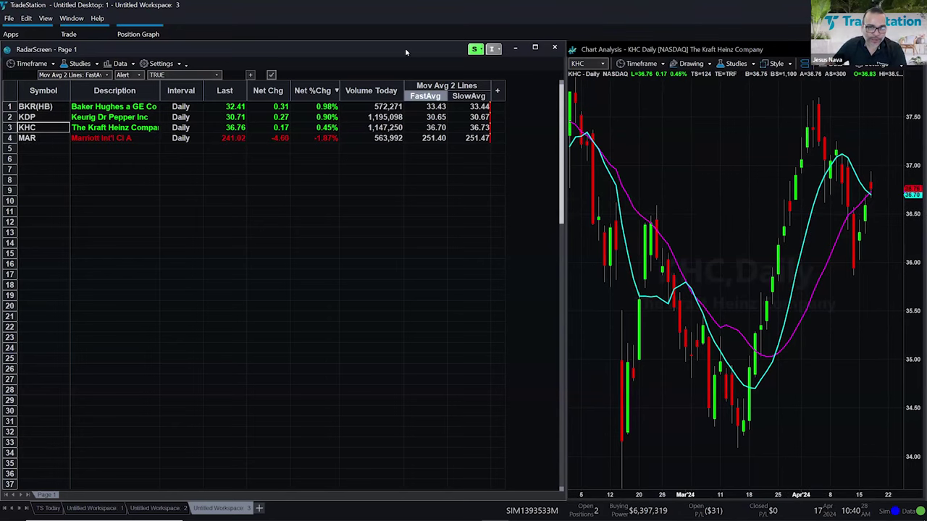
# - Review the alert settings of Mov Avg 2 Lines for all symbols, and close them without changes
pyautogui.rightClick(448, 85)
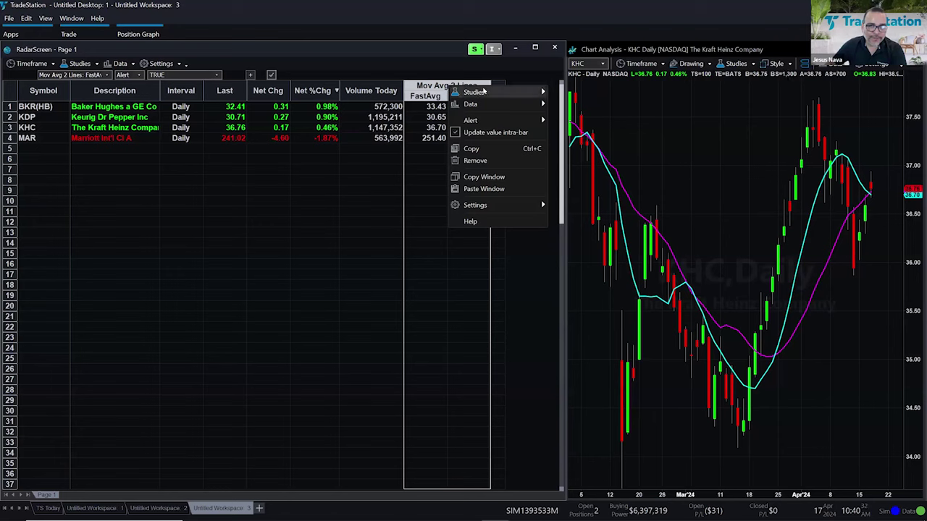
pyautogui.moveTo(484, 90)
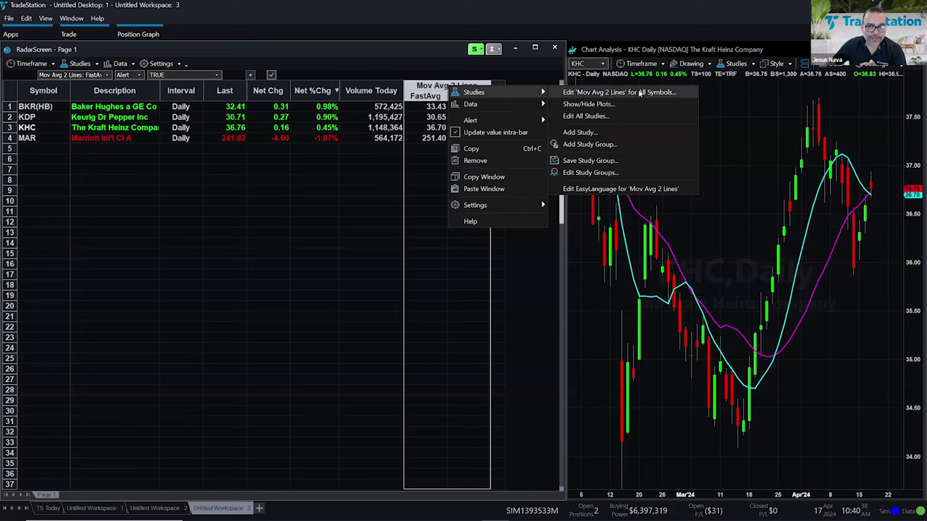
pyautogui.click(639, 93)
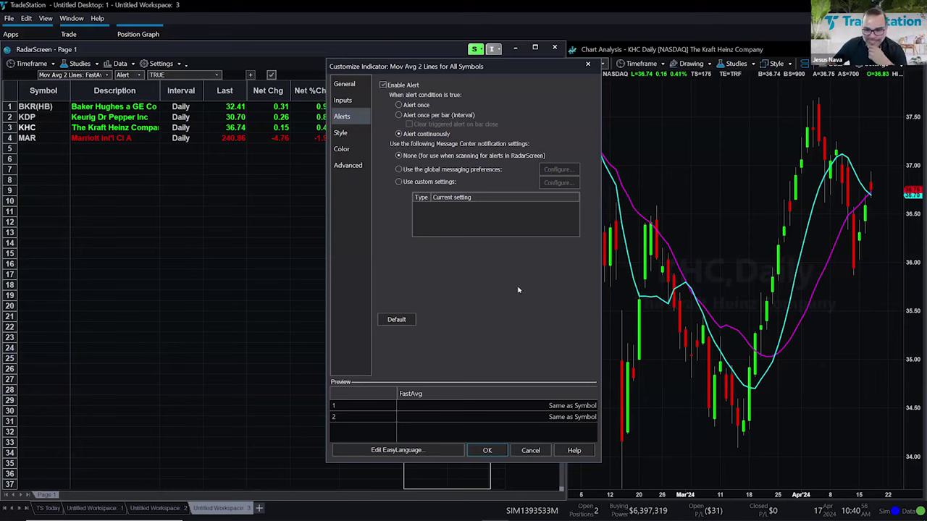
pyautogui.click(532, 451)
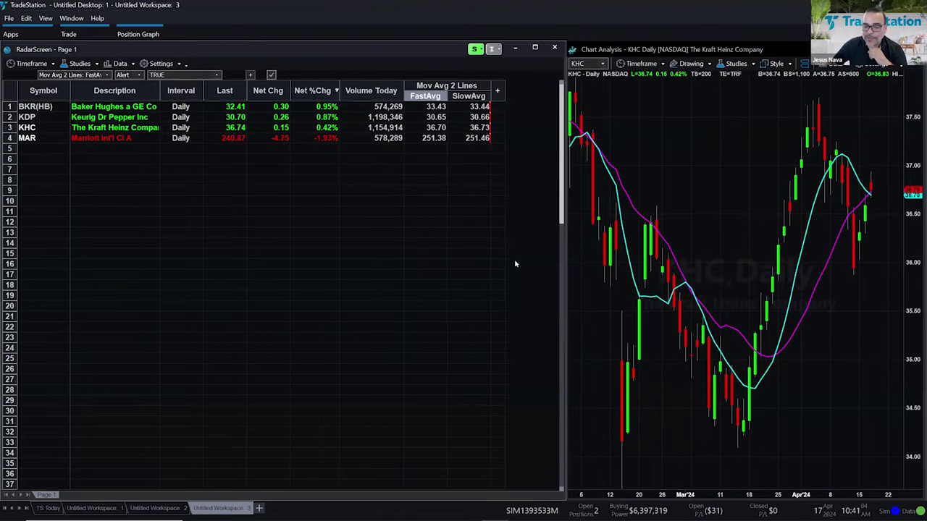
# - Create a new workspace and open a Matrix window in it for KHC
pyautogui.click(259, 509)
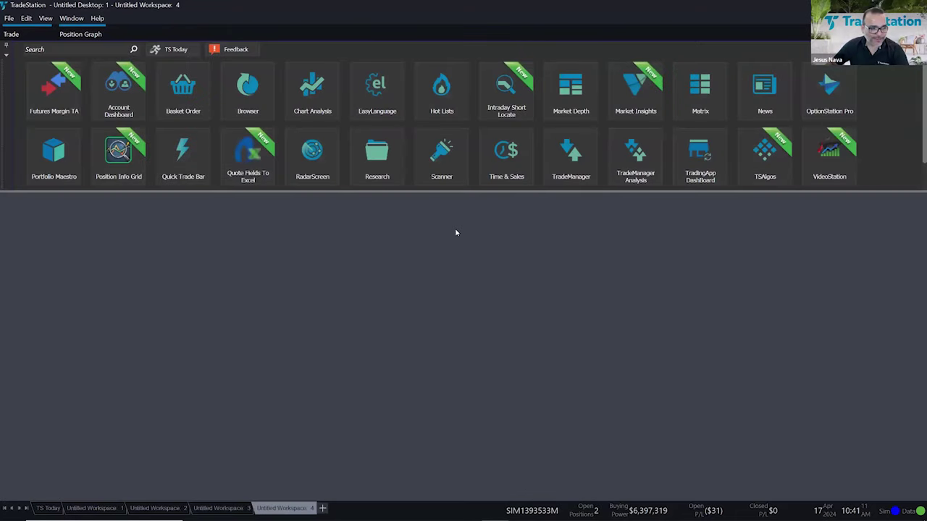
pyautogui.click(701, 105)
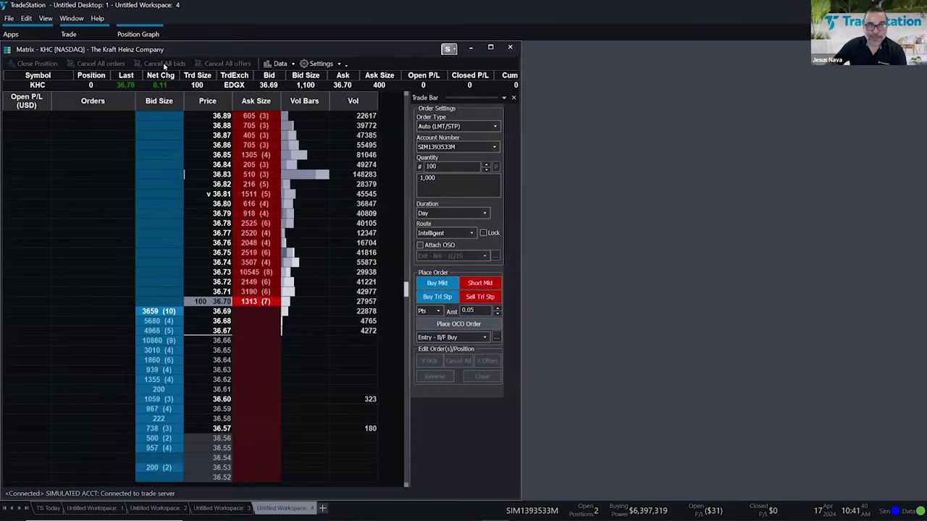
pyautogui.click(68, 34)
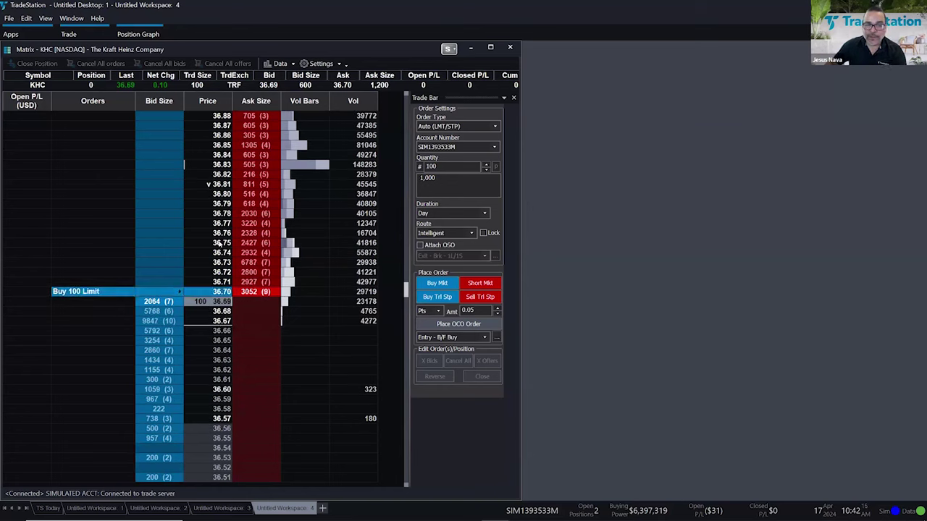
# - Preview 100-share limit and stop market orders at different prices in the Matrix bid and ask columns, without placing any
pyautogui.click(267, 184)
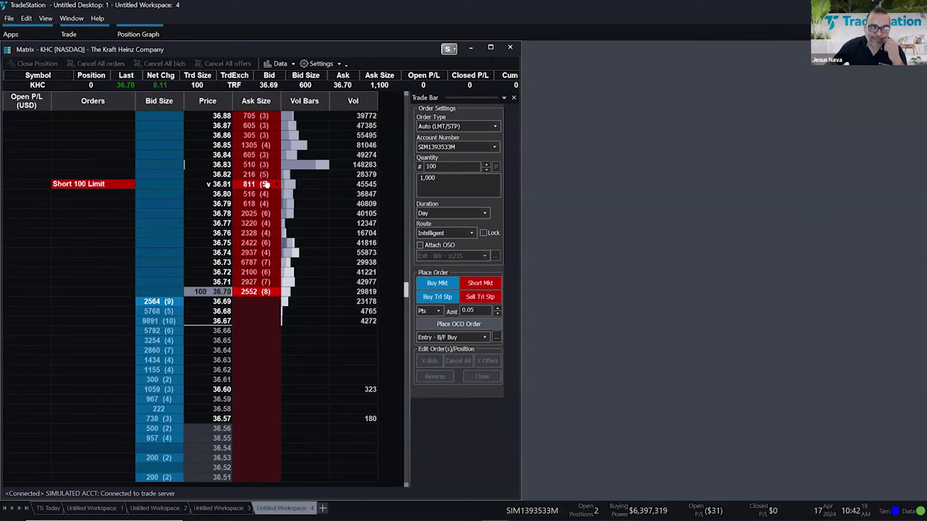
pyautogui.moveTo(266, 184); pyautogui.dragTo(262, 248)
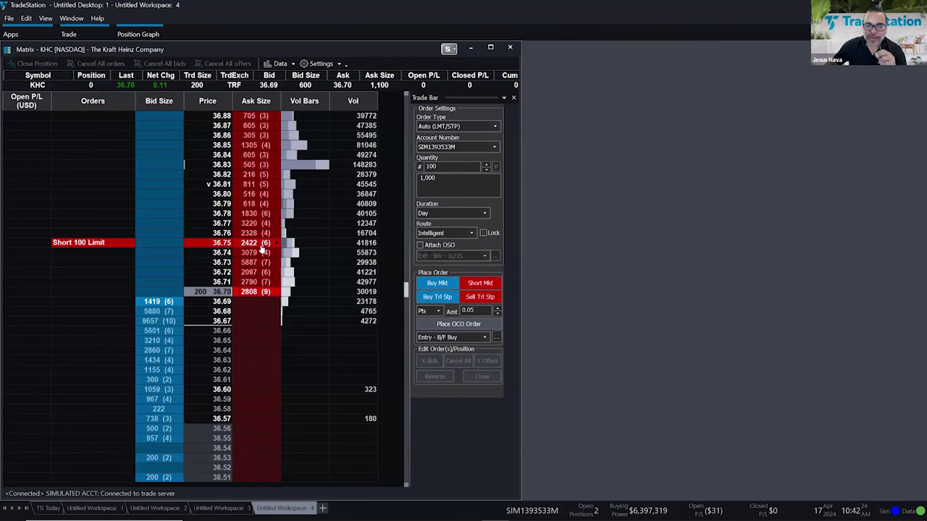
pyautogui.moveTo(262, 248); pyautogui.dragTo(258, 319)
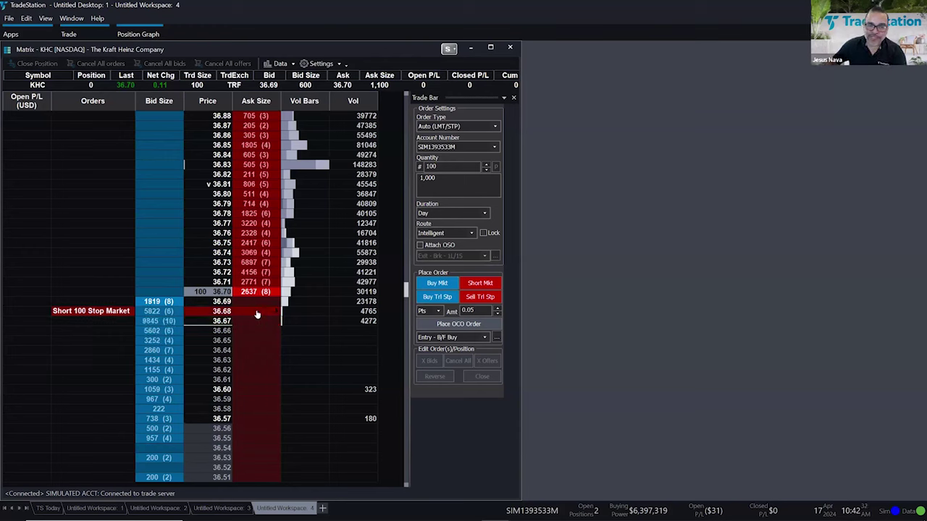
pyautogui.moveTo(257, 314); pyautogui.dragTo(257, 291)
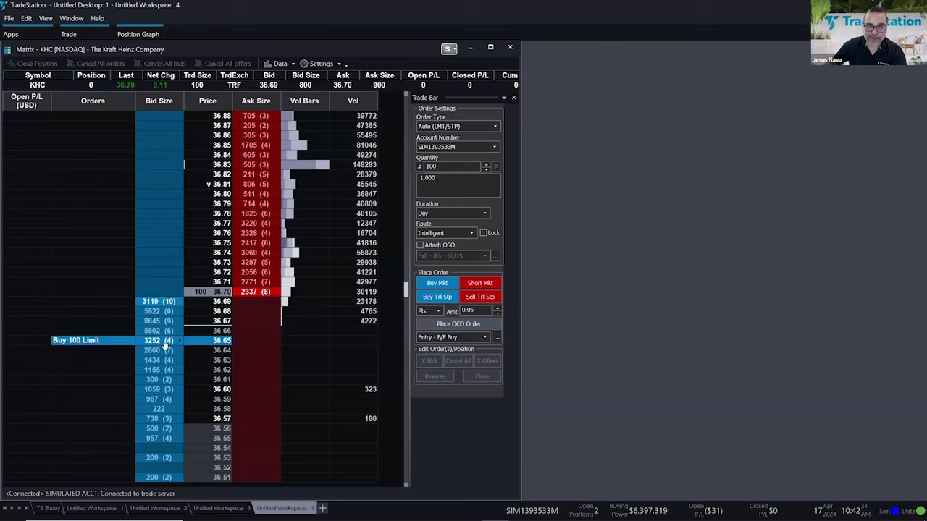
pyautogui.click(253, 164)
pyautogui.moveTo(253, 164); pyautogui.dragTo(163, 349)
pyautogui.click(163, 350)
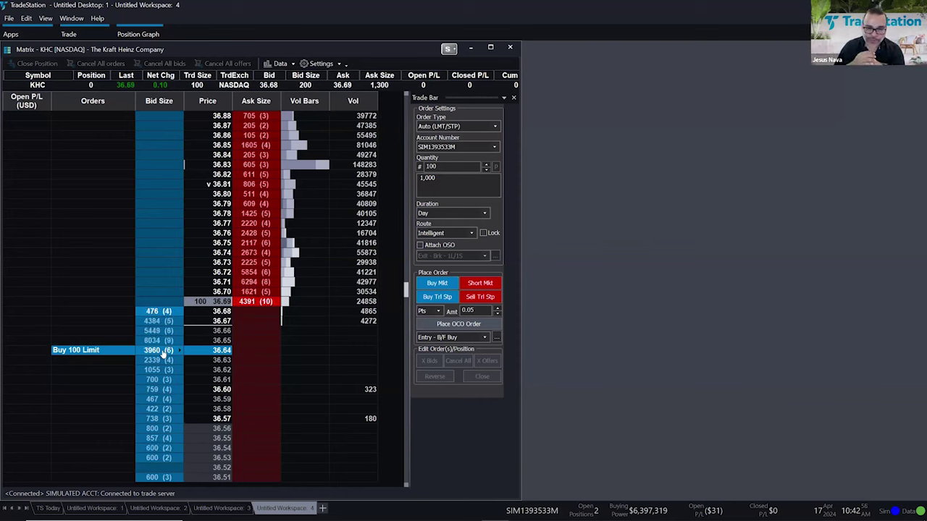
pyautogui.moveTo(164, 353); pyautogui.dragTo(342, 114)
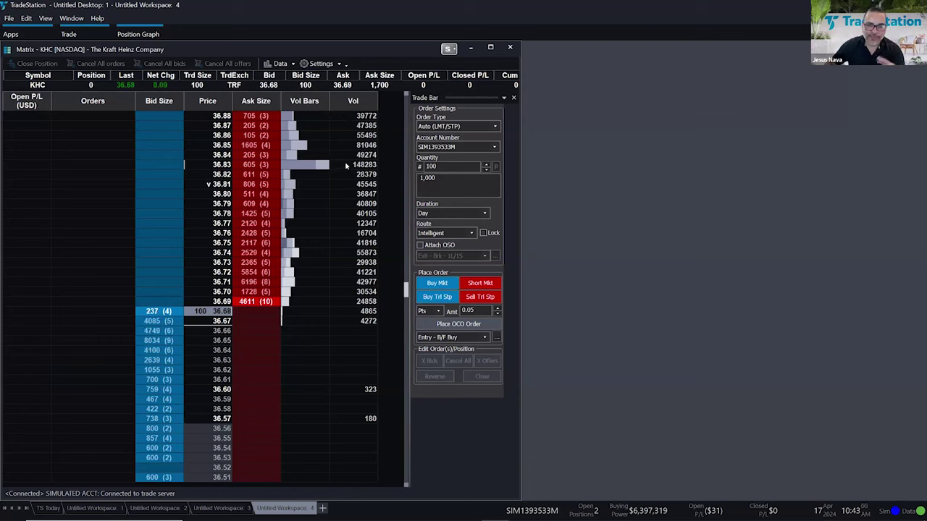
# - Examine the KHC price ladder above and below the last price, including its volume bars, traded volumes and bid and ask sizes
pyautogui.scroll(2, 368, 217)
pyautogui.scroll(1, 368, 218)
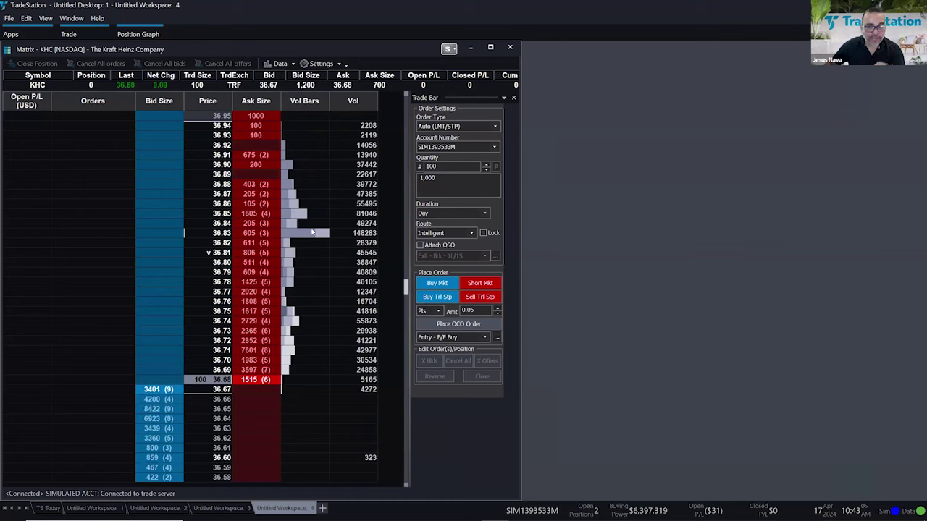
pyautogui.scroll(-3, 311, 231)
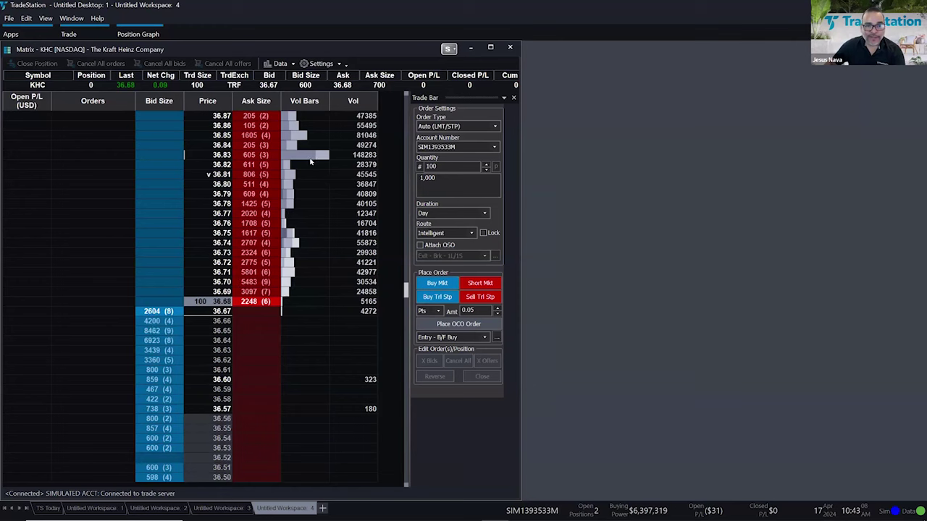
pyautogui.click(233, 158)
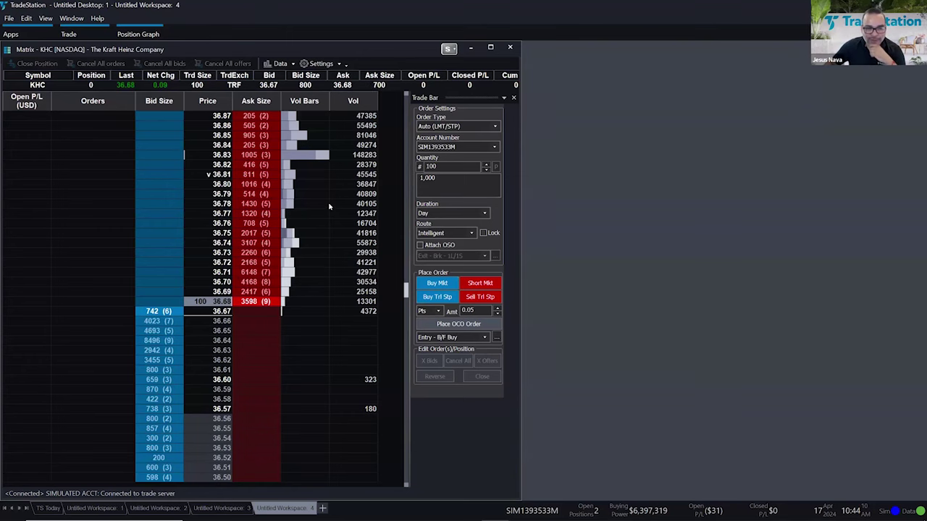
pyautogui.click(257, 271)
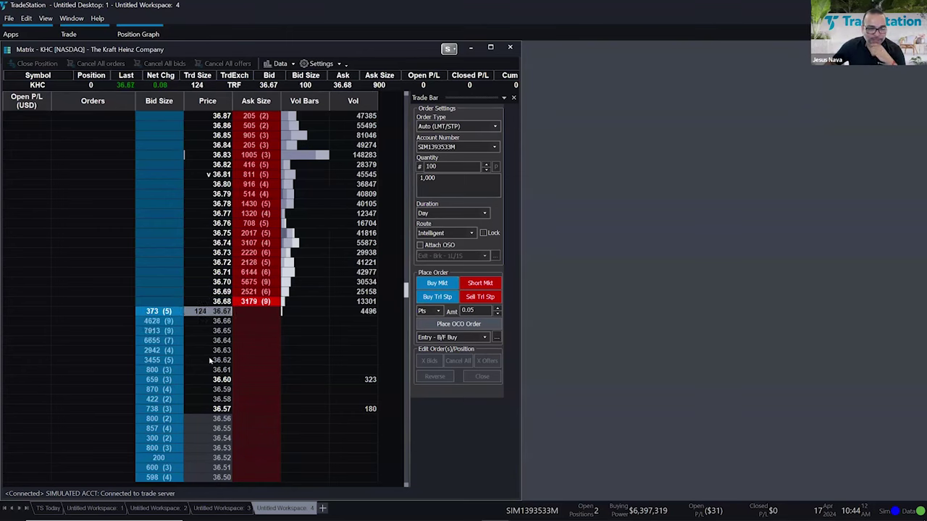
pyautogui.scroll(-3, 214, 355)
pyautogui.scroll(-6, 214, 359)
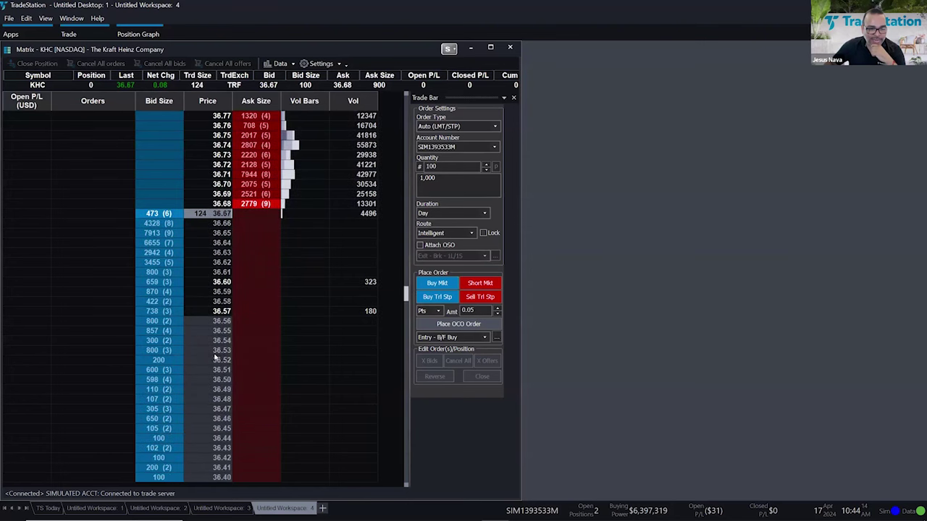
pyautogui.scroll(-1, 409, 307)
pyautogui.scroll(-5, 409, 308)
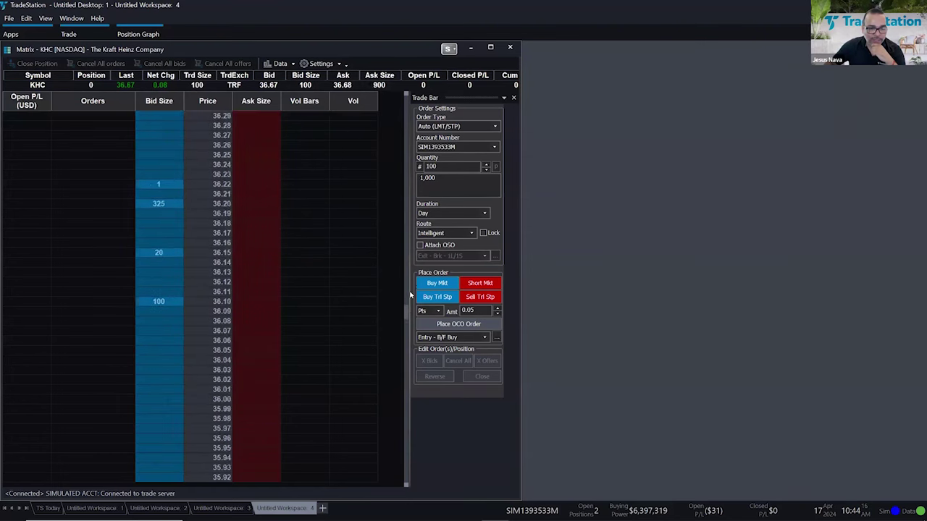
pyautogui.scroll(15, 409, 308)
pyautogui.scroll(2, 197, 352)
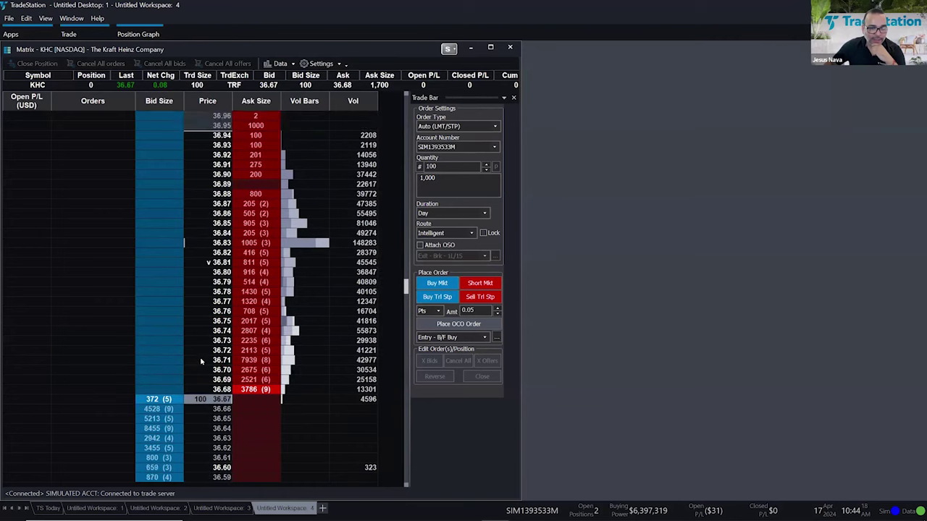
pyautogui.scroll(-2, 202, 352)
pyautogui.scroll(1, 214, 229)
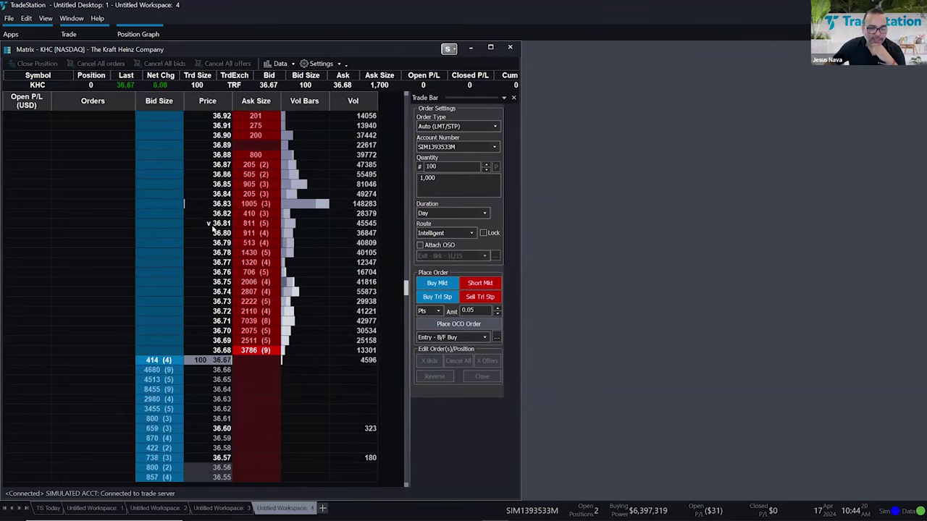
pyautogui.scroll(4, 216, 192)
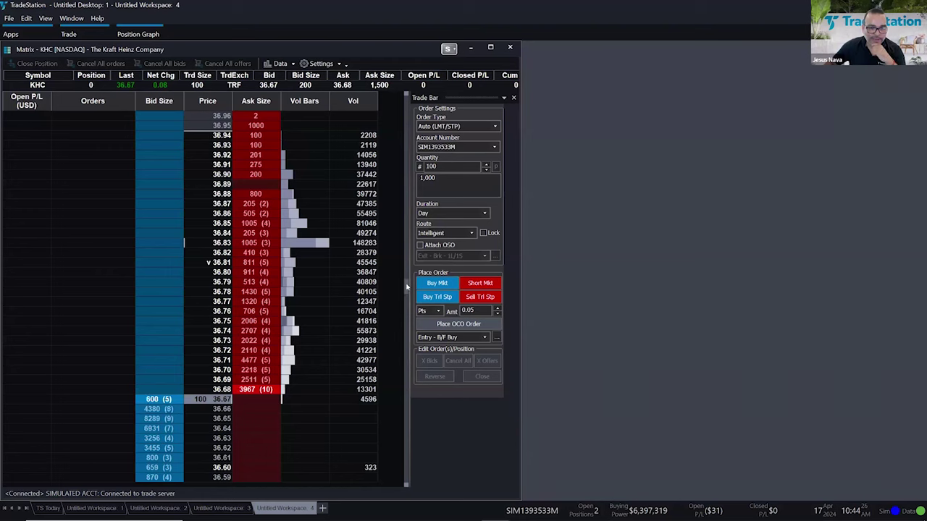
pyautogui.moveTo(408, 289)
pyautogui.mouseDown()
pyautogui.moveTo(405, 328)
pyautogui.moveTo(403, 294)
pyautogui.mouseUp()
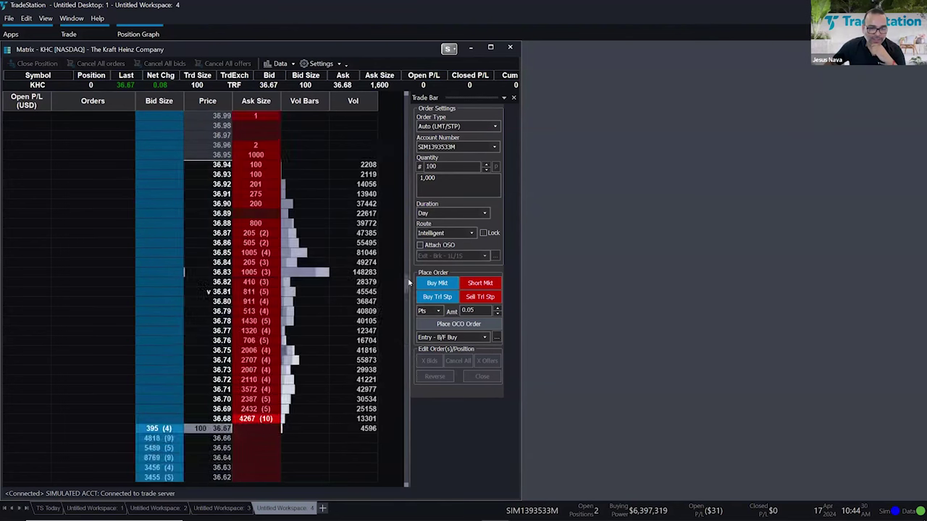
pyautogui.scroll(-6, 405, 289)
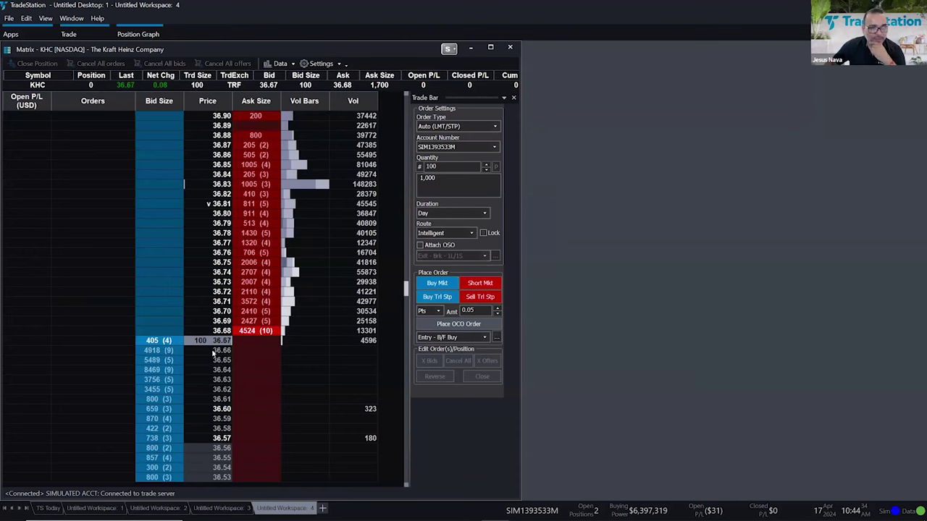
pyautogui.scroll(1, 212, 333)
pyautogui.scroll(2, 213, 333)
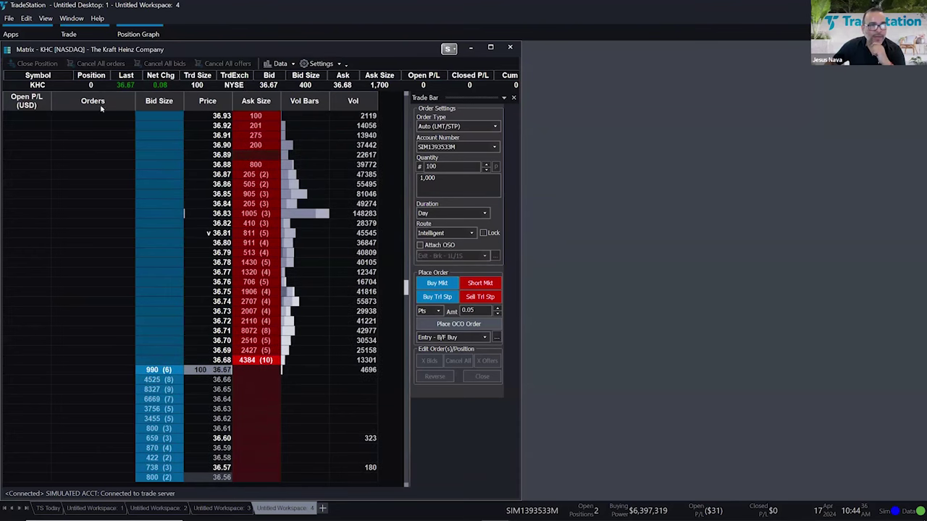
# - Add a Chart Analysis window for KHC to the Matrix workspace
pyautogui.click(20, 36)
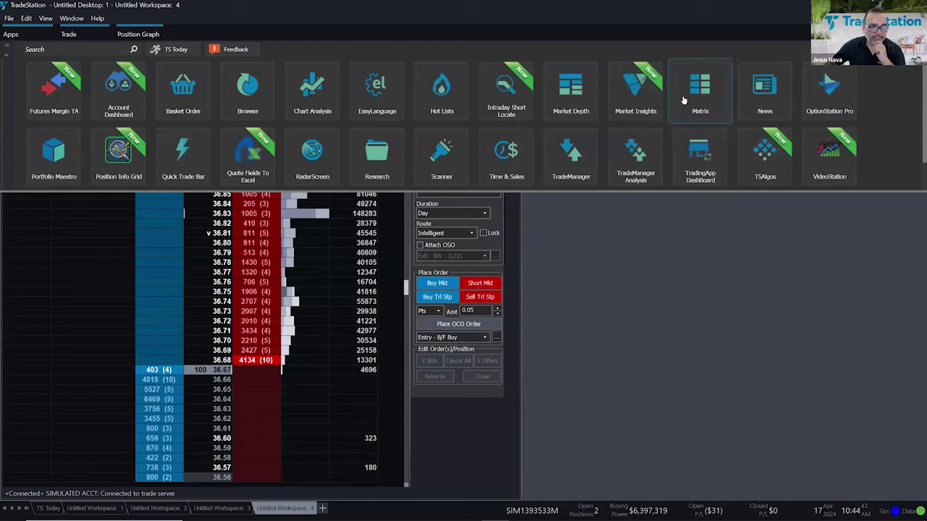
pyautogui.click(326, 105)
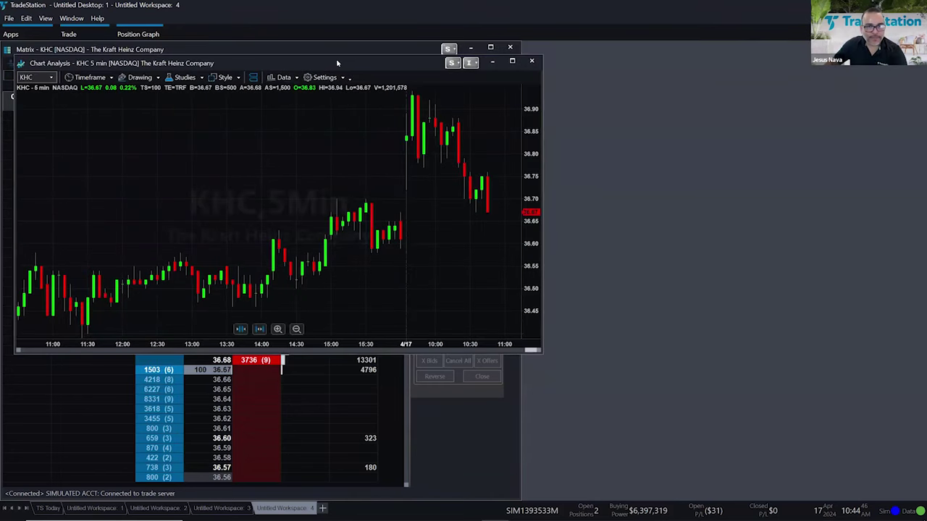
# - Move the KHC chart window beside the Matrix and resize it to fill the remaining workspace area
pyautogui.moveTo(338, 64); pyautogui.dragTo(721, 52)
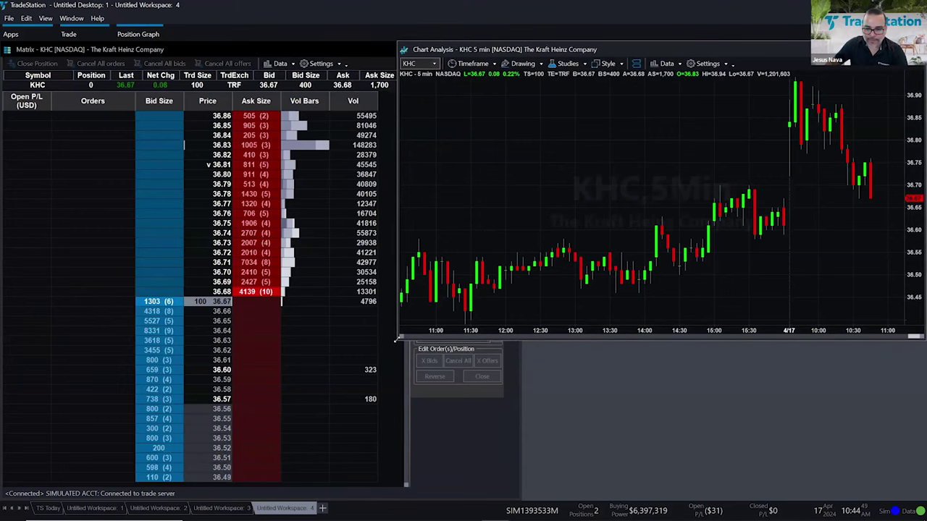
pyautogui.moveTo(397, 338); pyautogui.dragTo(524, 500)
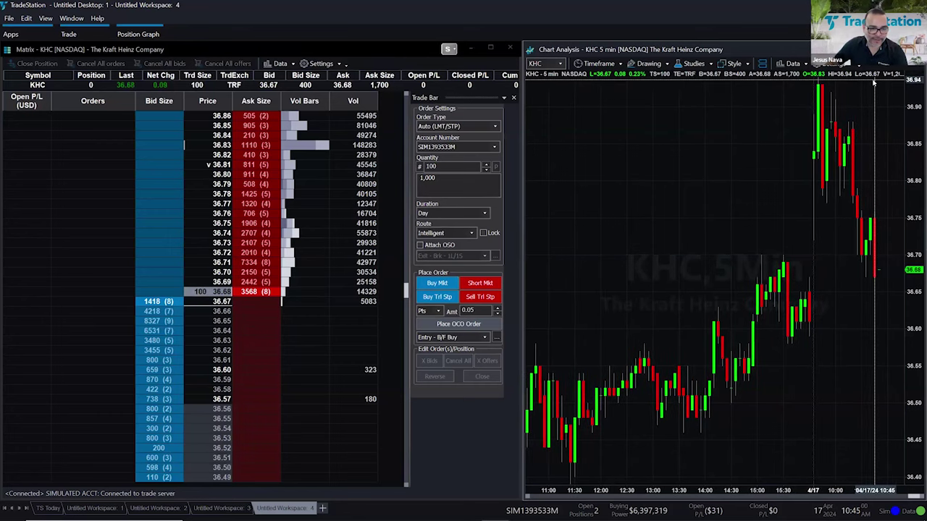
# - Preview a 100-share buy limit order at 36.66 in the Matrix bid column without placing it
pyautogui.click(216, 321)
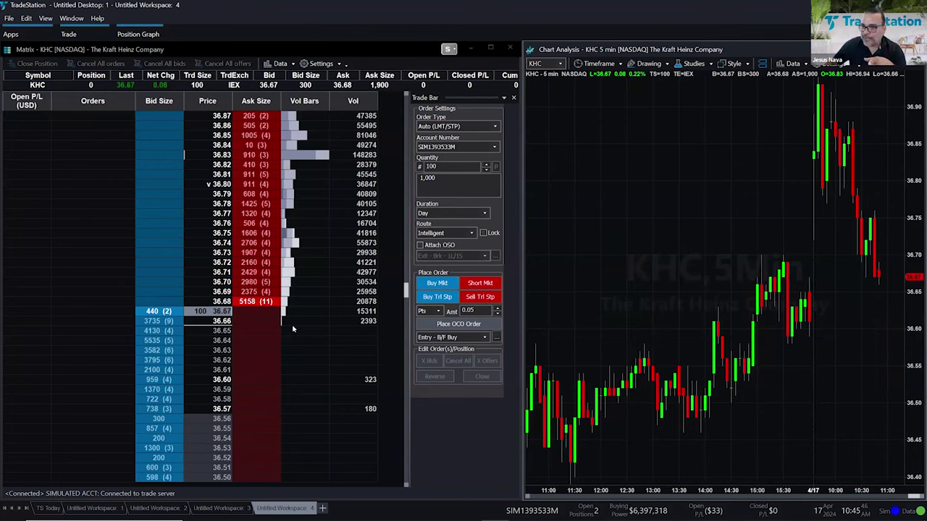
pyautogui.click(163, 312)
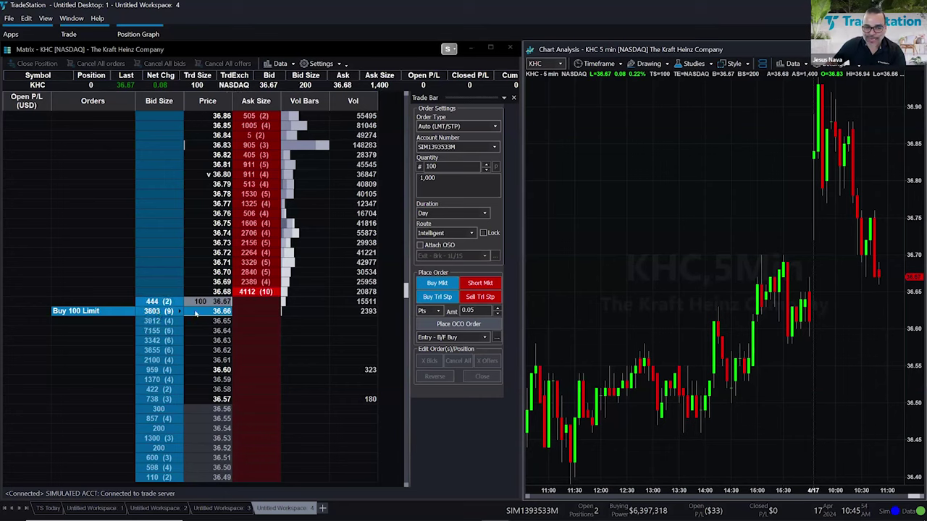
pyautogui.moveTo(161, 316); pyautogui.dragTo(224, 314)
pyautogui.click(160, 315)
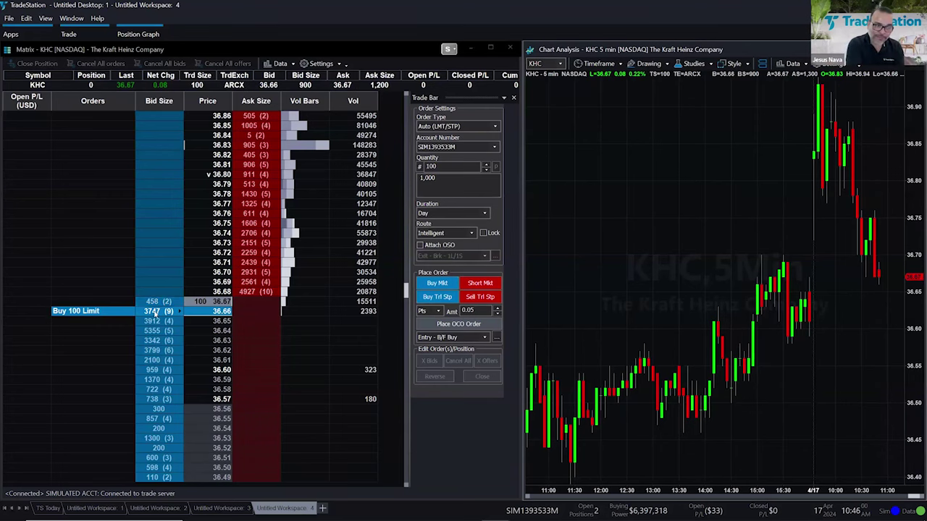
# - Set the order quantity to 1,000 shares and place a buy limit order for KHC at 36.66
pyautogui.moveTo(155, 314); pyautogui.dragTo(443, 181)
pyautogui.doubleClick(446, 166)
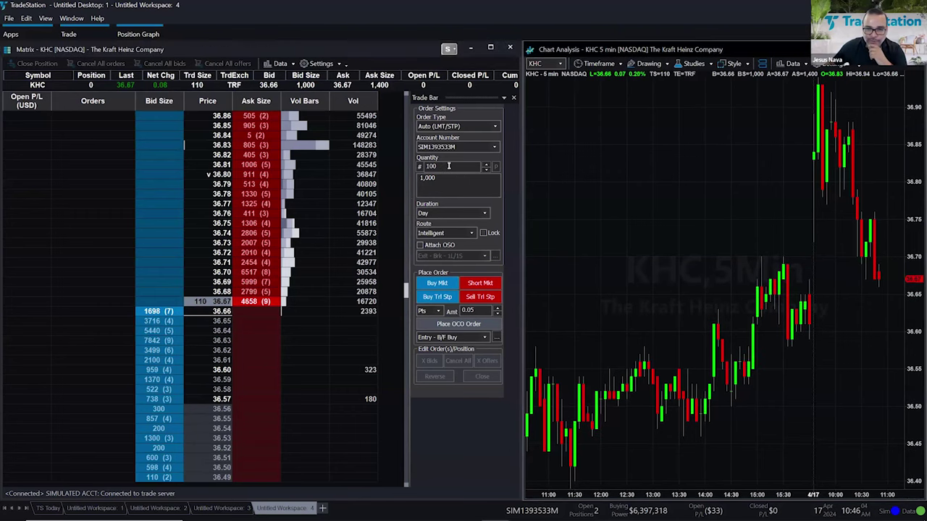
pyautogui.write('1,')
pyautogui.write('000')
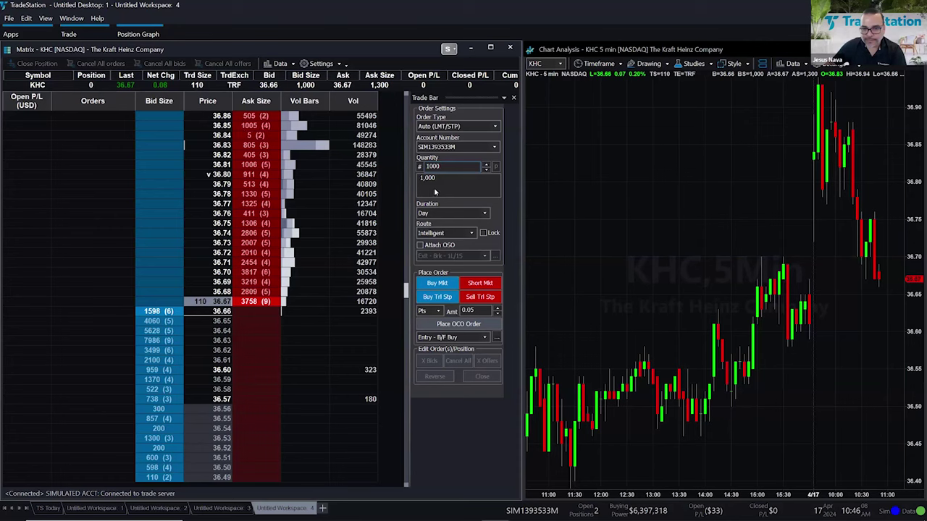
pyautogui.click(432, 181)
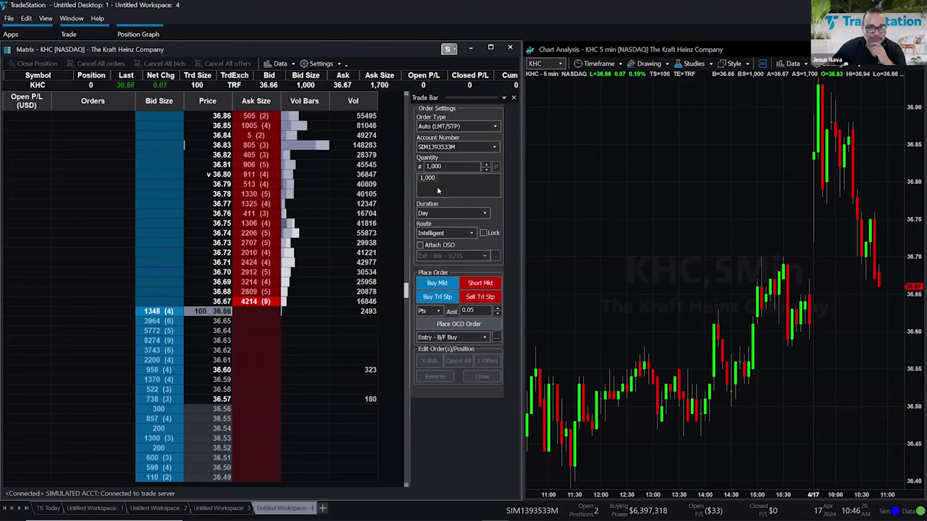
pyautogui.click(157, 311)
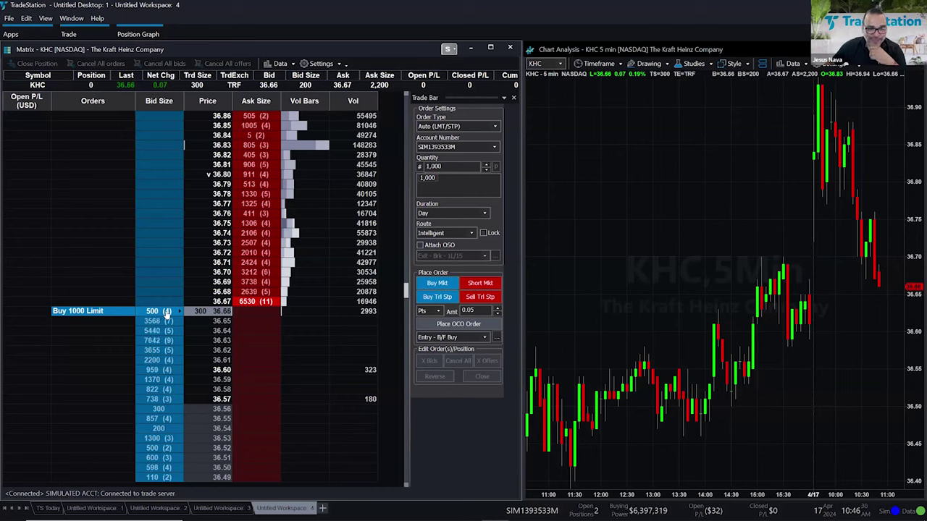
pyautogui.click(167, 312)
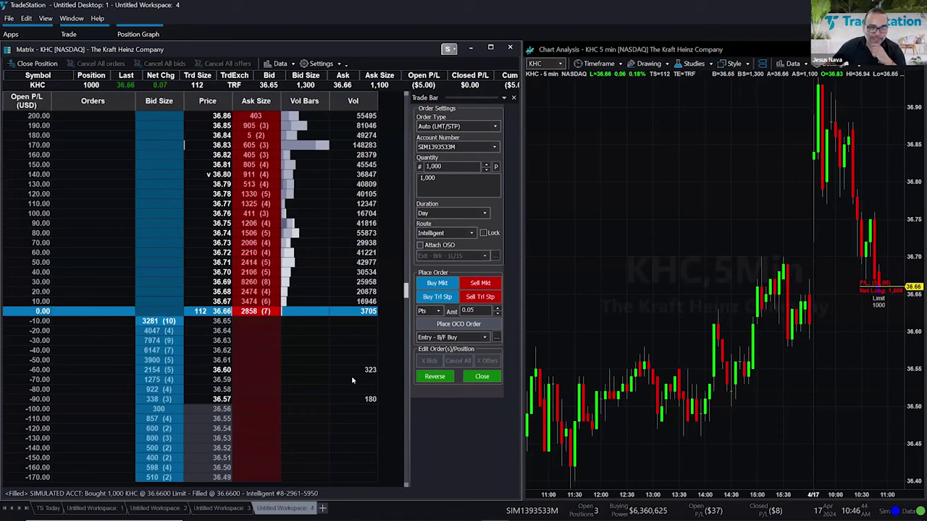
# - Examine the Matrix Open P/L levels above and below the entry price, previewing exit orders without placing any
pyautogui.click(38, 210)
pyautogui.moveTo(37, 211); pyautogui.dragTo(73, 248)
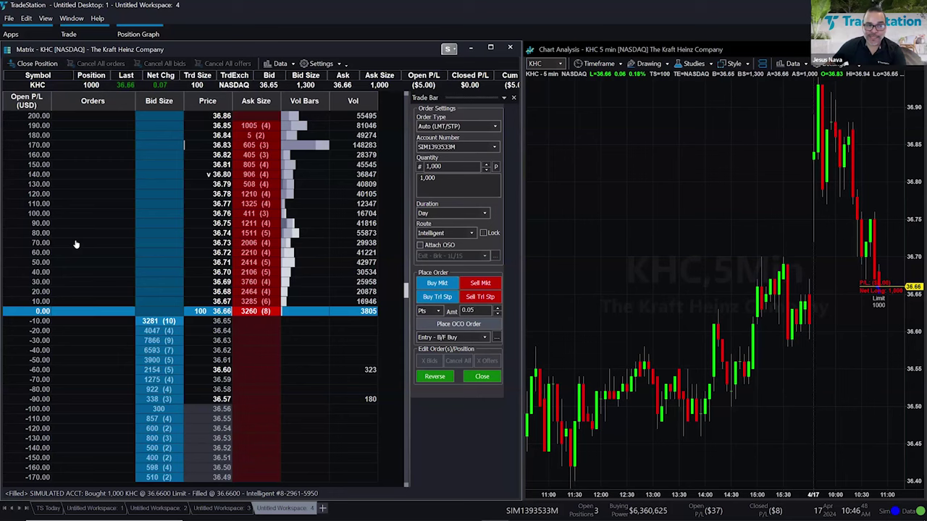
pyautogui.click(48, 303)
pyautogui.moveTo(80, 309); pyautogui.dragTo(225, 321)
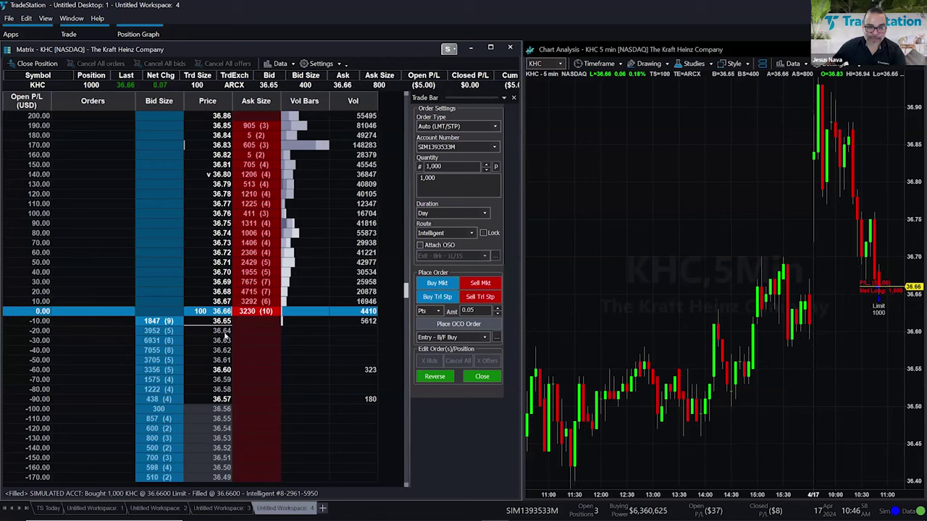
pyautogui.click(38, 330)
pyautogui.moveTo(38, 330); pyautogui.dragTo(41, 210)
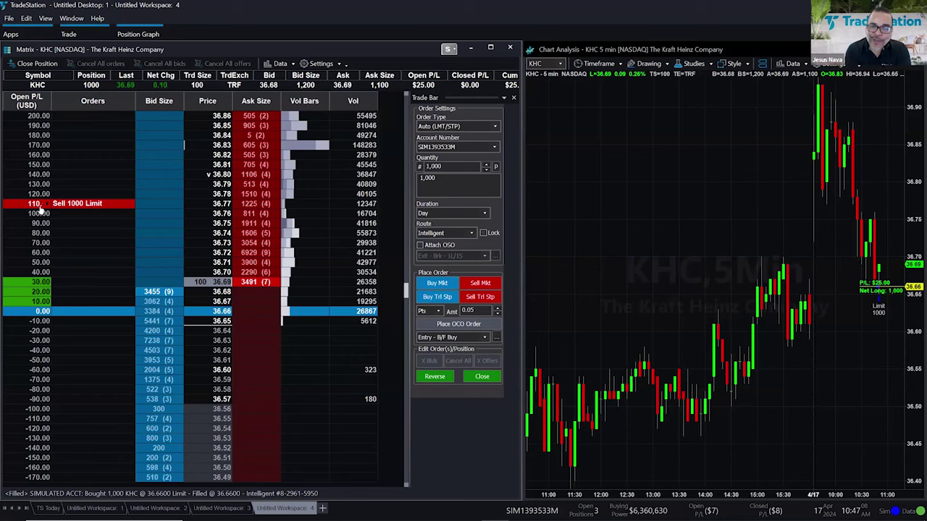
# - Place a 1,000-share sell limit order at 36.76, the 100.00 profit level, check it on the chart, and cancel it
pyautogui.moveTo(42, 208)
pyautogui.mouseDown()
pyautogui.moveTo(47, 215)
pyautogui.moveTo(30, 223)
pyautogui.moveTo(30, 215)
pyautogui.mouseUp()
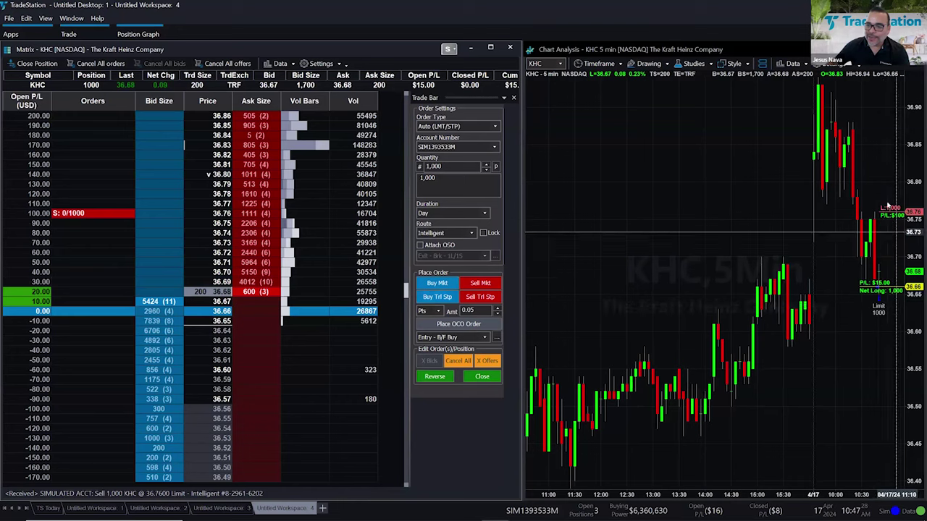
pyautogui.click(807, 361)
pyautogui.scroll(3, 840, 368)
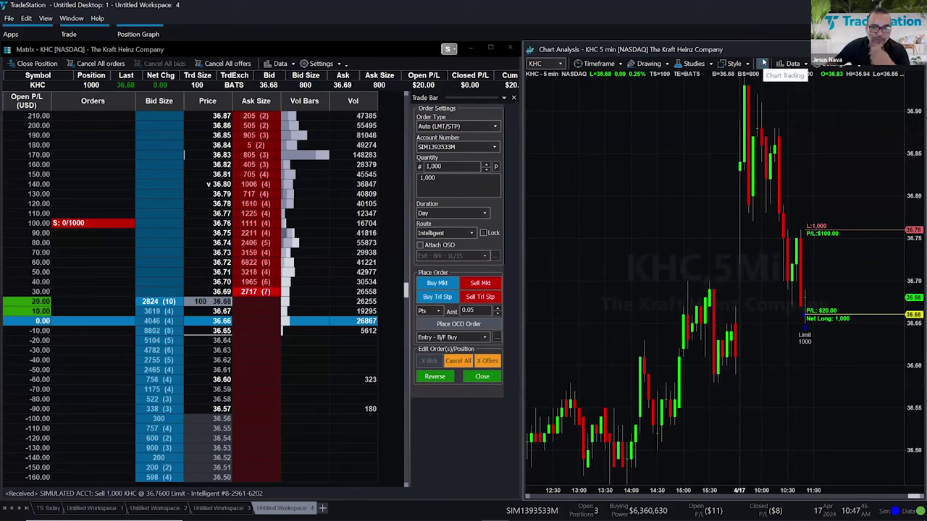
pyautogui.moveTo(29, 301); pyautogui.dragTo(29, 223)
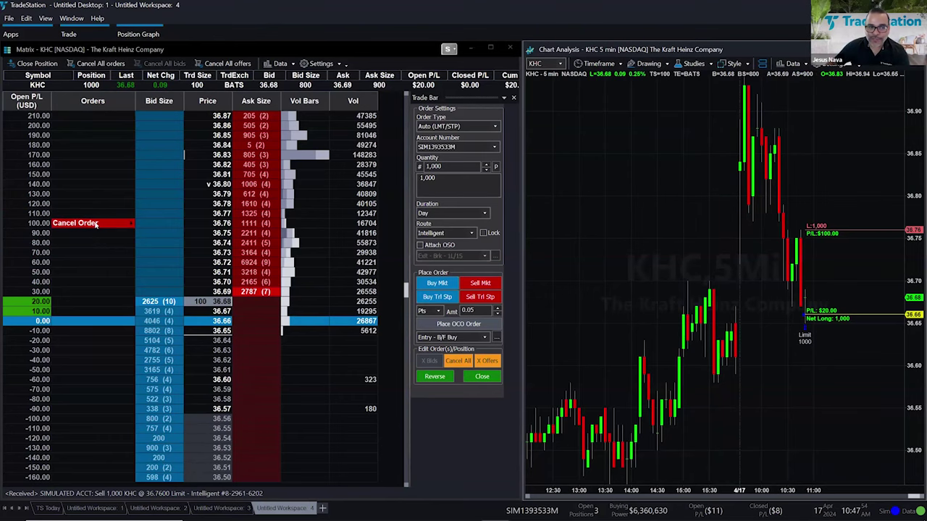
pyautogui.click(95, 224)
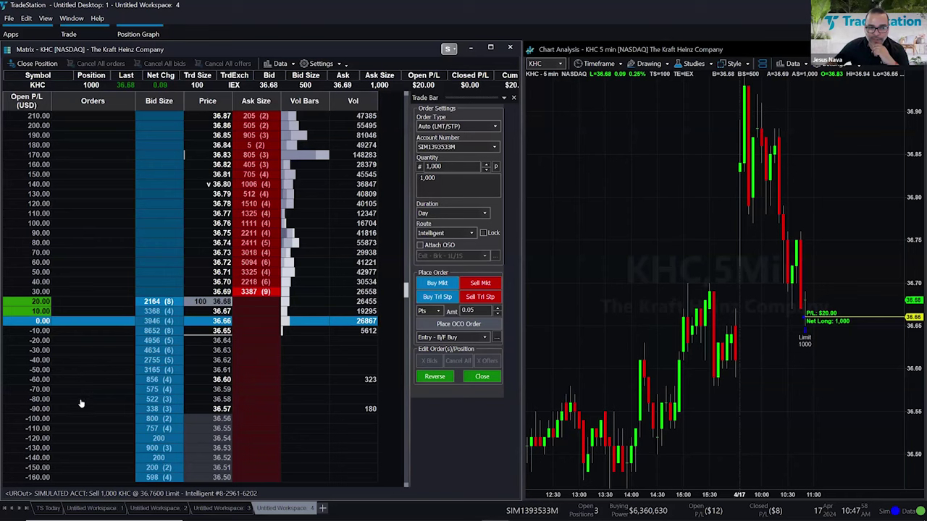
# - Place a 1,000-share sell stop market order at 36.56 and move it up to 36.61
pyautogui.click(25, 420)
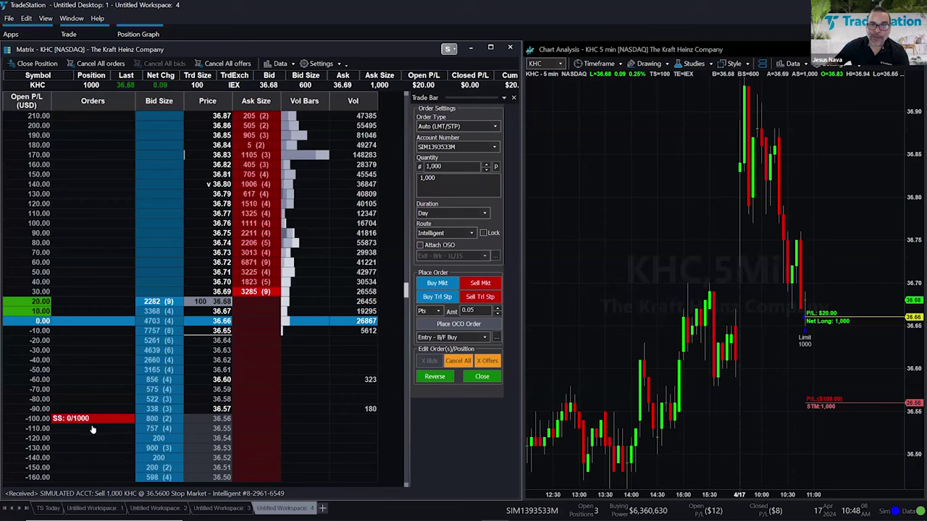
pyautogui.moveTo(94, 420)
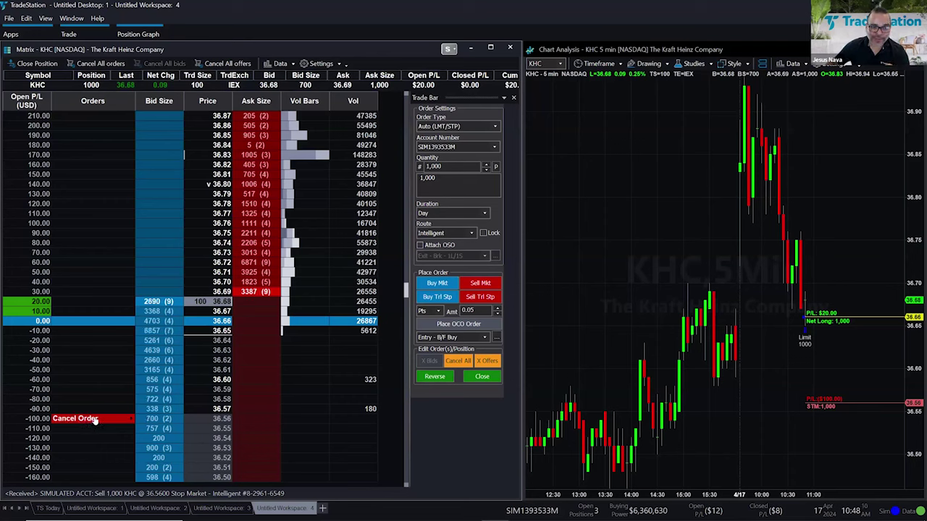
pyautogui.moveTo(94, 420); pyautogui.dragTo(97, 370)
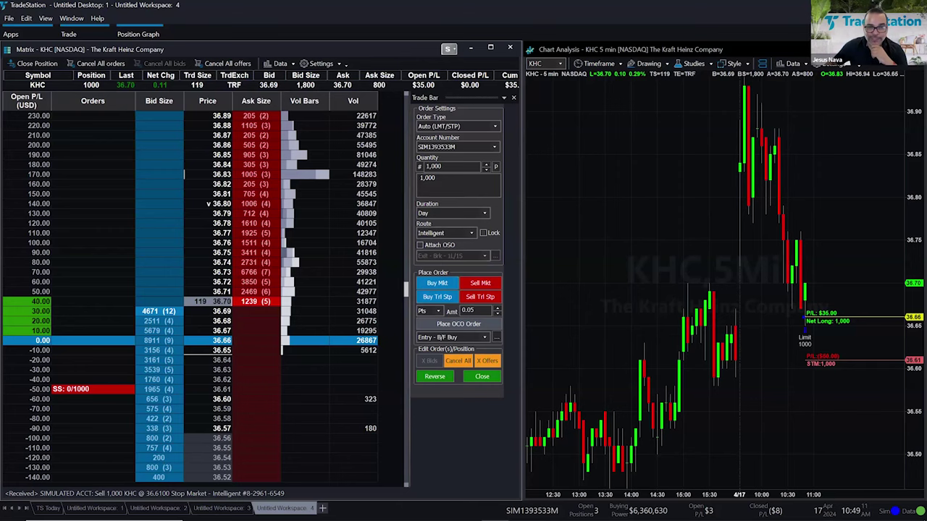
# - Cancel the working sell stop order at 36.61 in the Matrix
pyautogui.click(11, 34)
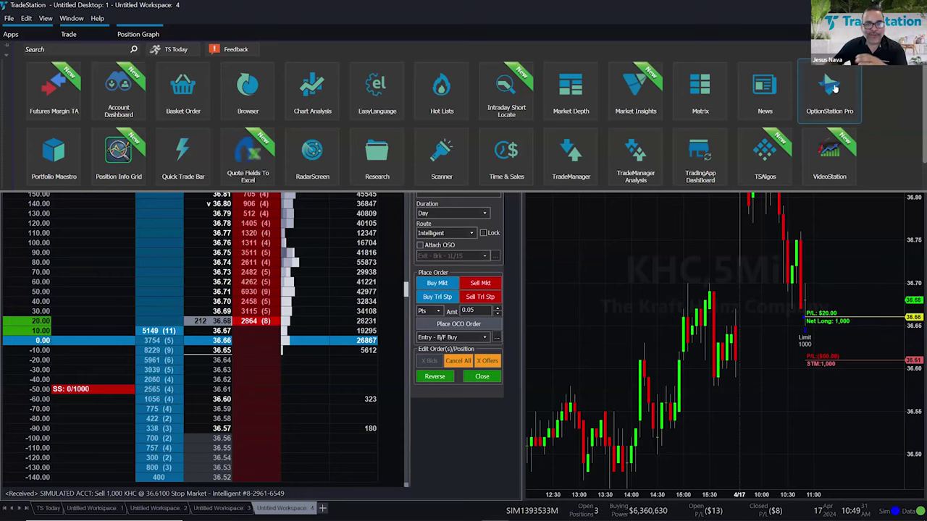
pyautogui.click(452, 270)
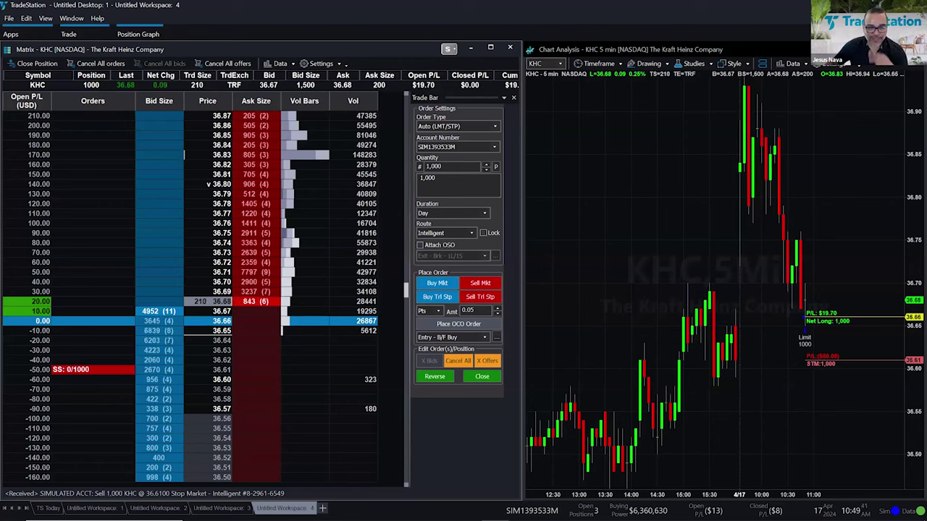
pyautogui.click(101, 371)
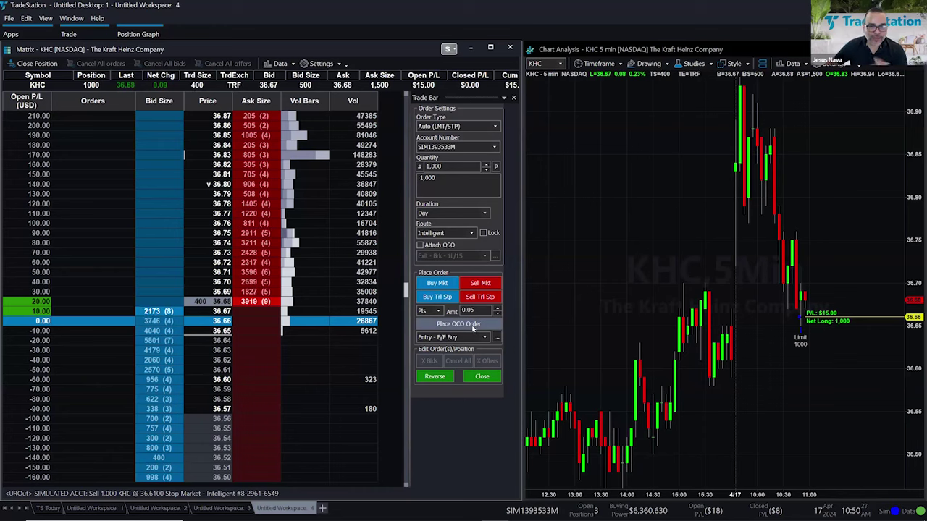
# - Choose the Exit - Brk - 1L/1S OCO template, review its settings, and place the OCO exit order for the KHC position
pyautogui.click(485, 338)
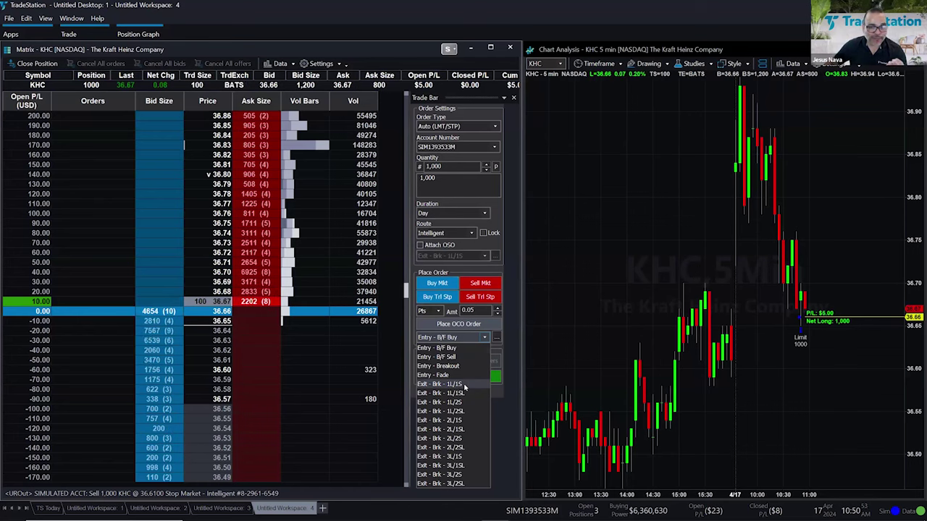
pyautogui.click(466, 385)
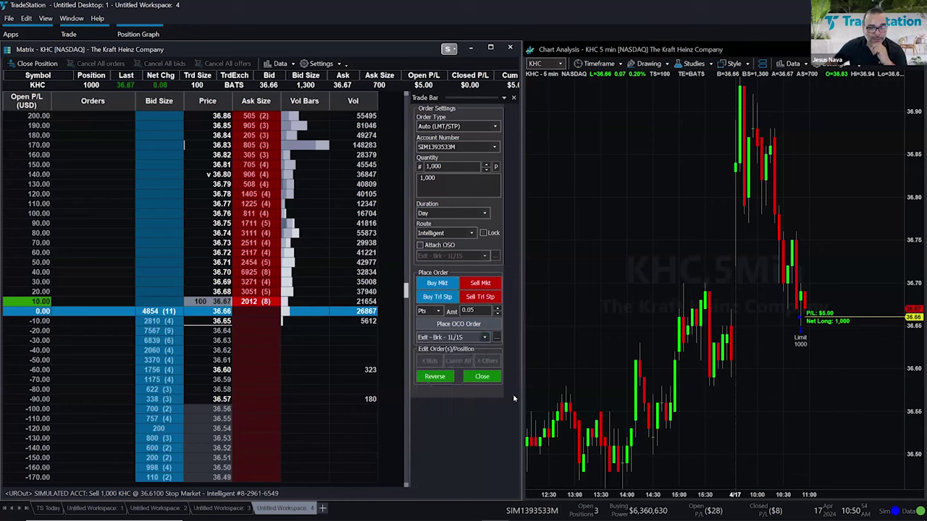
pyautogui.click(497, 339)
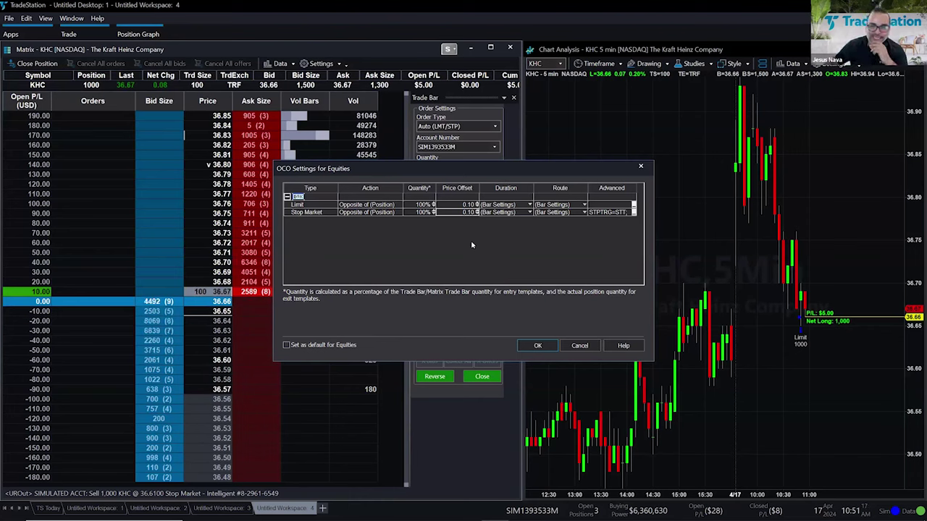
pyautogui.click(539, 346)
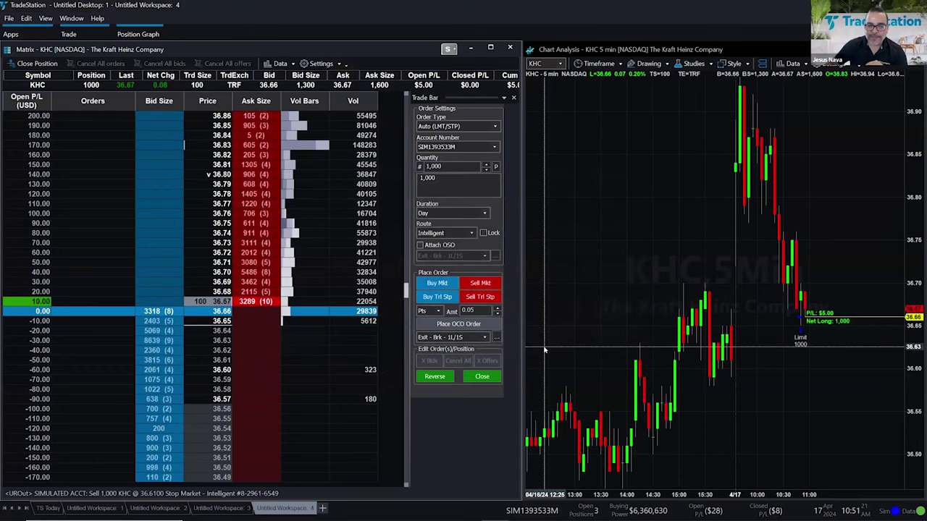
pyautogui.click(458, 324)
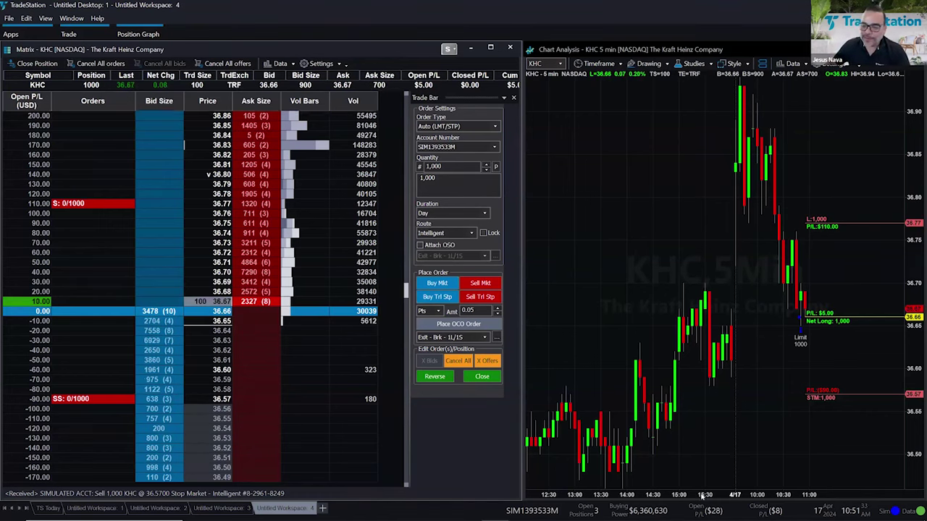
# - Cancel all working KHC orders and close the open 1,000-share position at market
pyautogui.click(257, 263)
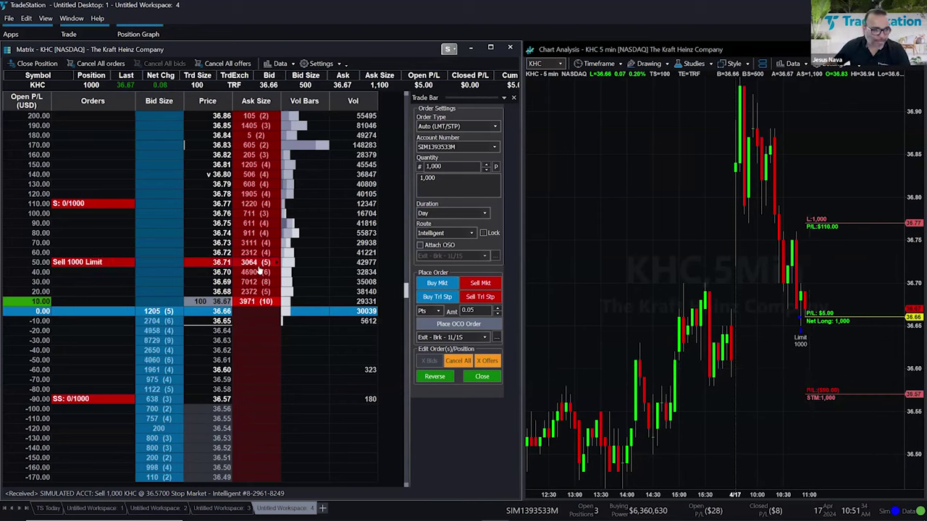
pyautogui.click(80, 262)
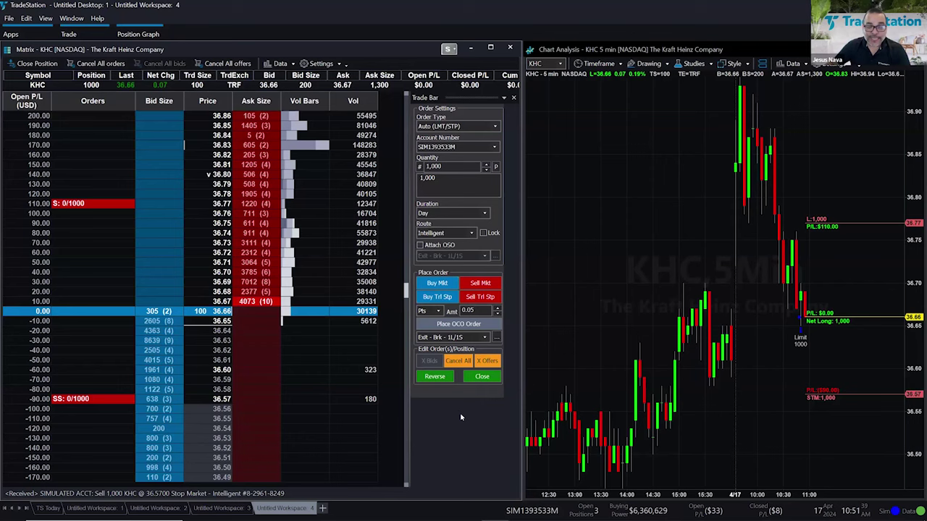
pyautogui.click(466, 364)
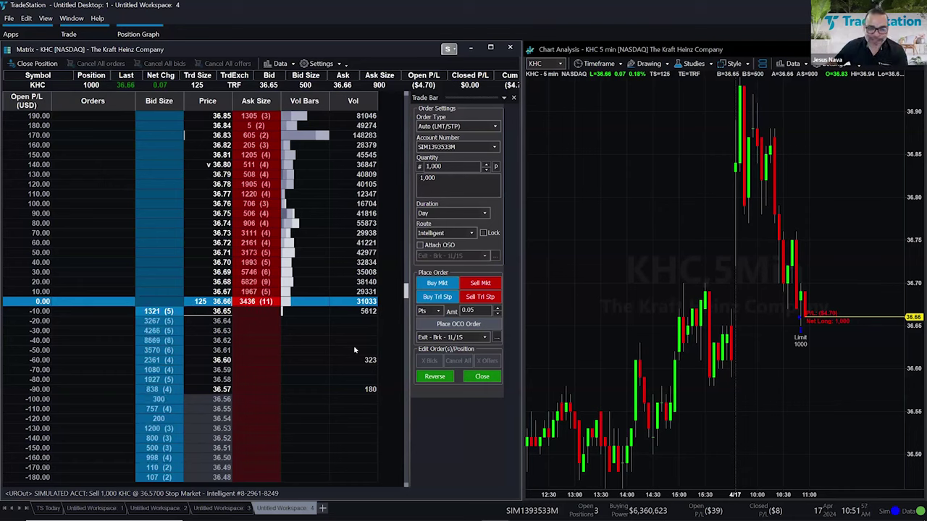
pyautogui.click(485, 378)
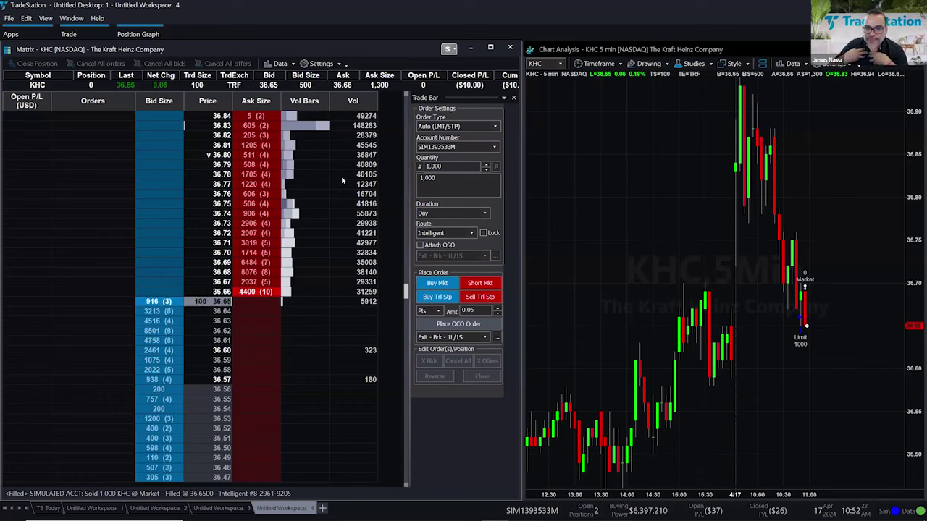
# - Switch the Matrix from KHC to the futures symbol ESM24
pyautogui.scroll(1, 342, 181)
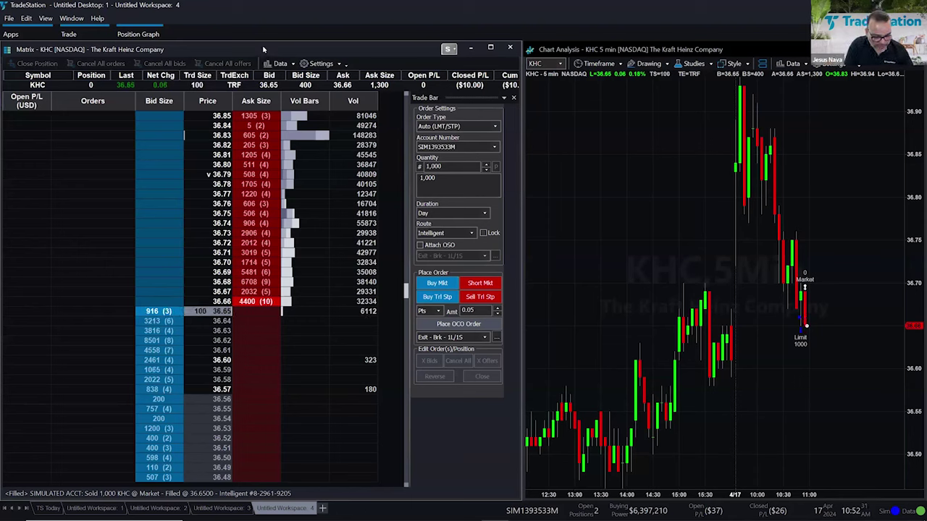
pyautogui.write('esm')
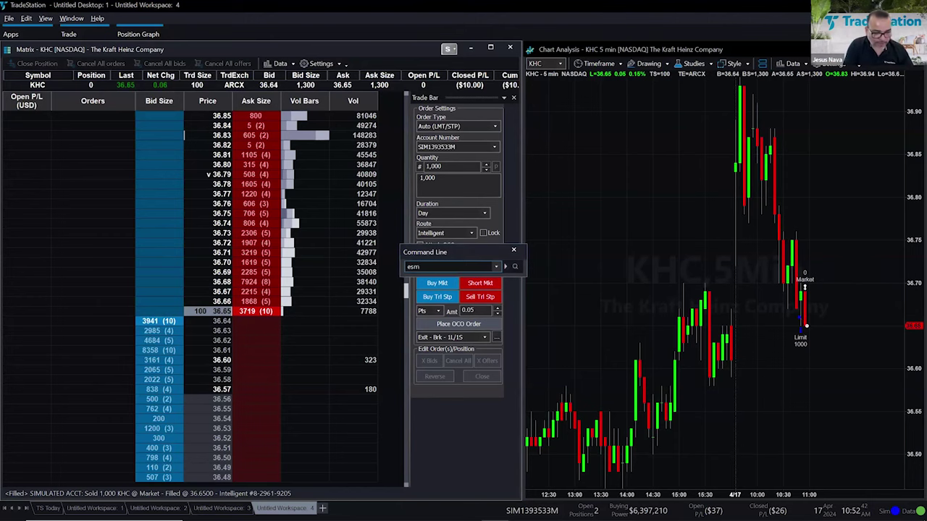
pyautogui.write('24')
pyautogui.press('Return')
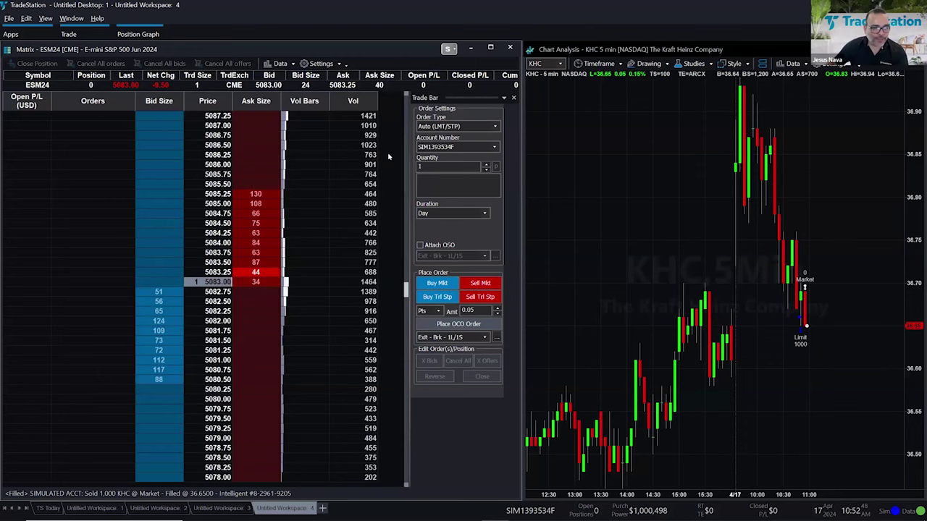
pyautogui.click(153, 320)
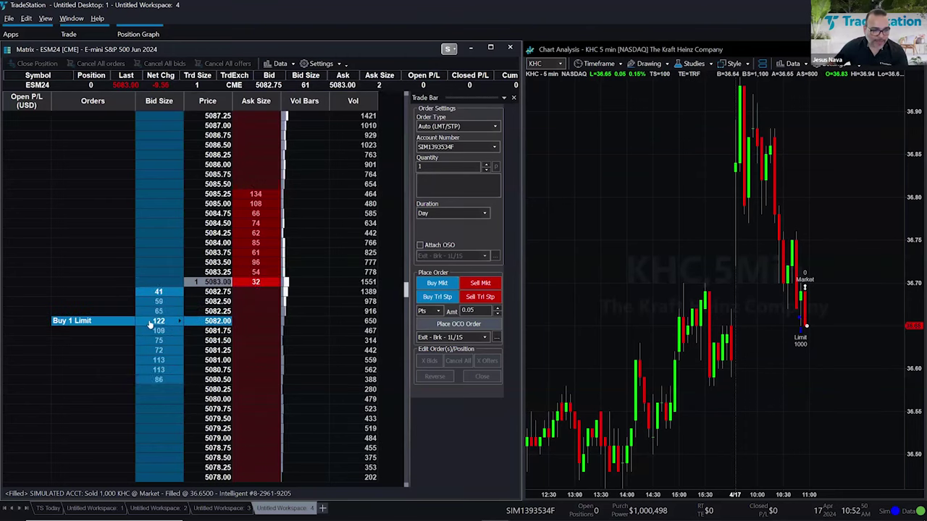
pyautogui.click(256, 252)
pyautogui.moveTo(256, 252); pyautogui.dragTo(256, 320)
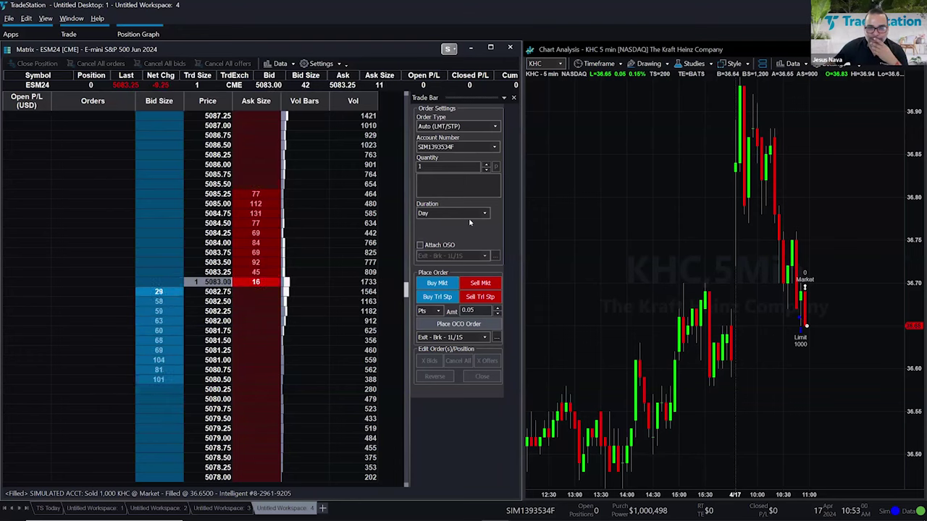
# - Attach the Exit - Brk - 1L/1S OSO template to ESM24 orders and review its futures price offset settings
pyautogui.click(448, 247)
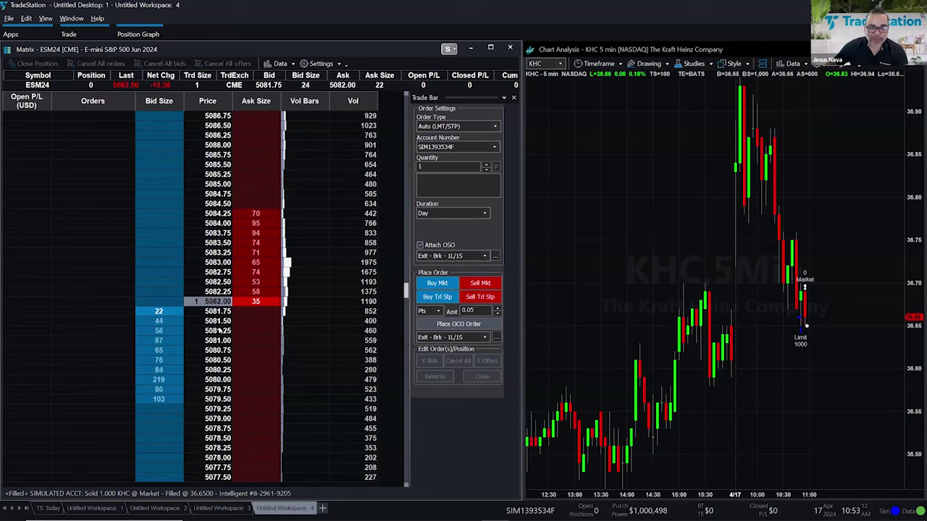
pyautogui.click(496, 256)
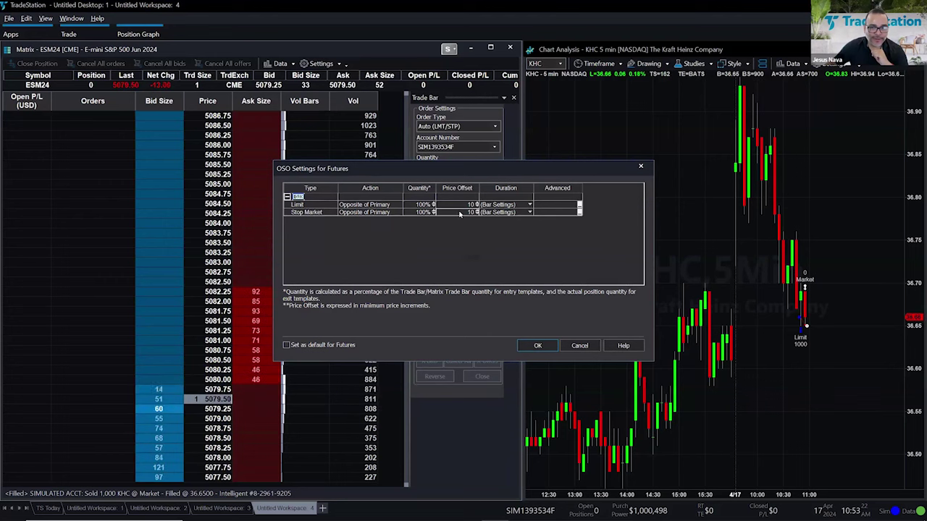
pyautogui.click(543, 348)
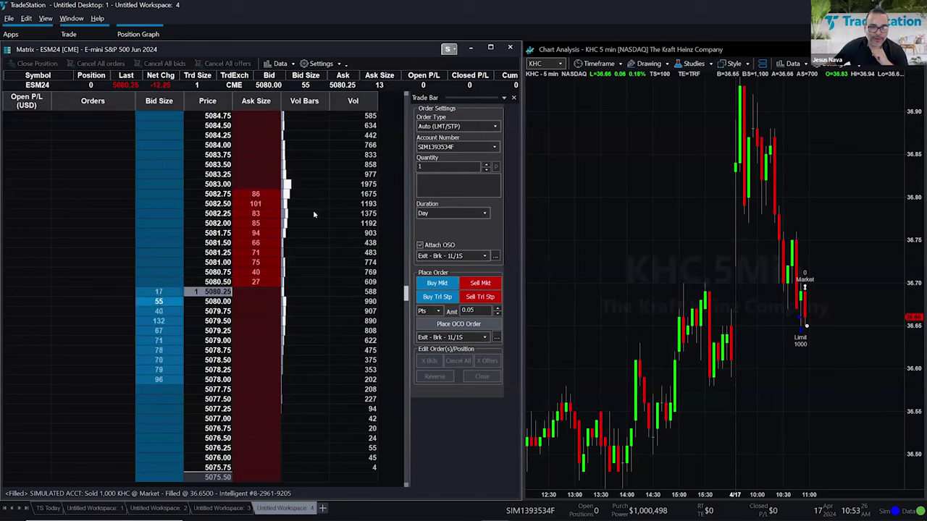
# - Place a limit order to sell 1 ESM24 contract at 5082.00 with the attached OSO exit orders
pyautogui.click(256, 224)
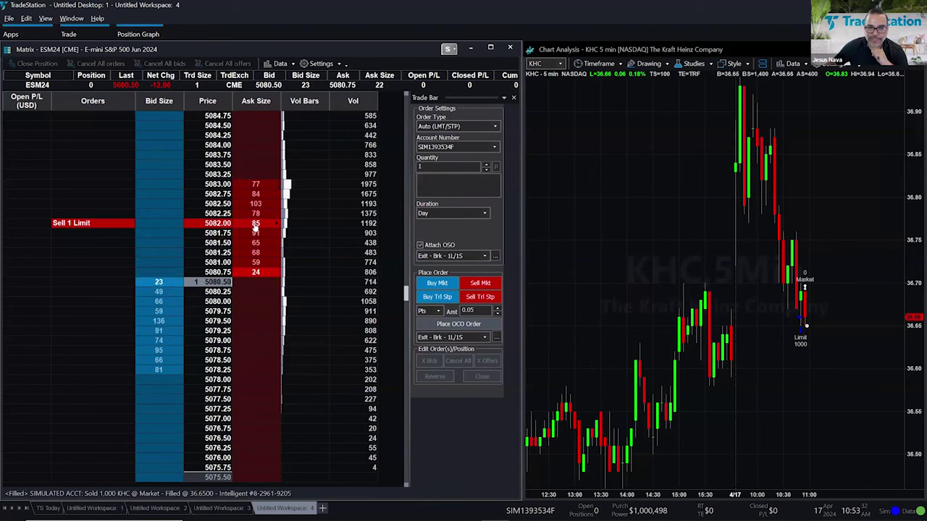
pyautogui.click(256, 224)
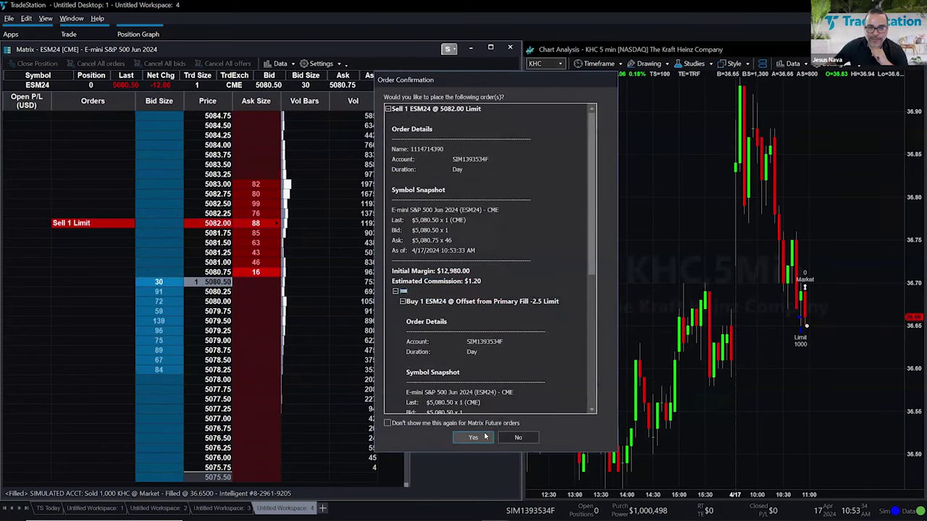
pyautogui.click(472, 437)
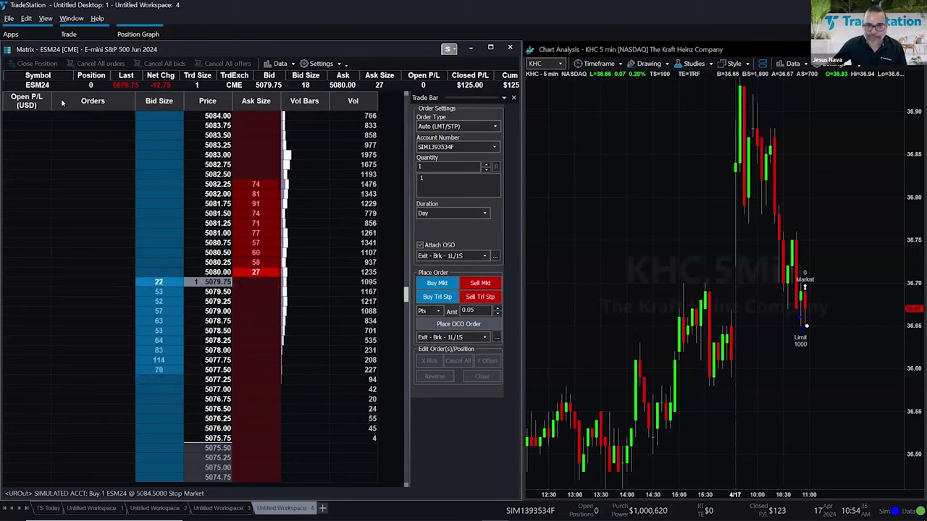
pyautogui.click(159, 184)
pyautogui.click(246, 224)
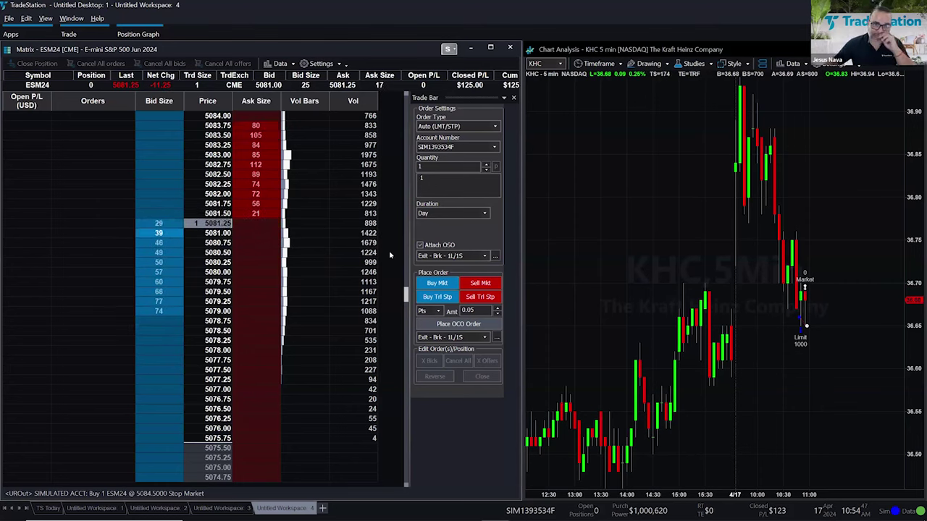
# - Start customizing the Matrix symbol and look up United States stock options for the underlying KHC
pyautogui.click(320, 64)
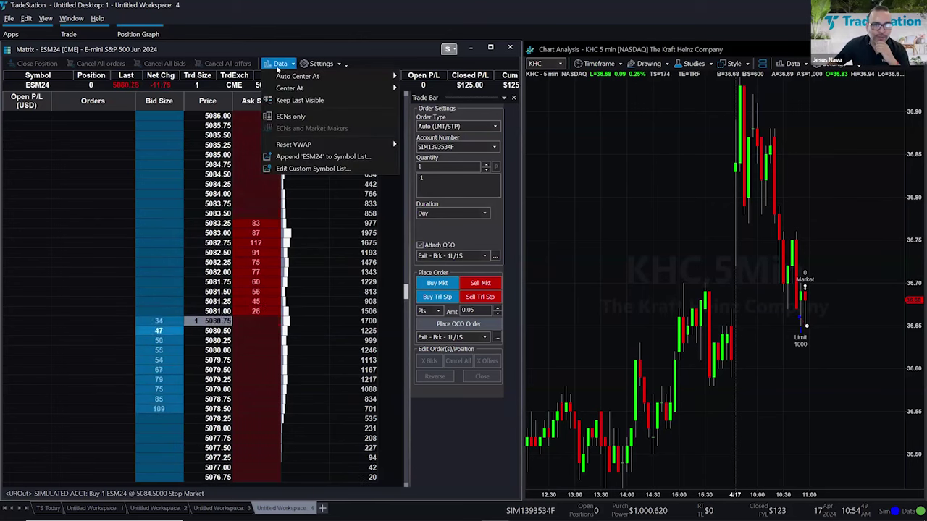
pyautogui.click(326, 77)
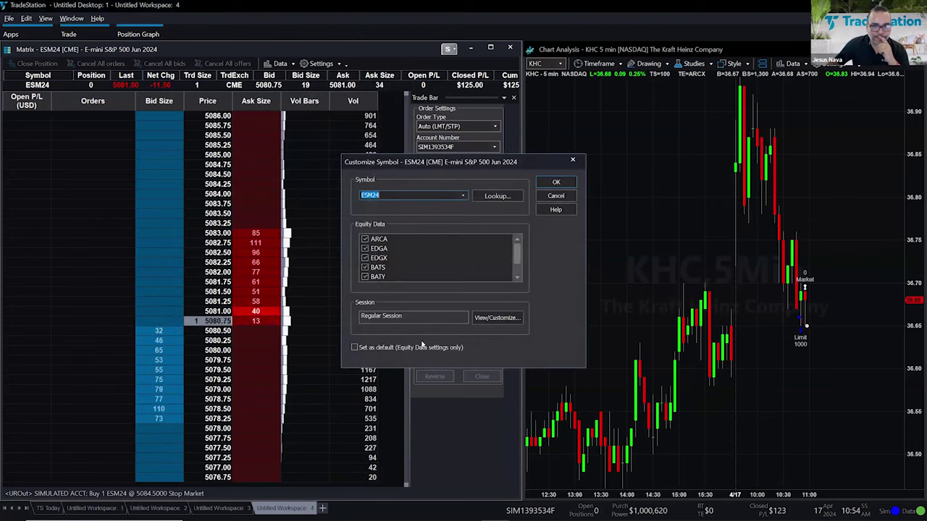
pyautogui.click(496, 197)
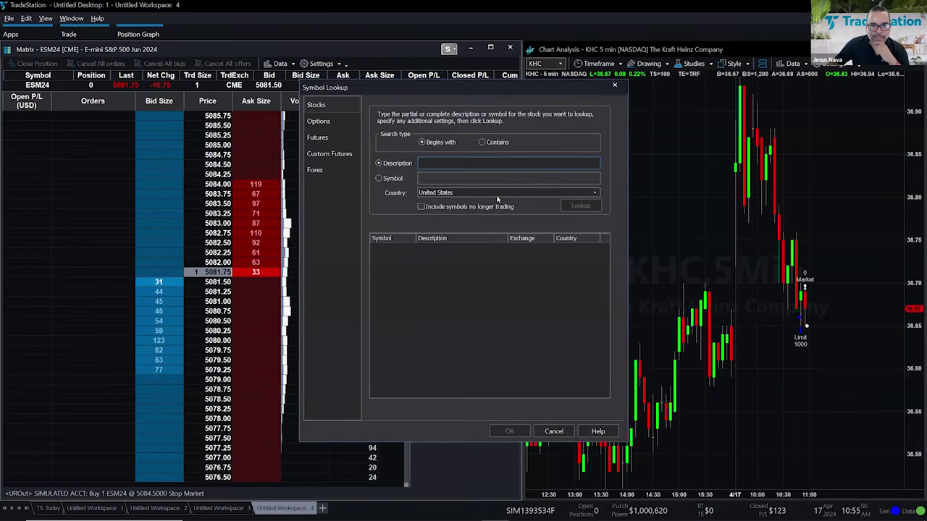
pyautogui.click(318, 121)
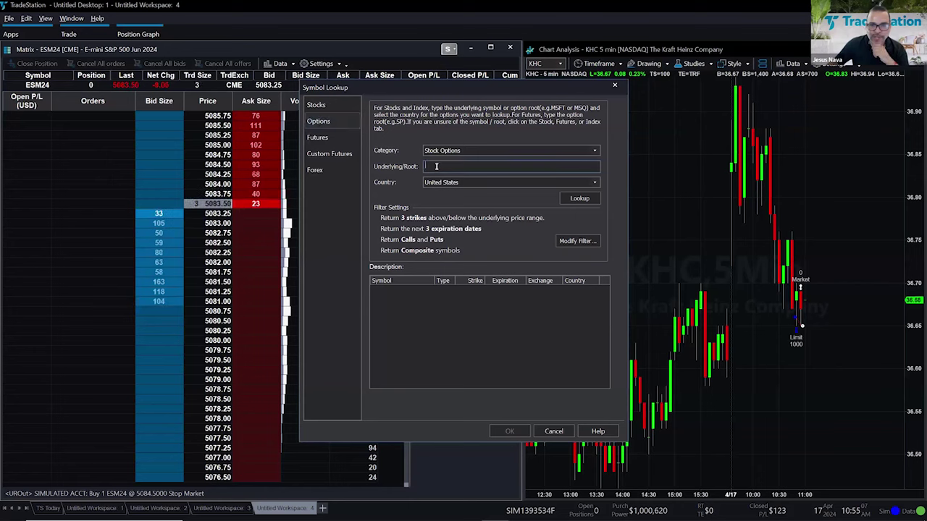
pyautogui.write('KHC')
pyautogui.click(577, 198)
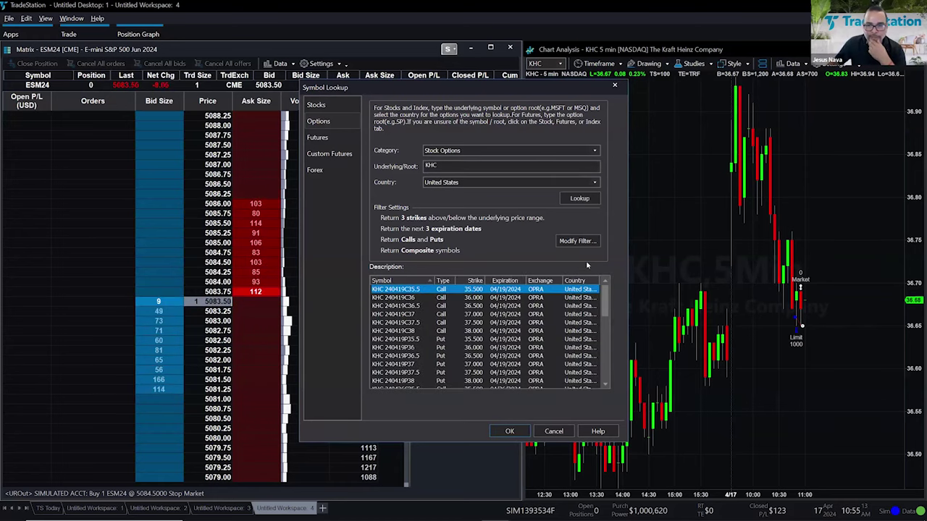
# - Review the options filter settings and load the 05/03/2024 36 call, KHC 240503C36, into the Matrix
pyautogui.click(577, 241)
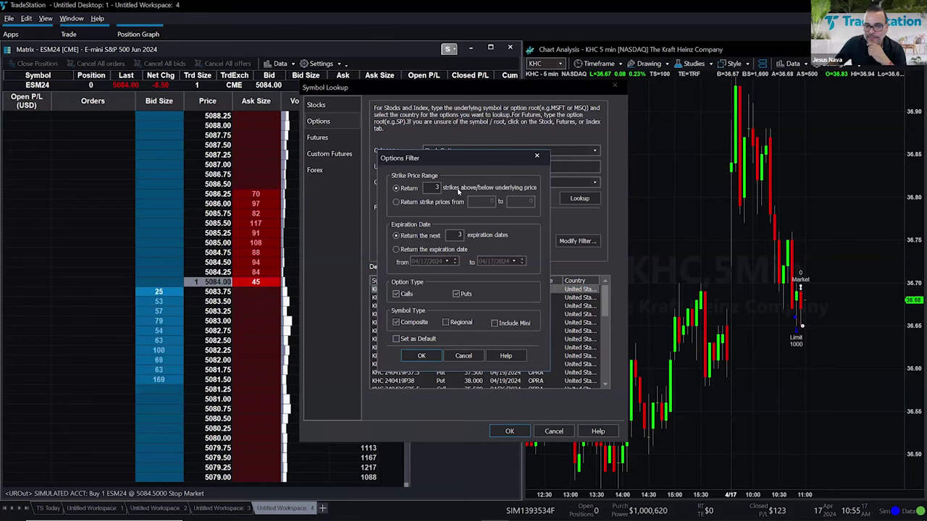
pyautogui.click(433, 236)
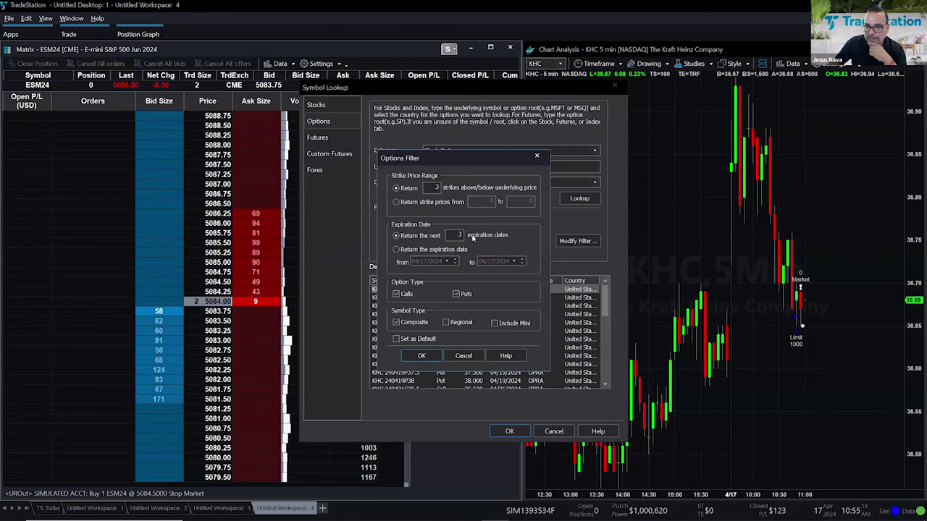
pyautogui.click(422, 355)
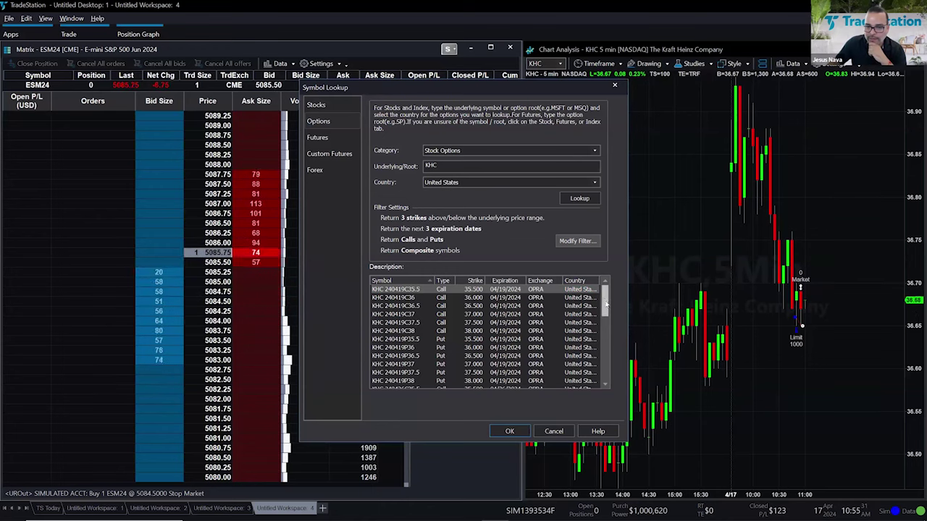
pyautogui.scroll(-8, 579, 326)
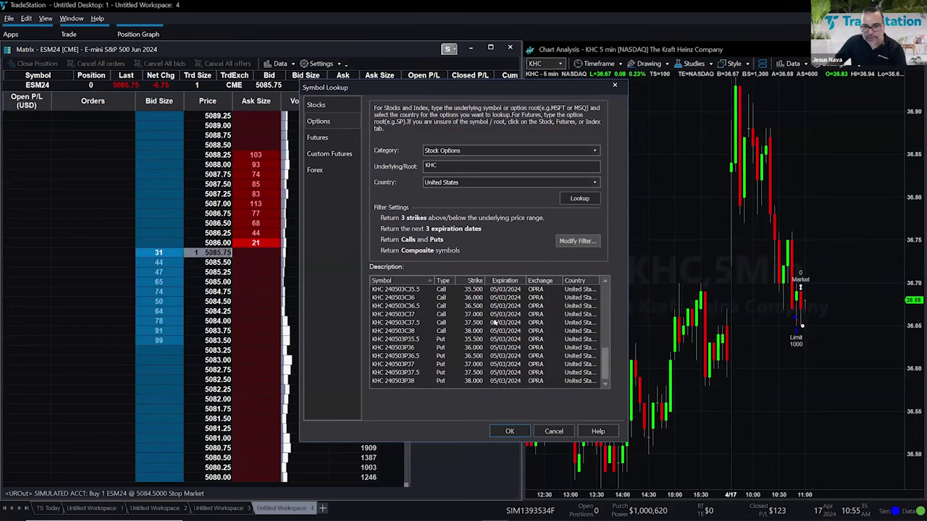
pyautogui.click(410, 299)
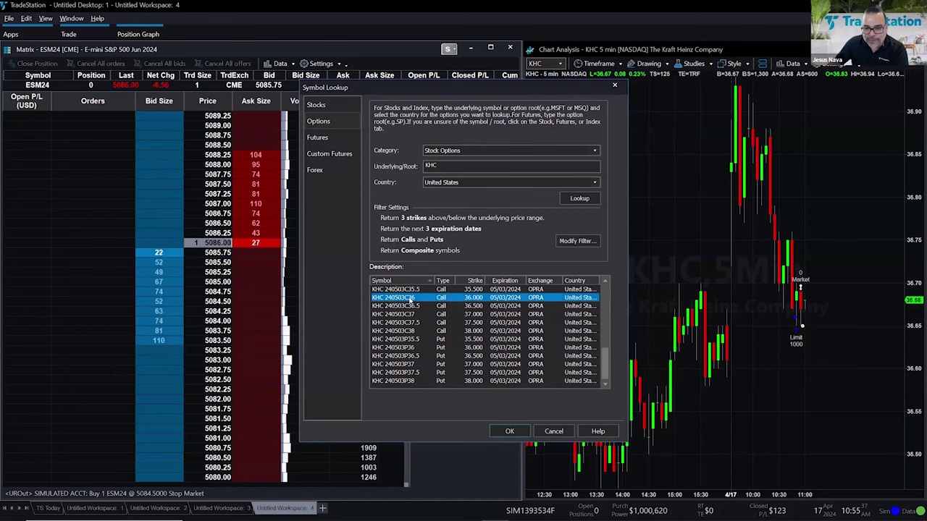
pyautogui.click(510, 431)
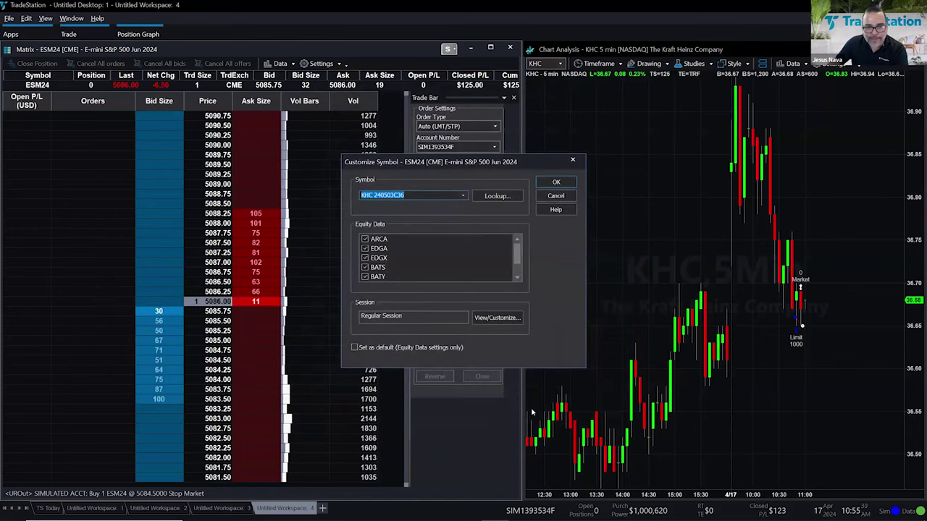
pyautogui.click(562, 182)
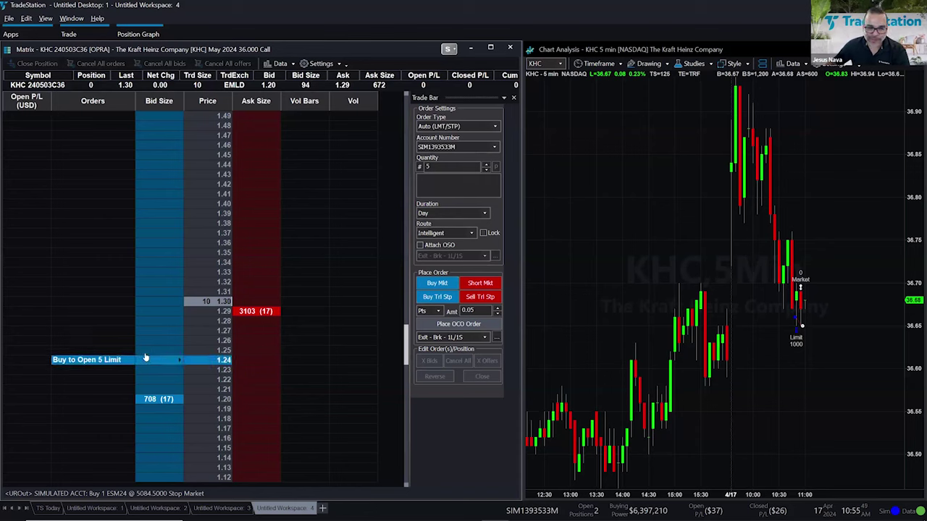
pyautogui.click(256, 301)
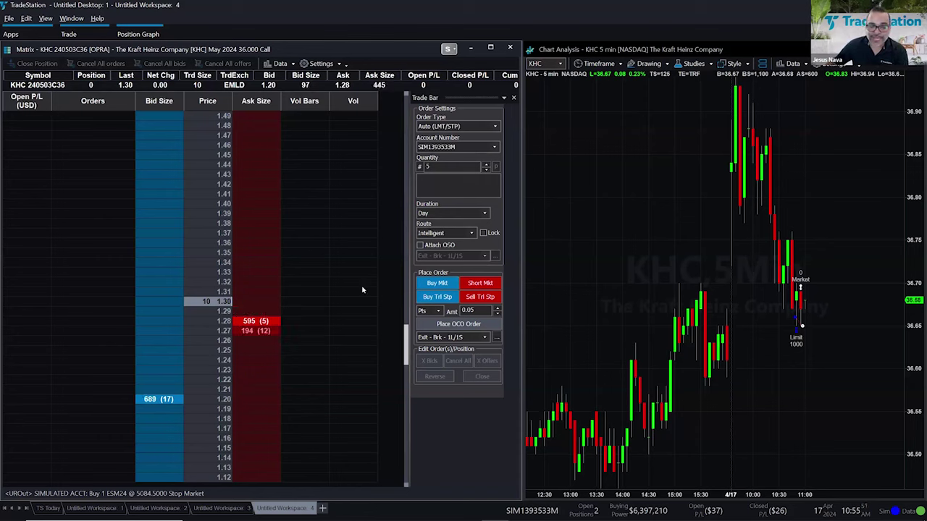
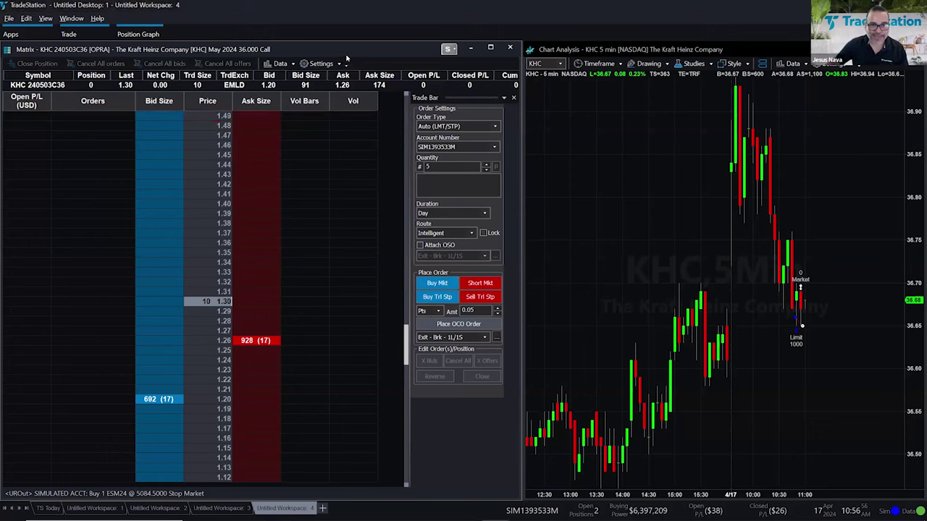
# - Switch the Matrix from the option contract back to the stock symbol KHC
pyautogui.write('KHC')
pyautogui.press('Return')
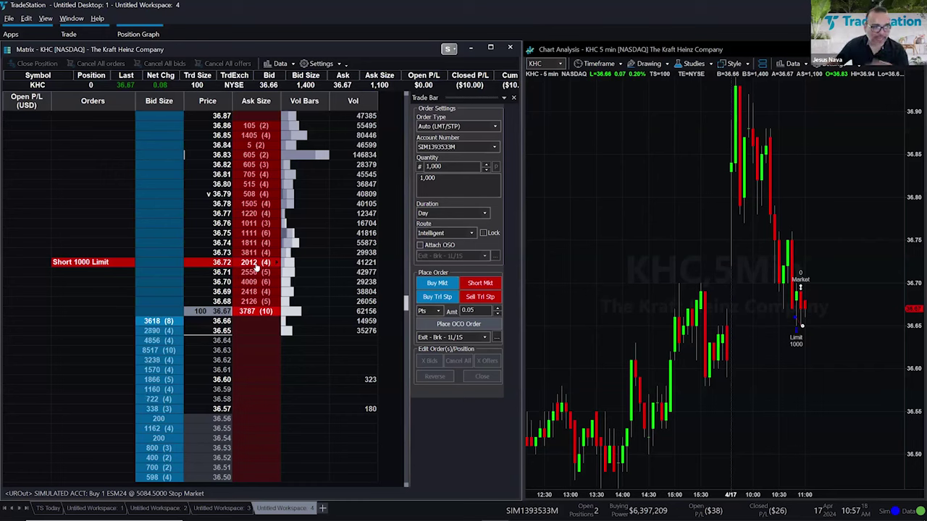
pyautogui.click(256, 267)
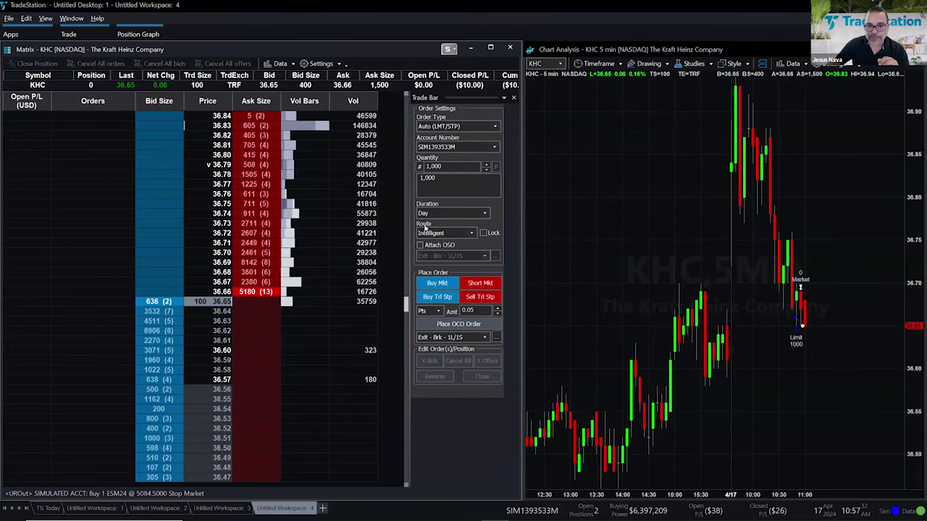
# - Set the equities OSO price offsets for Exit - Brk - 1L/1S to 1.00 for the limit and 0.50 for the stop market order
pyautogui.click(435, 247)
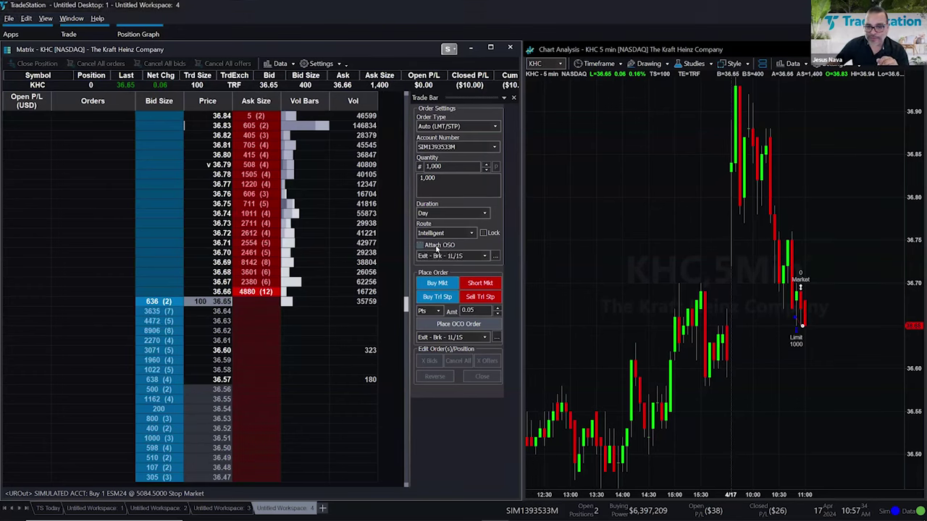
pyautogui.click(496, 256)
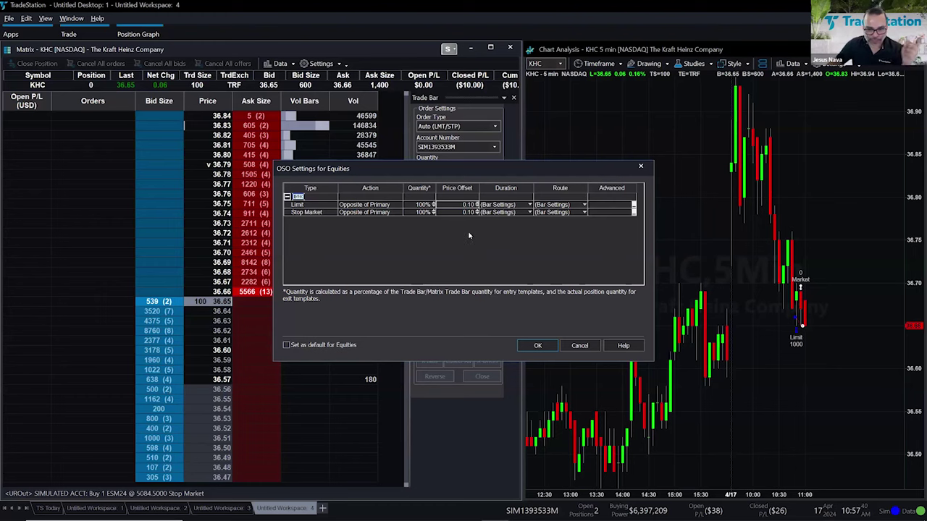
pyautogui.write('1.')
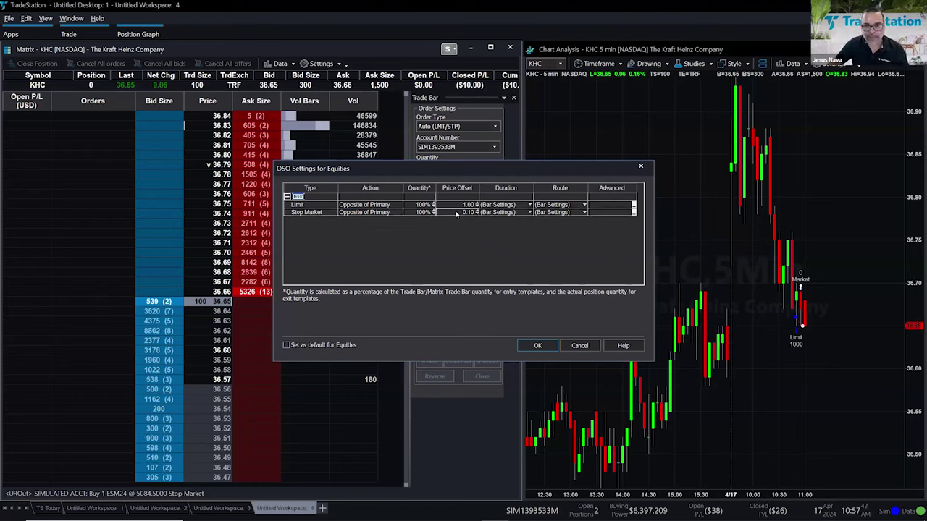
pyautogui.click(458, 214)
pyautogui.write('.5')
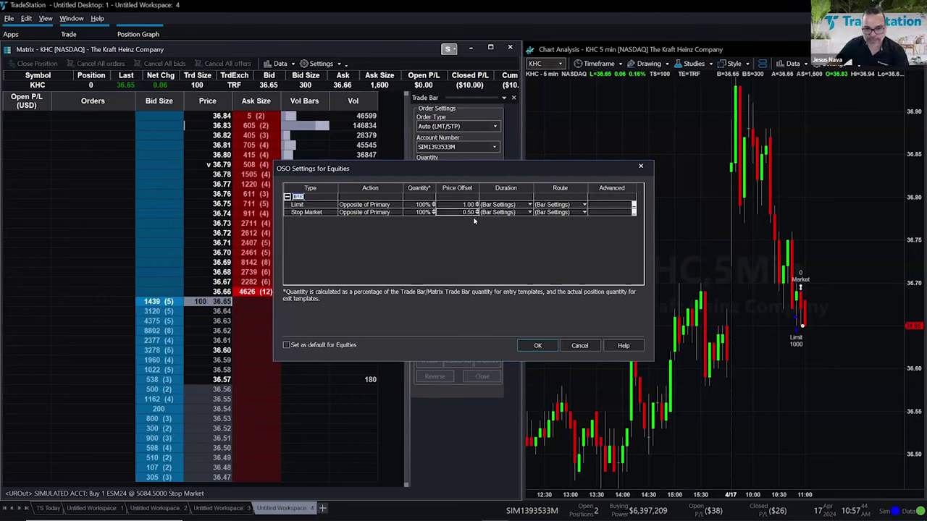
pyautogui.click(538, 346)
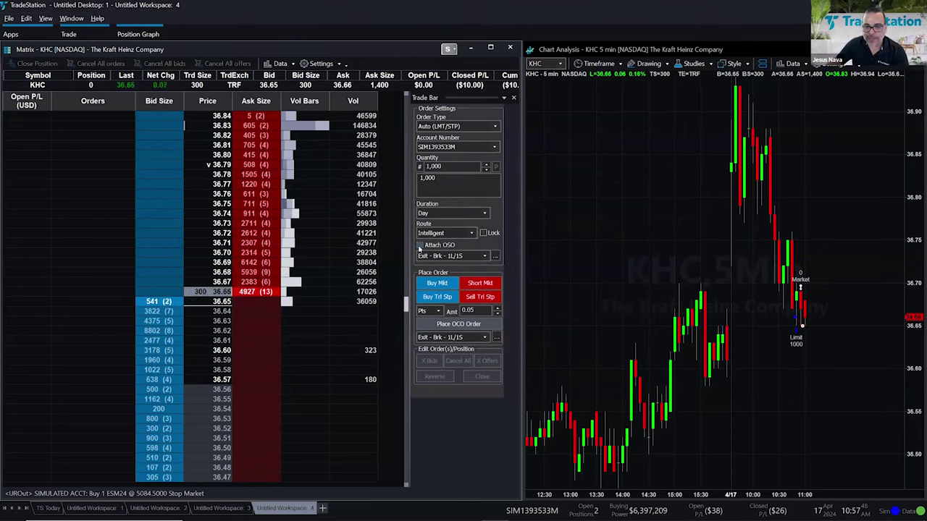
# - Attach the OSO exit bracket and buy 1,000 shares of KHC at market
pyautogui.click(419, 246)
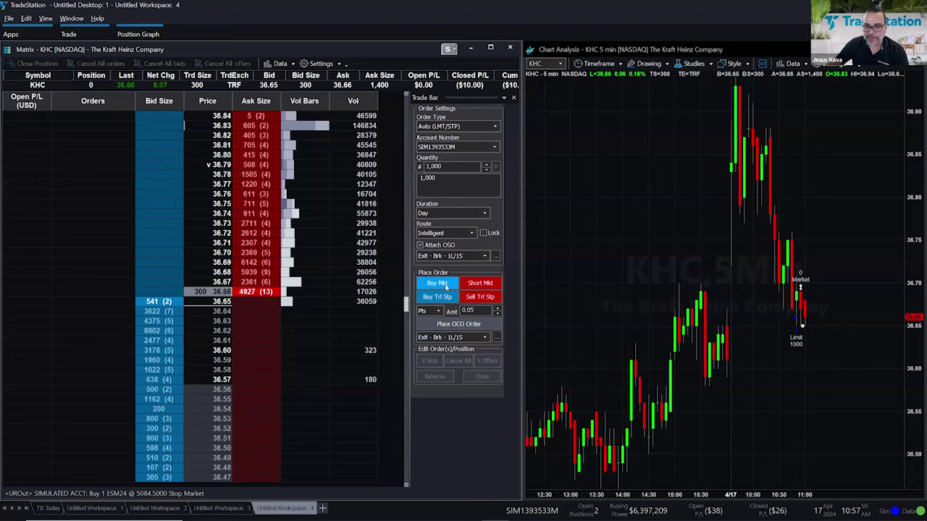
pyautogui.click(437, 283)
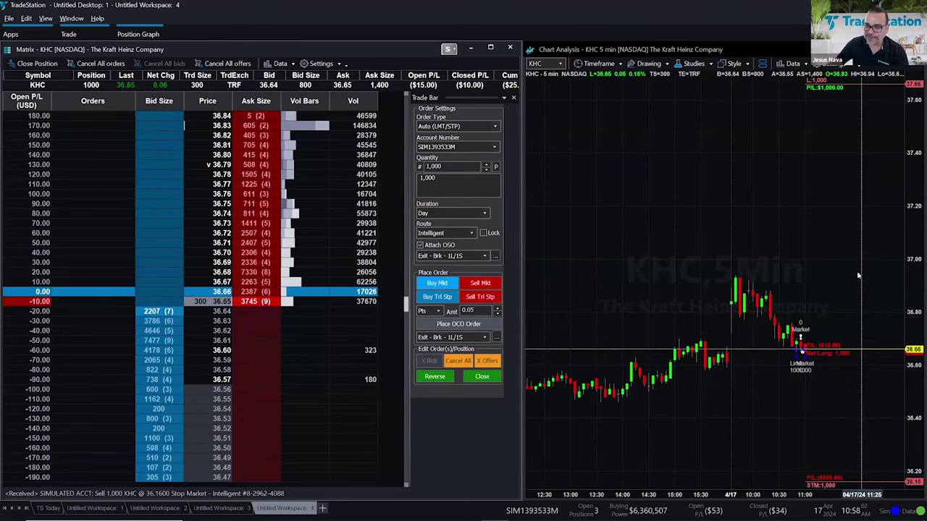
# - Change the KHC chart's timeframe to Daily
pyautogui.click(598, 64)
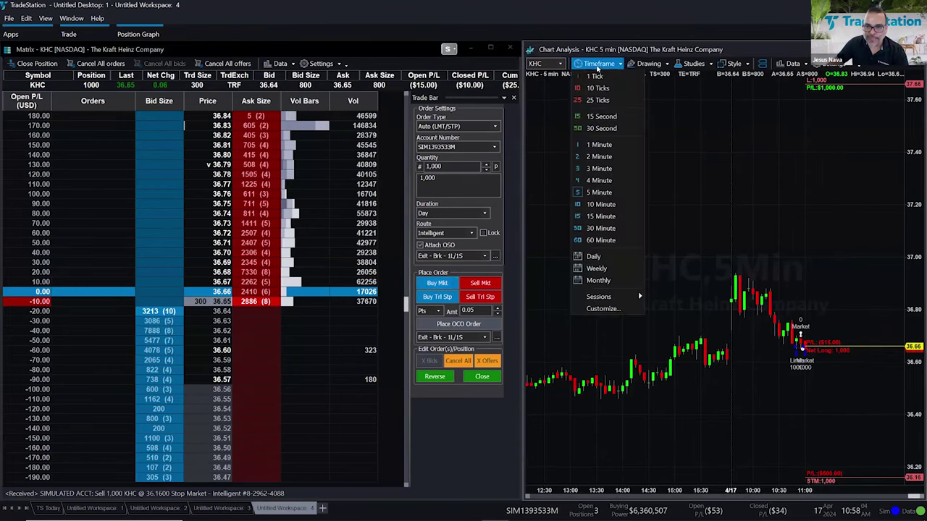
pyautogui.click(604, 256)
pyautogui.scroll(5, 870, 327)
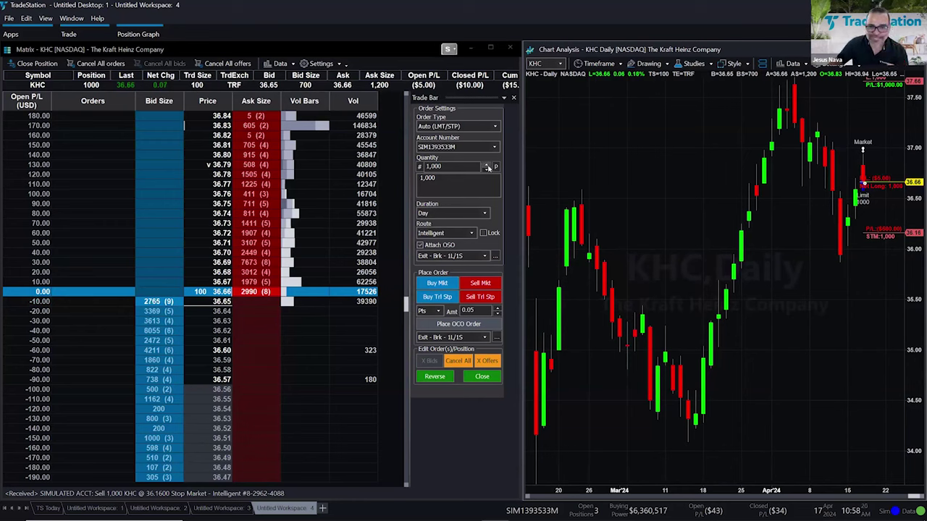
pyautogui.click(436, 248)
pyautogui.click(439, 247)
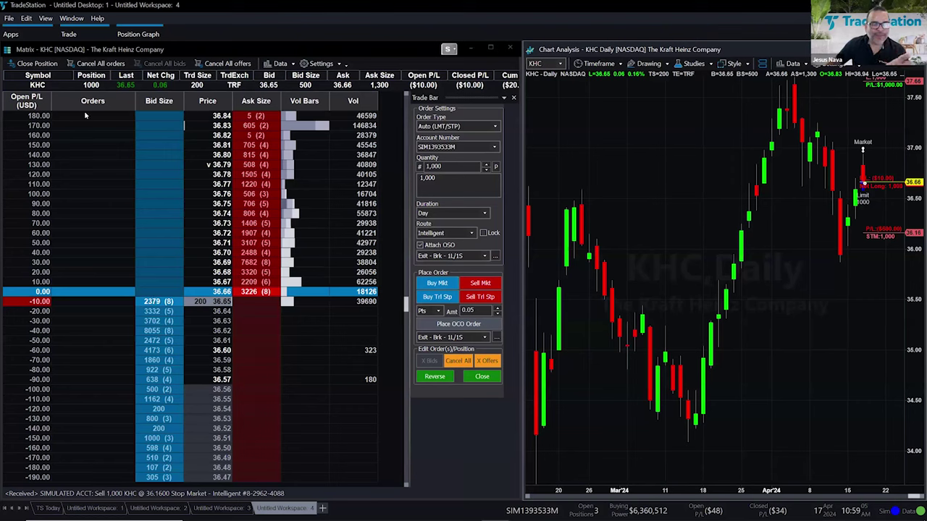
# - Open the EasyLanguage code of the Dollar Trailing strategy from the strategies available to the KHC chart
pyautogui.click(11, 34)
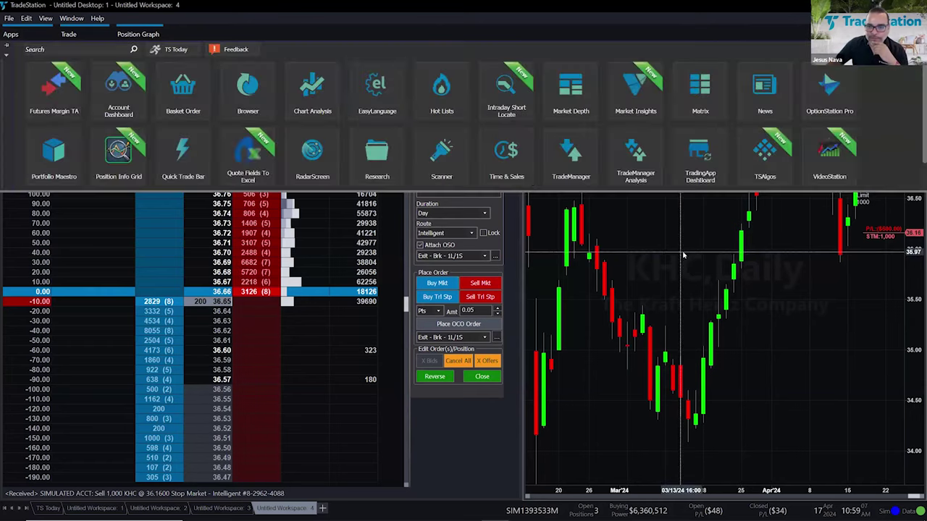
pyautogui.click(730, 67)
pyautogui.click(691, 64)
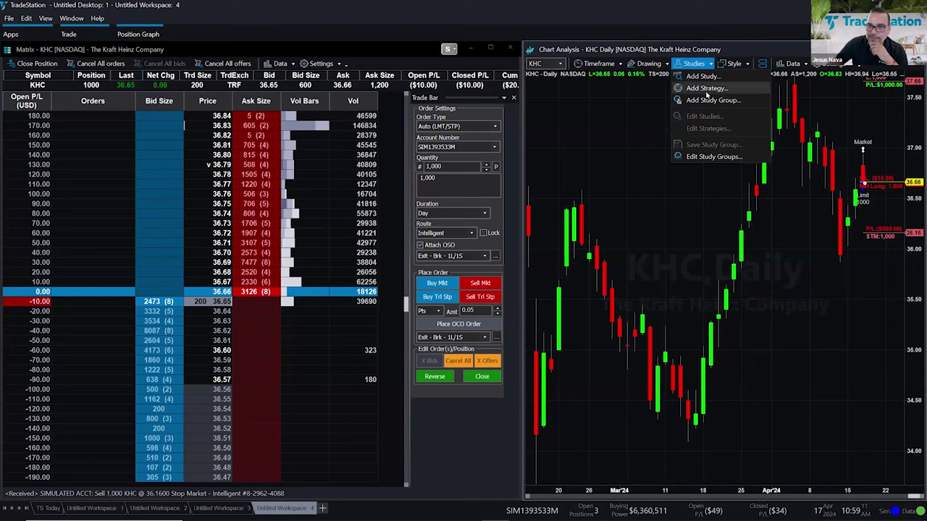
pyautogui.click(706, 88)
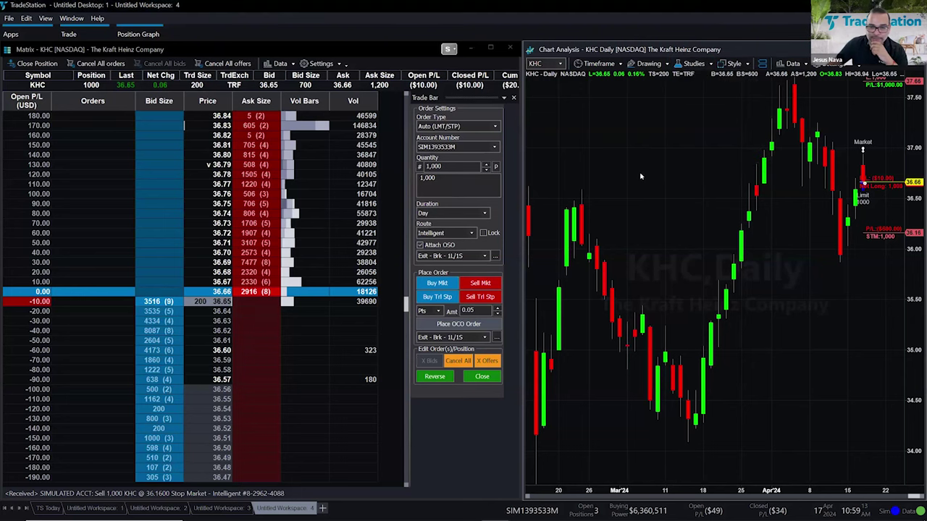
pyautogui.moveTo(617, 174); pyautogui.dragTo(616, 220)
pyautogui.click(400, 208)
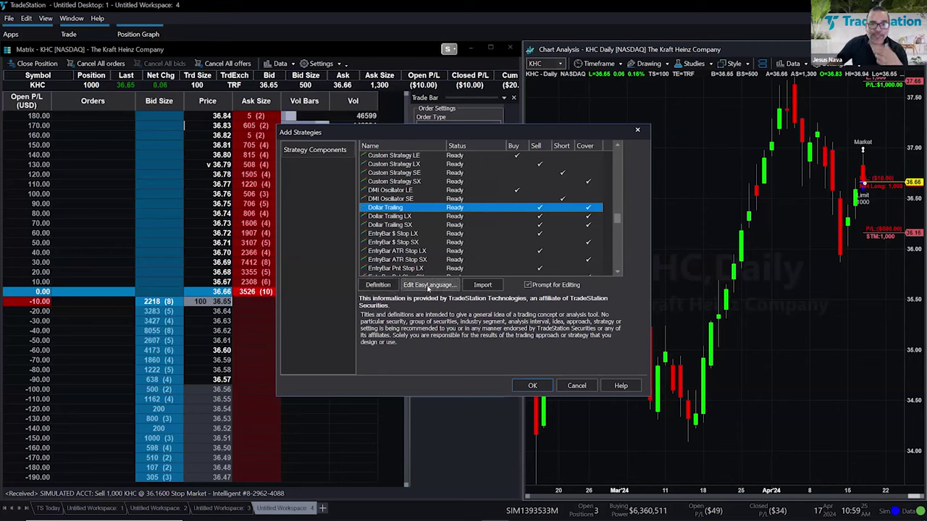
pyautogui.click(429, 285)
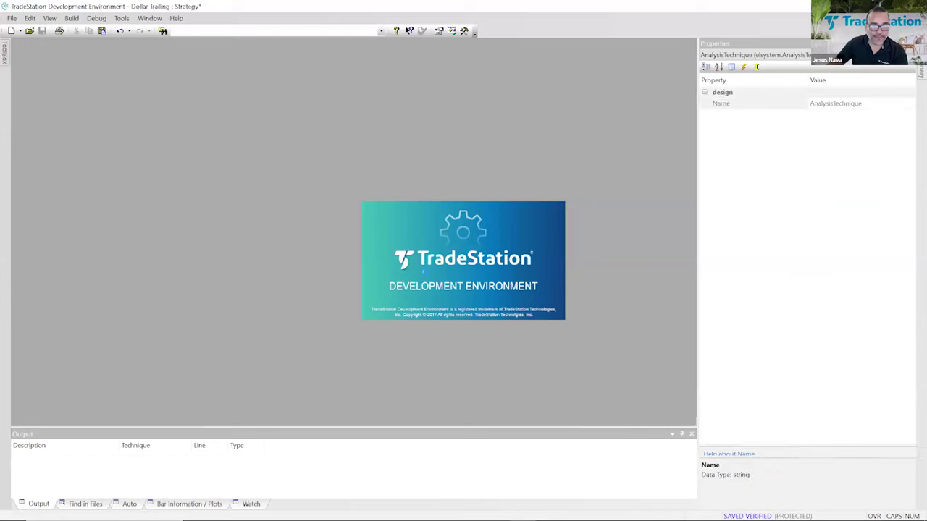
# - Examine the Dollar Trailing code's inputs and its SetDollarTrailing statement
pyautogui.click(278, 244)
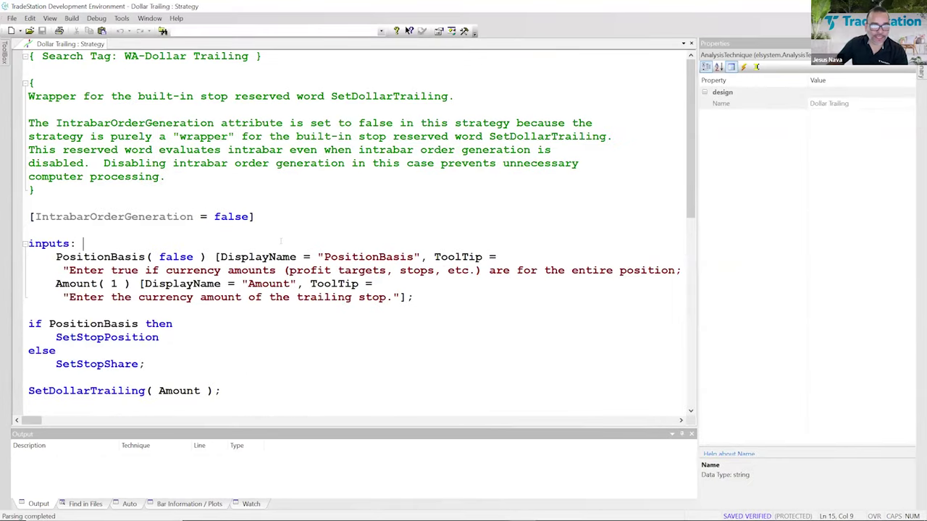
pyautogui.scroll(-1, 279, 243)
pyautogui.doubleClick(62, 350)
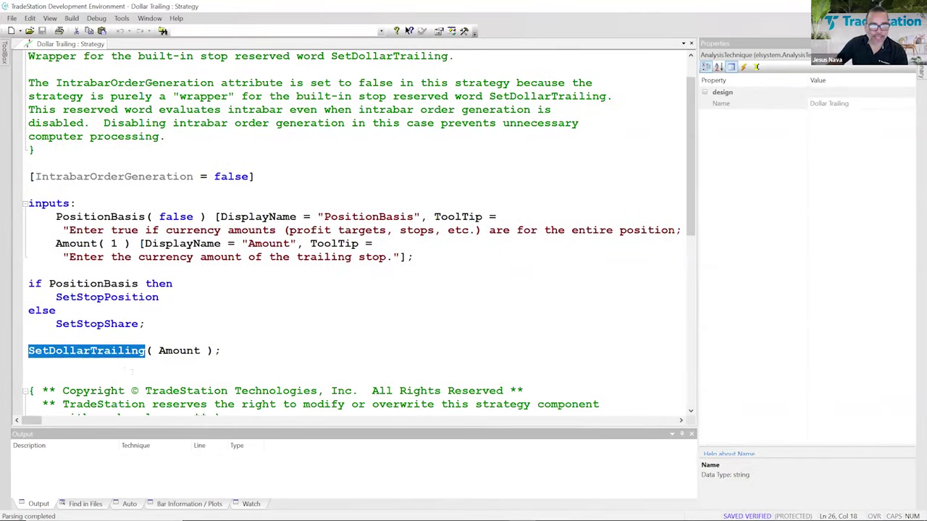
pyautogui.click(108, 366)
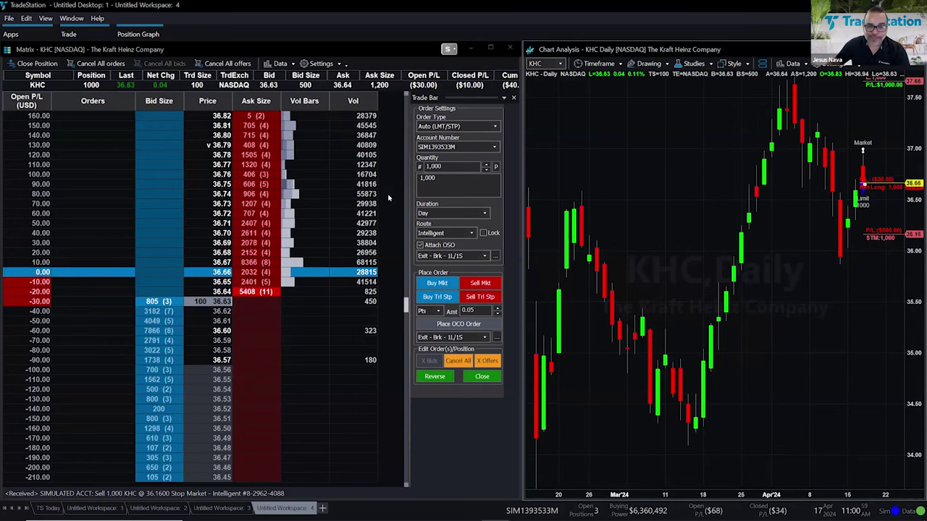
# - Review the Validations & Confirms order entry preferences for equities, options and futures from the KHC Matrix
pyautogui.rightClick(388, 198)
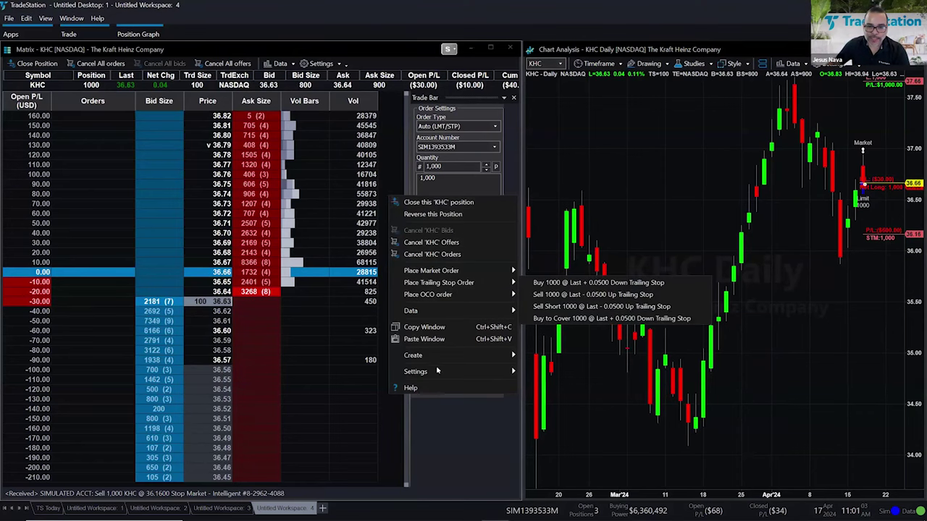
pyautogui.moveTo(437, 372)
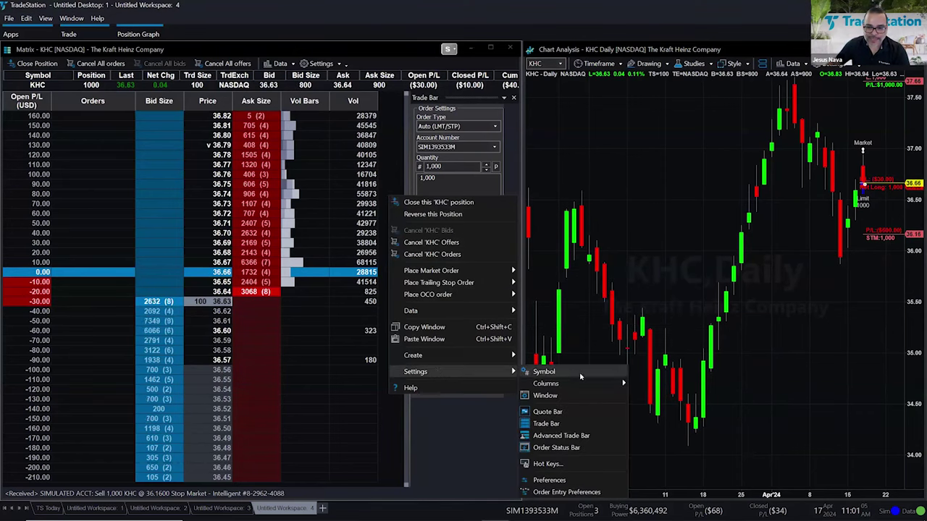
pyautogui.click(583, 493)
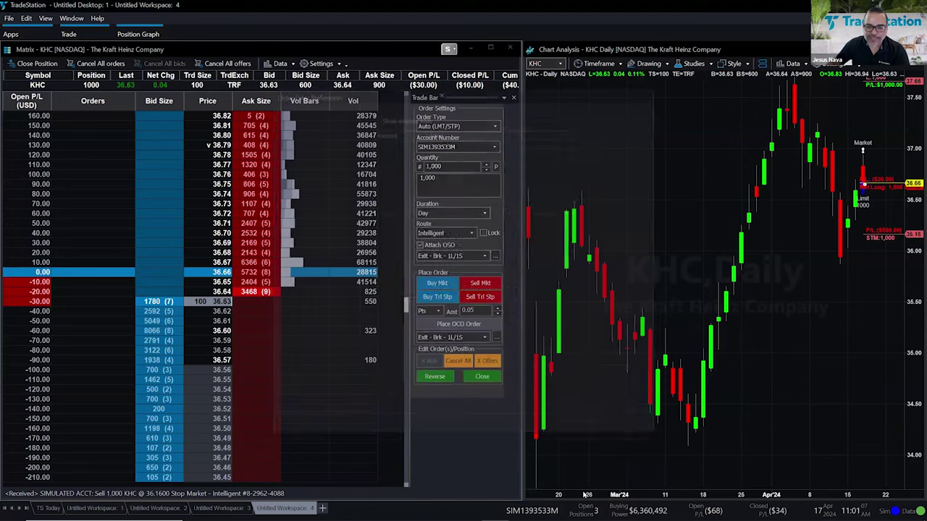
pyautogui.click(306, 168)
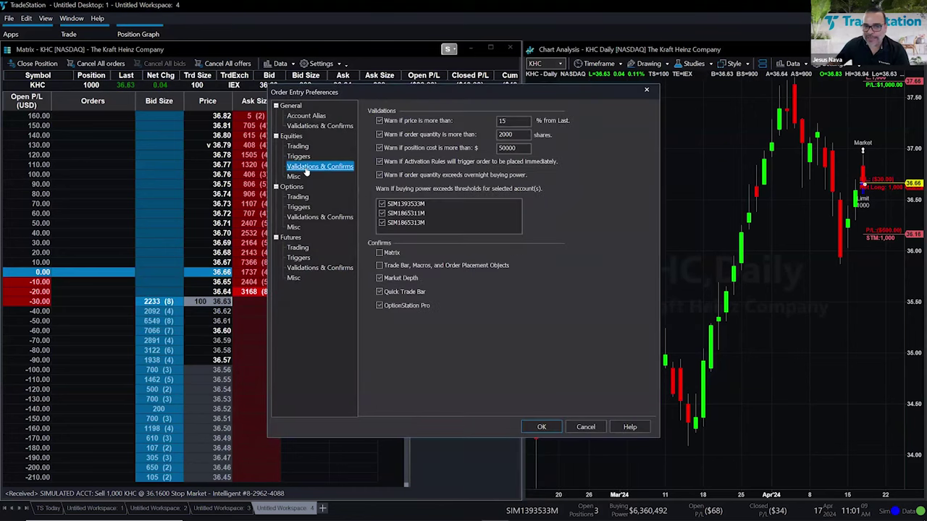
pyautogui.click(318, 218)
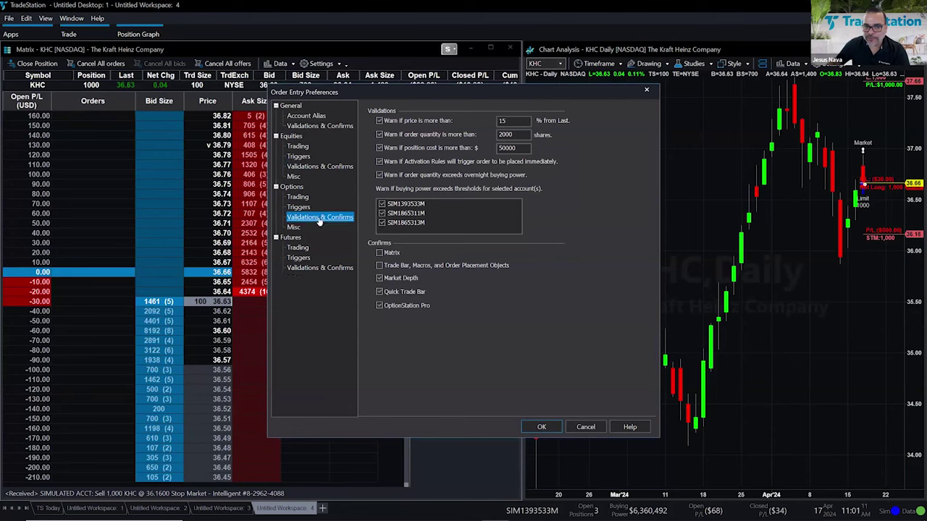
pyautogui.click(319, 268)
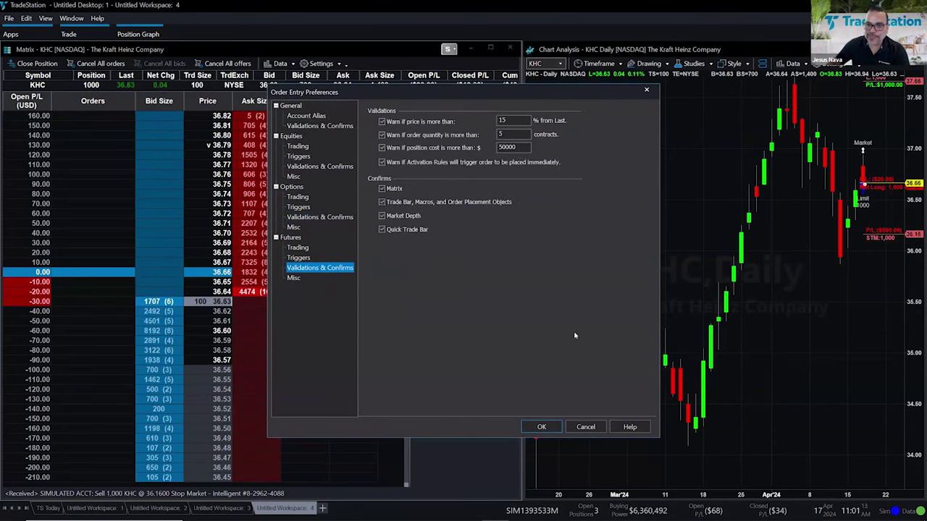